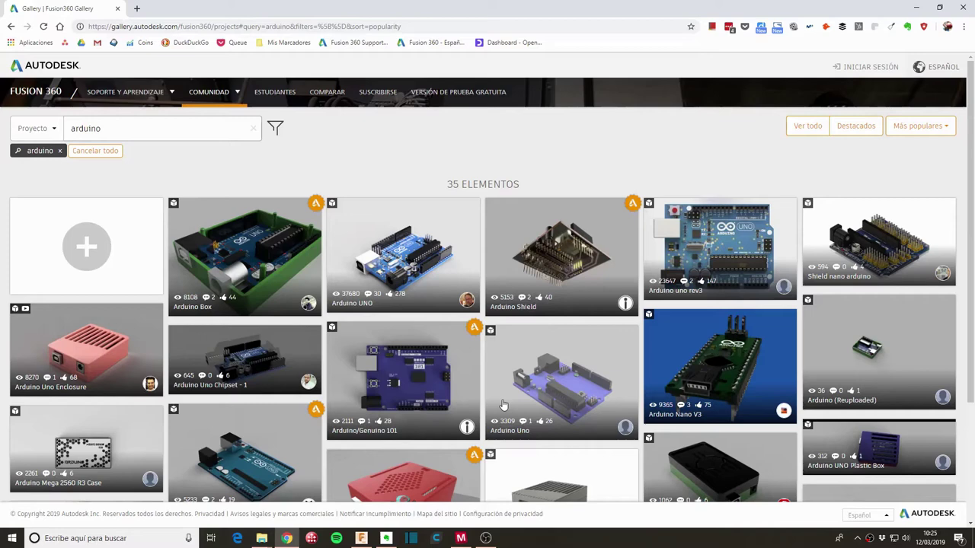
Step: Open the Arduino UNO gallery project, load its interactive 3D model, and show the download options
{"action": "left_click", "coordinate": [413, 246]}
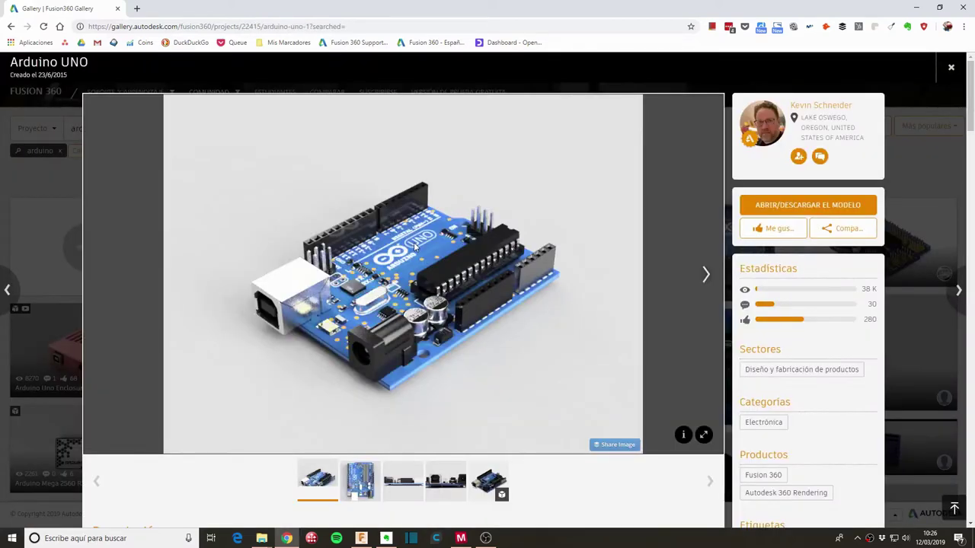
{"action": "left_click", "coordinate": [486, 484]}
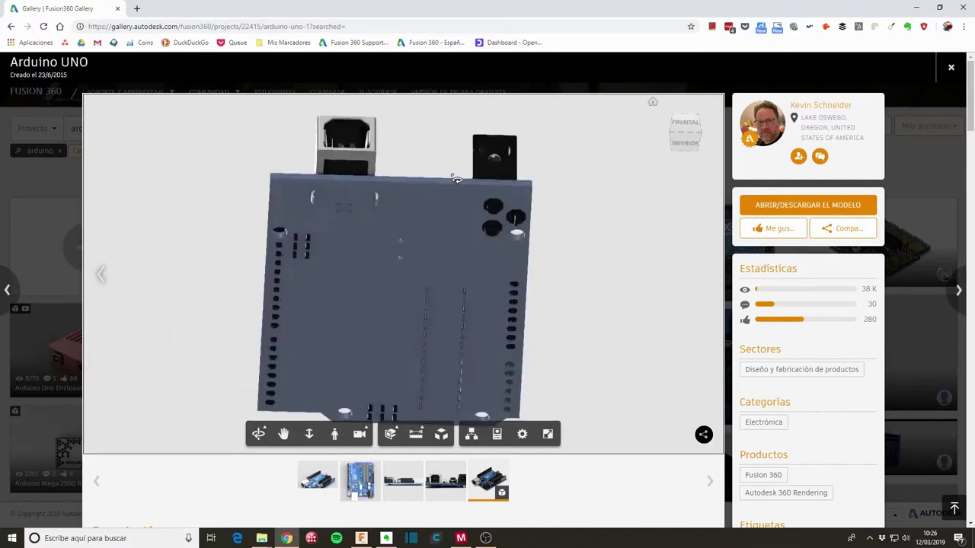
{"action": "left_click", "coordinate": [840, 209]}
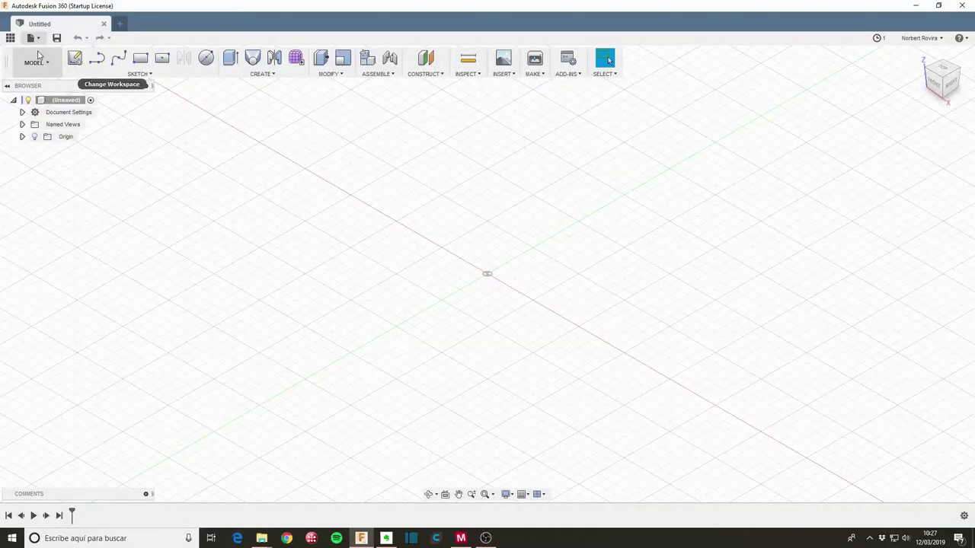
Step: Upload the Arduino_uno .f3d from Descargas to the NorMaker folder and close the completed job status
{"action": "left_click", "coordinate": [38, 38]}
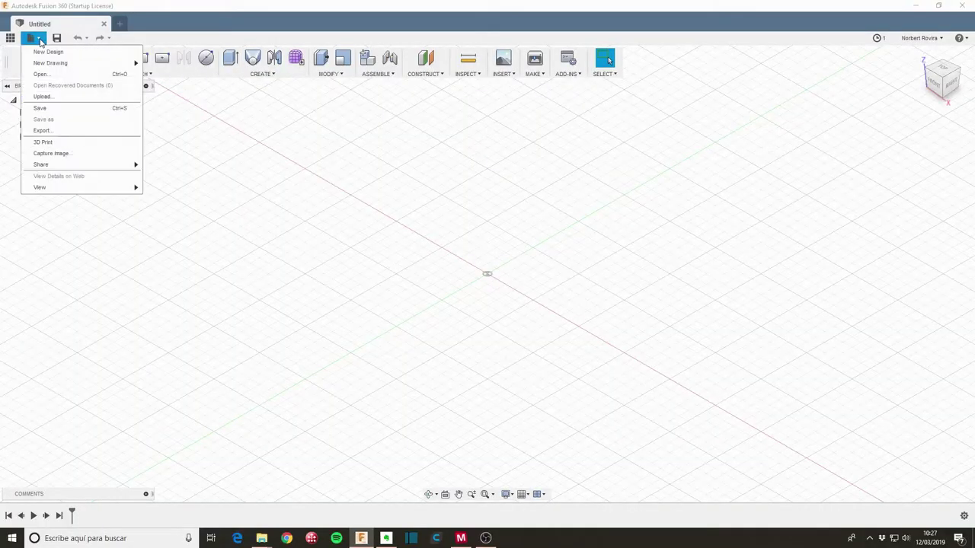
{"action": "left_click", "coordinate": [66, 97]}
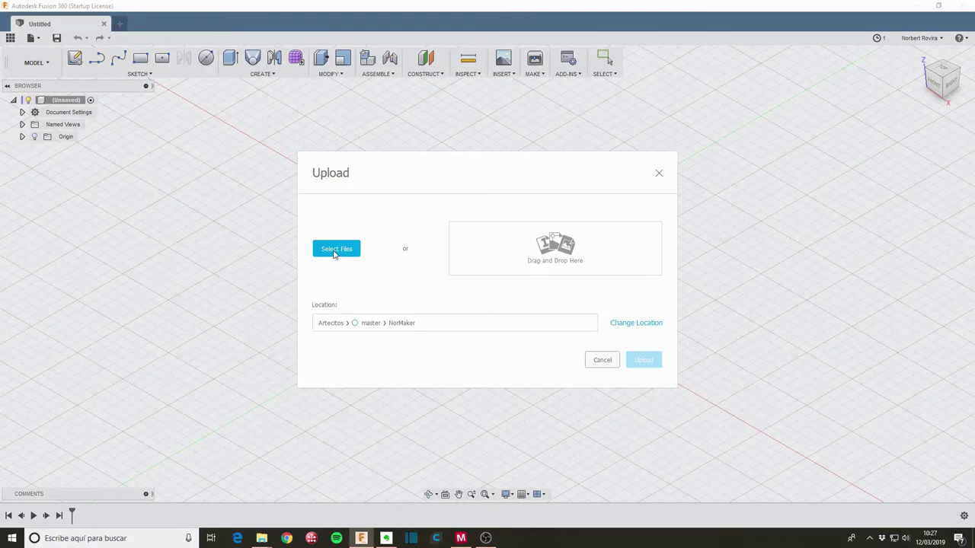
{"action": "left_click", "coordinate": [334, 254]}
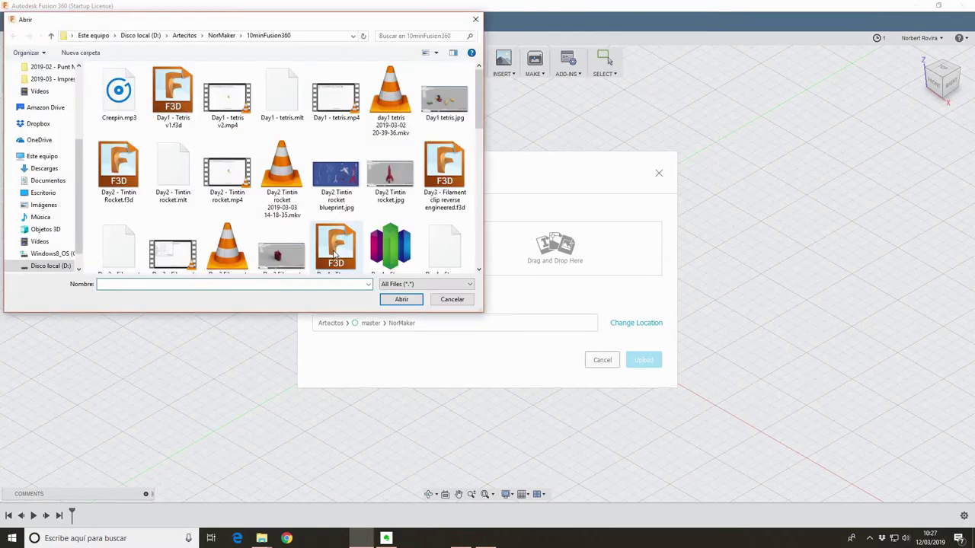
{"action": "left_click", "coordinate": [44, 140]}
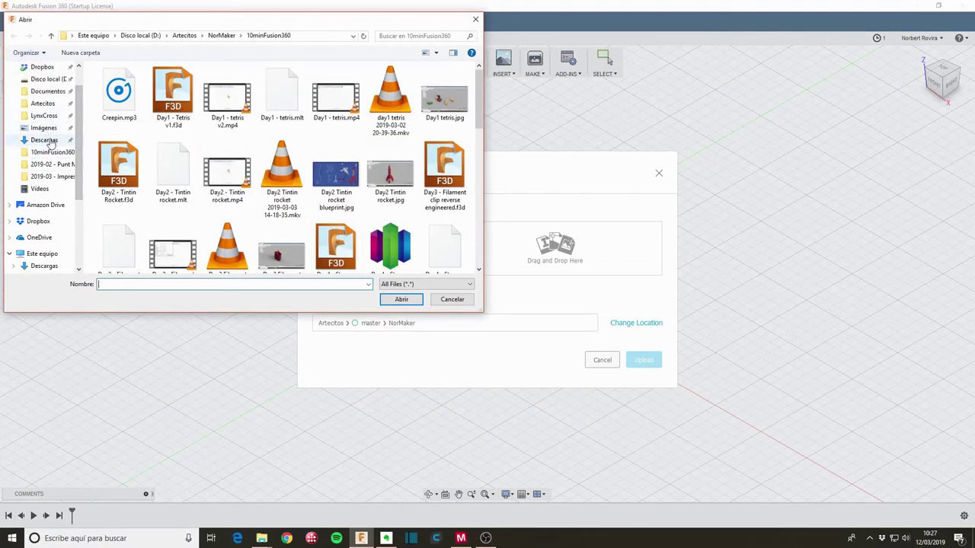
{"action": "scroll", "coordinate": [227, 164], "scroll_direction": "down", "scroll_amount": 2}
{"action": "scroll", "coordinate": [227, 164], "scroll_direction": "down", "scroll_amount": 1}
{"action": "double_click", "coordinate": [227, 164]}
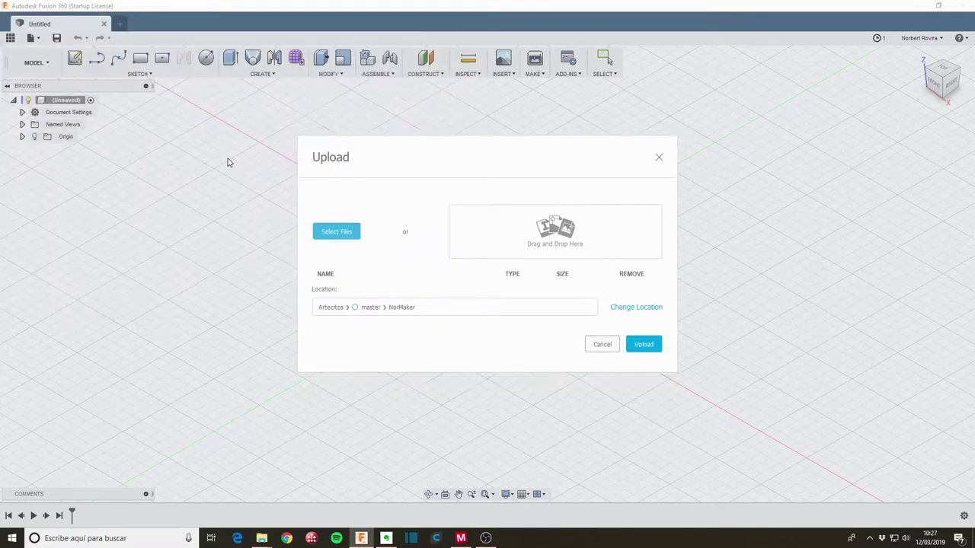
{"action": "left_click", "coordinate": [644, 423]}
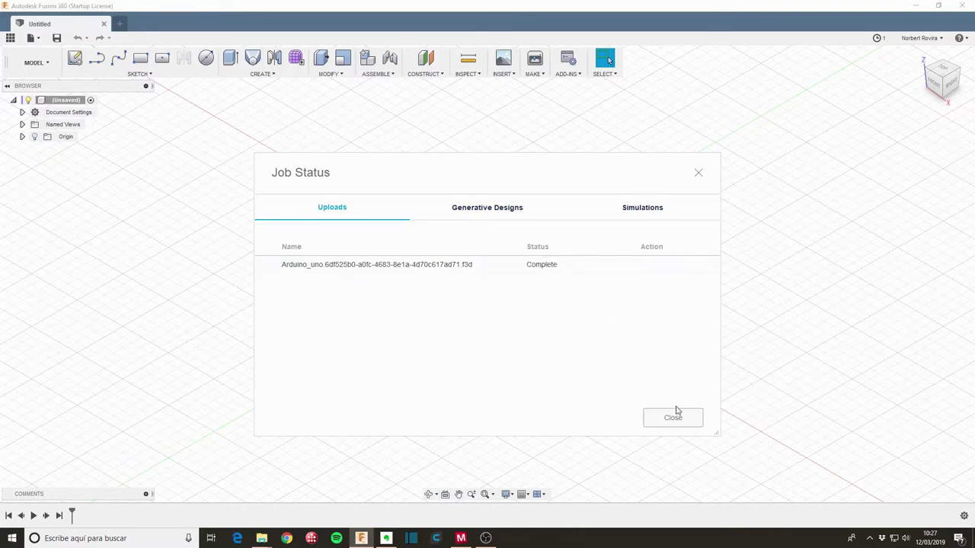
{"action": "left_click", "coordinate": [674, 415]}
{"action": "left_click", "coordinate": [10, 38]}
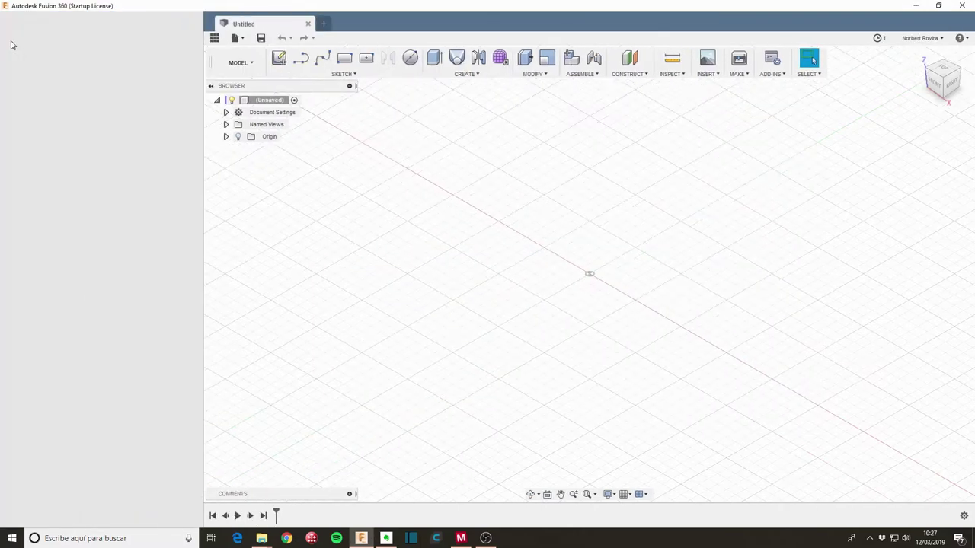
{"action": "left_click", "coordinate": [89, 82]}
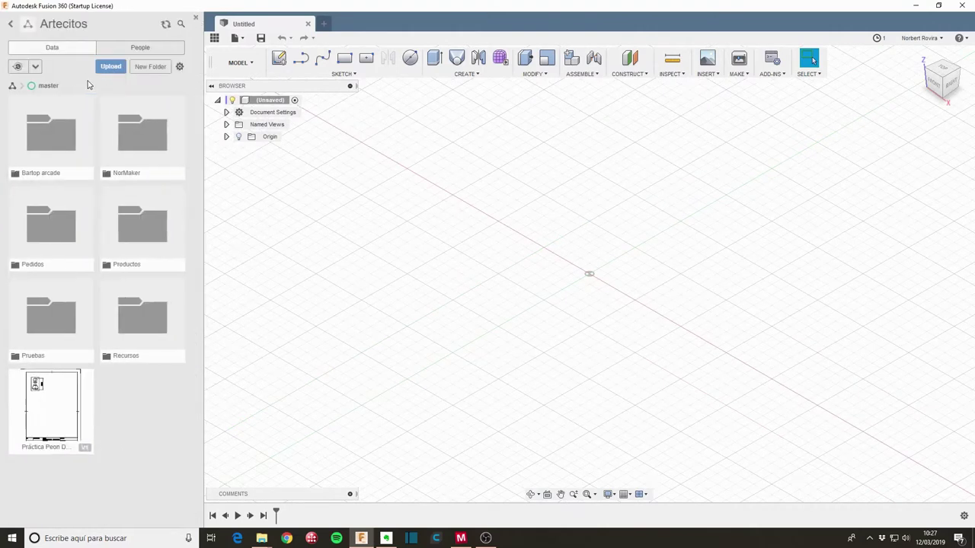
{"action": "double_click", "coordinate": [140, 153]}
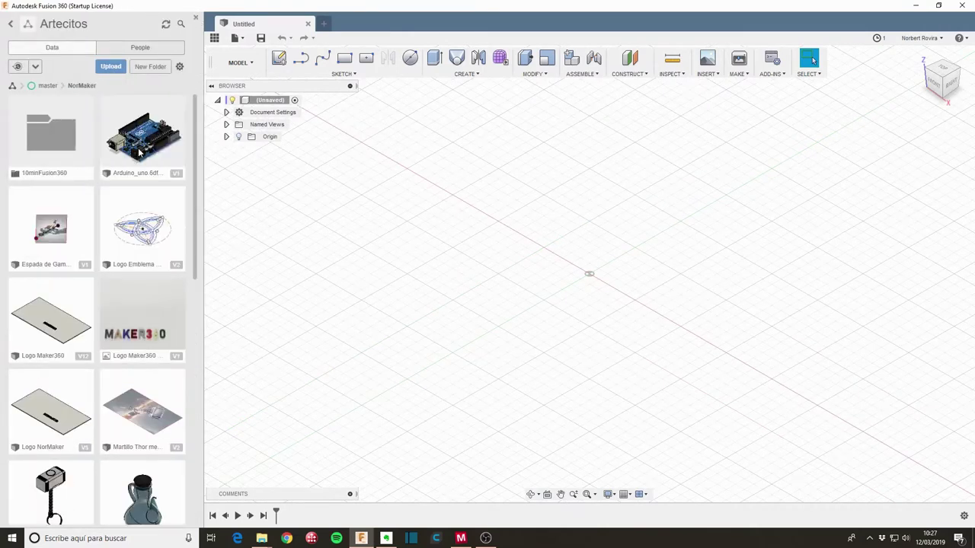
{"action": "double_click", "coordinate": [145, 145]}
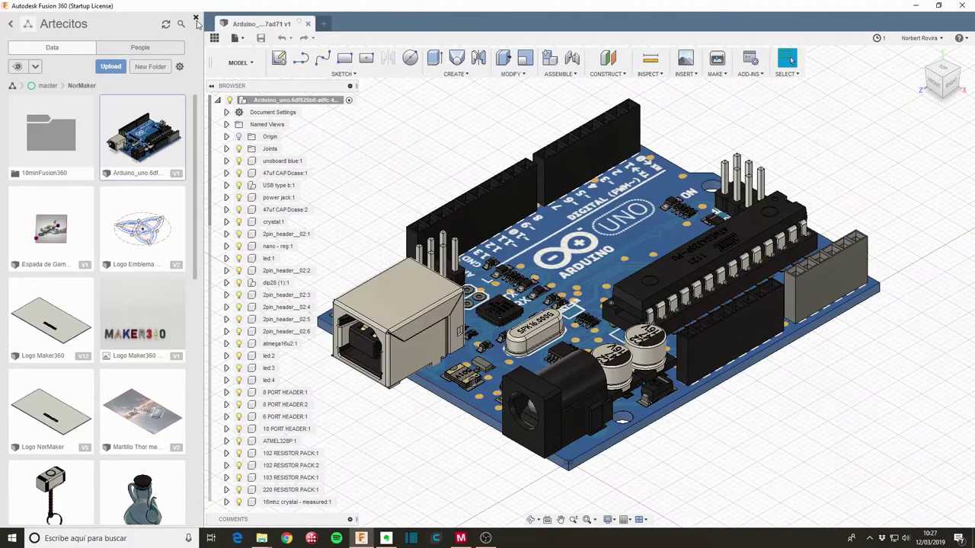
{"action": "left_click", "coordinate": [195, 17]}
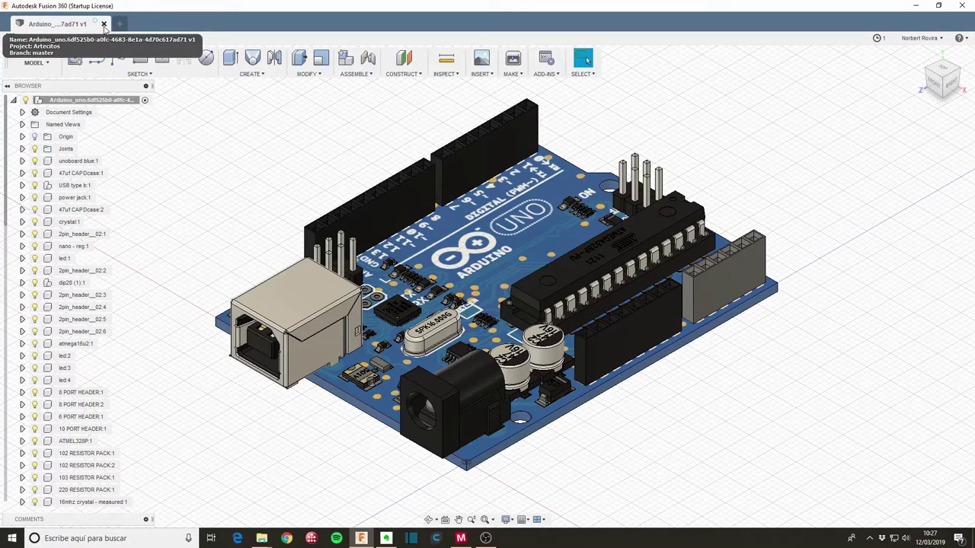
{"action": "left_click", "coordinate": [104, 24]}
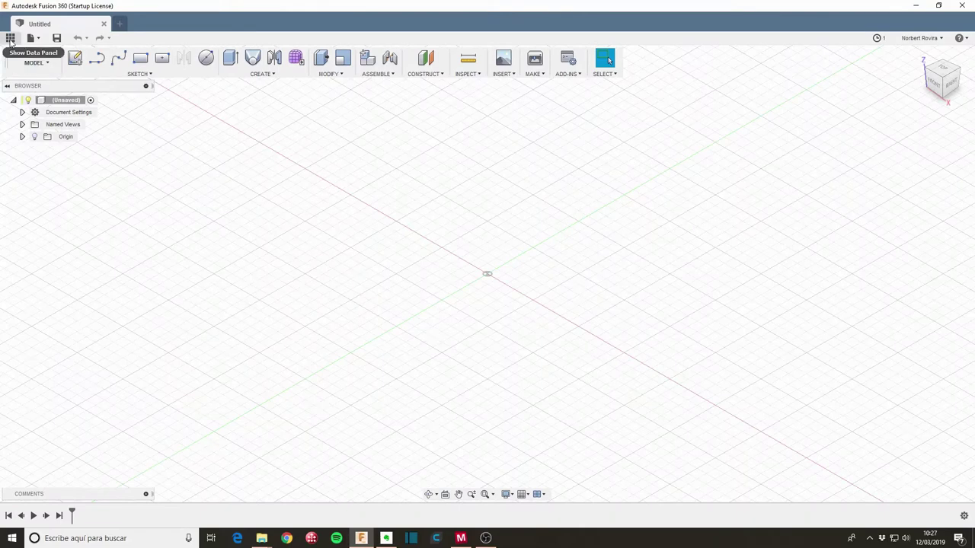
Step: Insert the Arduino_uno design from the Data Panel into the current design
{"action": "left_click", "coordinate": [11, 40]}
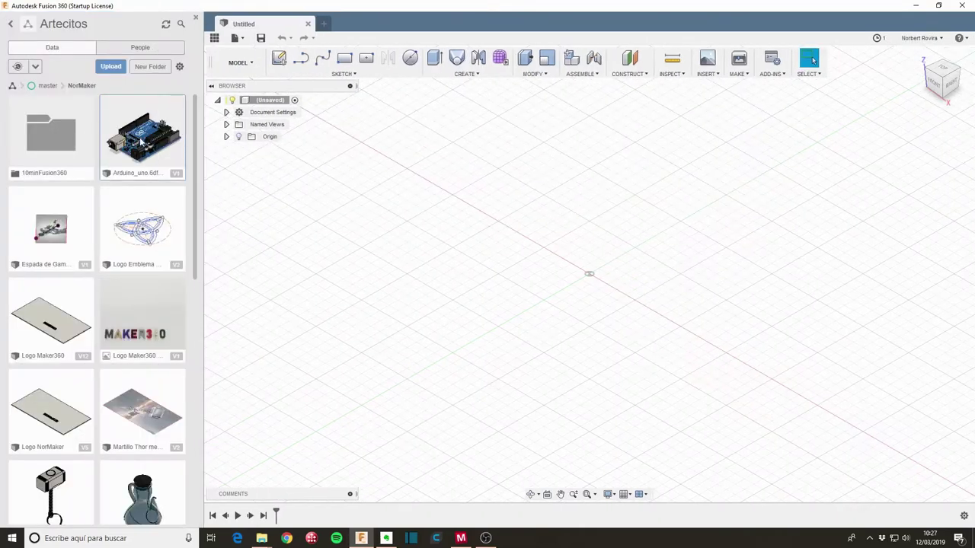
{"action": "right_click", "coordinate": [139, 141]}
{"action": "left_click", "coordinate": [170, 156]}
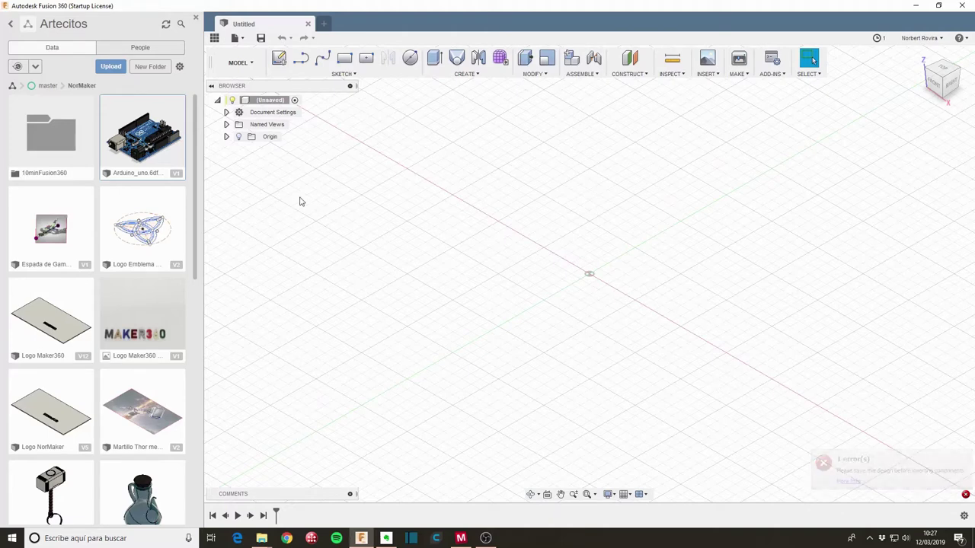
Step: Save the design as 'Day11 - Arduino case' in the NorMaker folder
{"action": "left_click", "coordinate": [260, 37]}
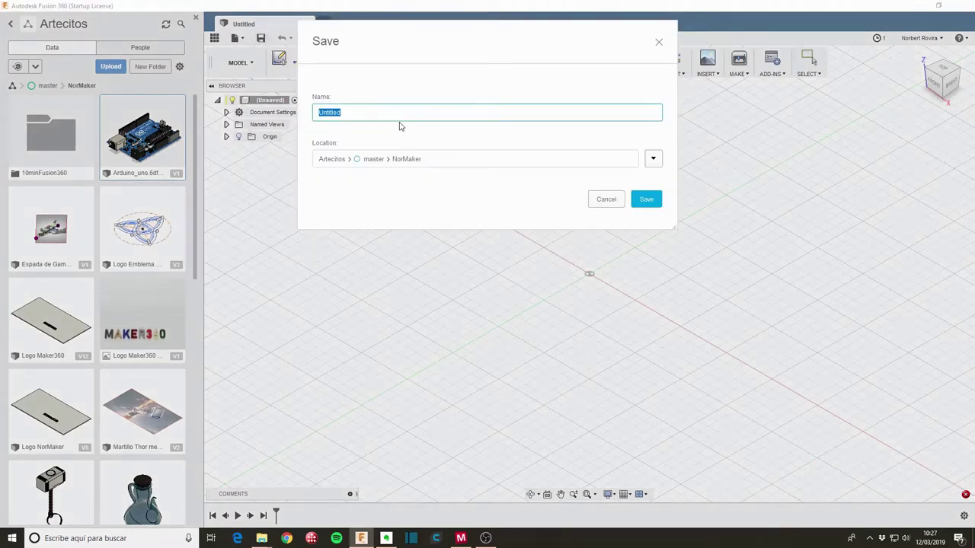
{"action": "type", "text": "DA"}
{"action": "left_click", "coordinate": [646, 198]}
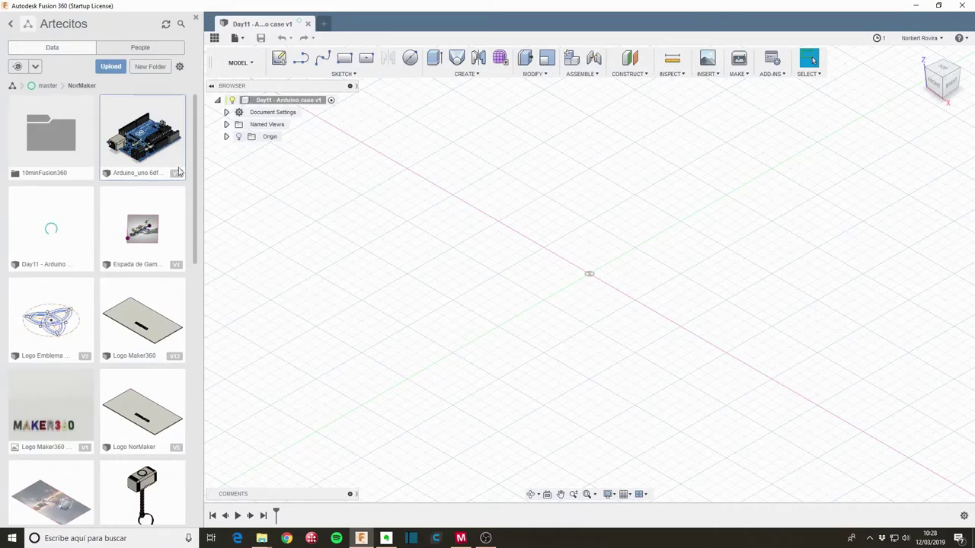
Step: Insert the Arduino_uno board into the Day11 design and hide the Data Panel
{"action": "right_click", "coordinate": [147, 151]}
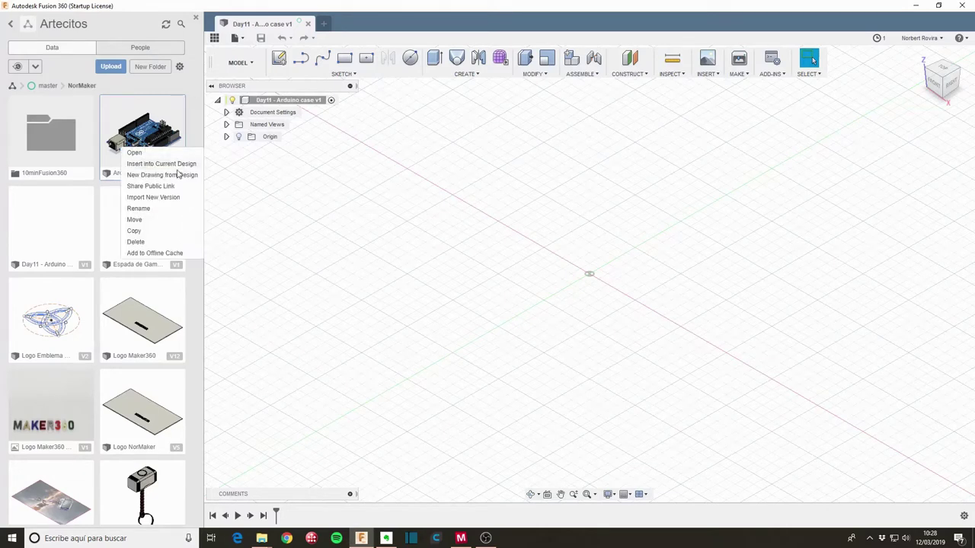
{"action": "left_click", "coordinate": [179, 163]}
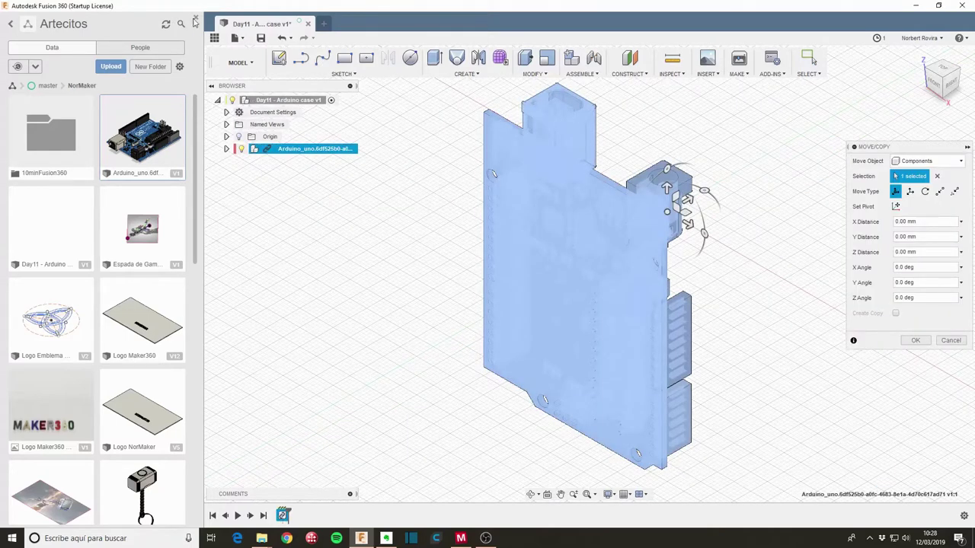
{"action": "left_click", "coordinate": [195, 19]}
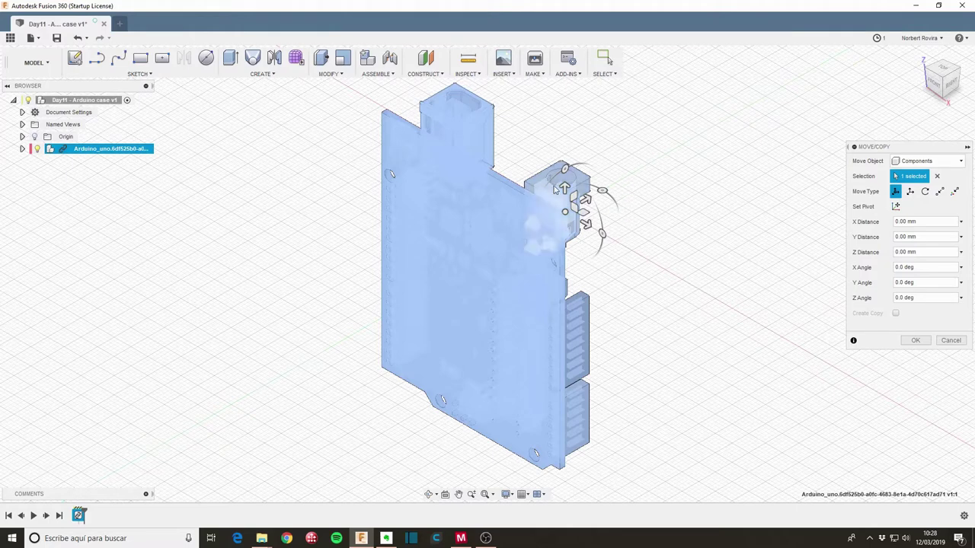
Step: Move the Arduino board 25 mm along the X axis from the front view
{"action": "mouse_move", "coordinate": [564, 211]}
{"action": "left_mouse_down"}
{"action": "mouse_move", "coordinate": [462, 242]}
{"action": "mouse_move", "coordinate": [441, 270]}
{"action": "mouse_move", "coordinate": [446, 281]}
{"action": "left_mouse_up"}
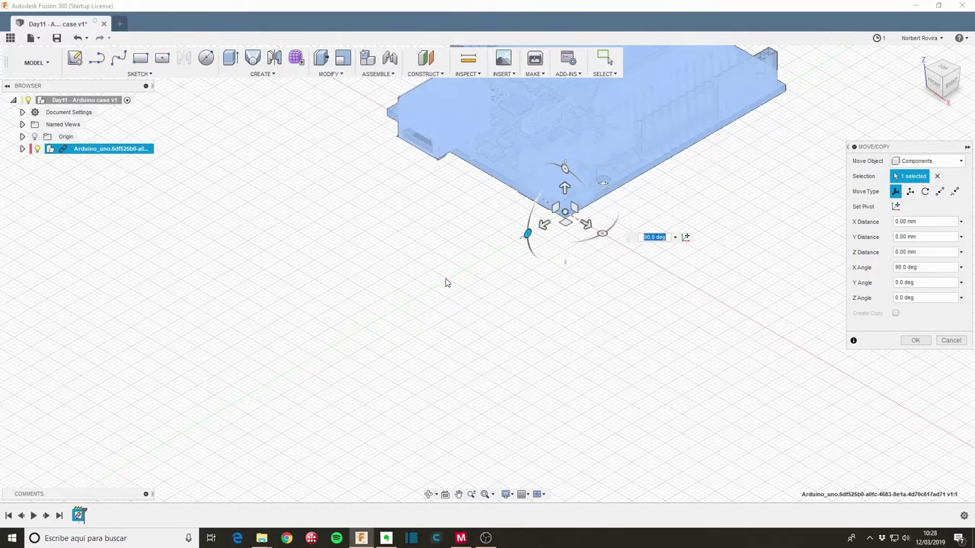
{"action": "middle_click_drag", "start_coordinate": [482, 265], "coordinate": [386, 300]}
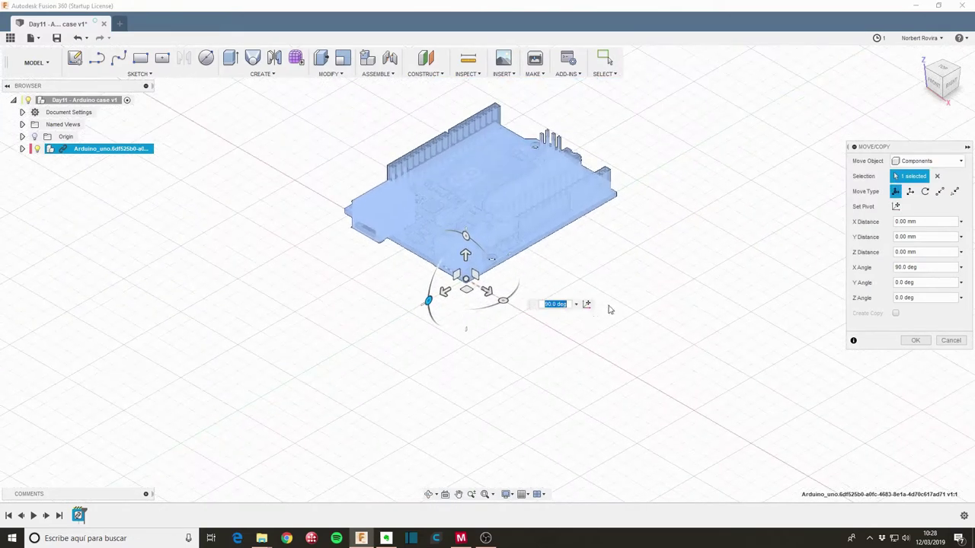
{"action": "mouse_move", "coordinate": [625, 280]}
{"action": "middle_mouse_down"}
{"action": "mouse_move", "coordinate": [599, 279]}
{"action": "mouse_move", "coordinate": [565, 305]}
{"action": "middle_mouse_up"}
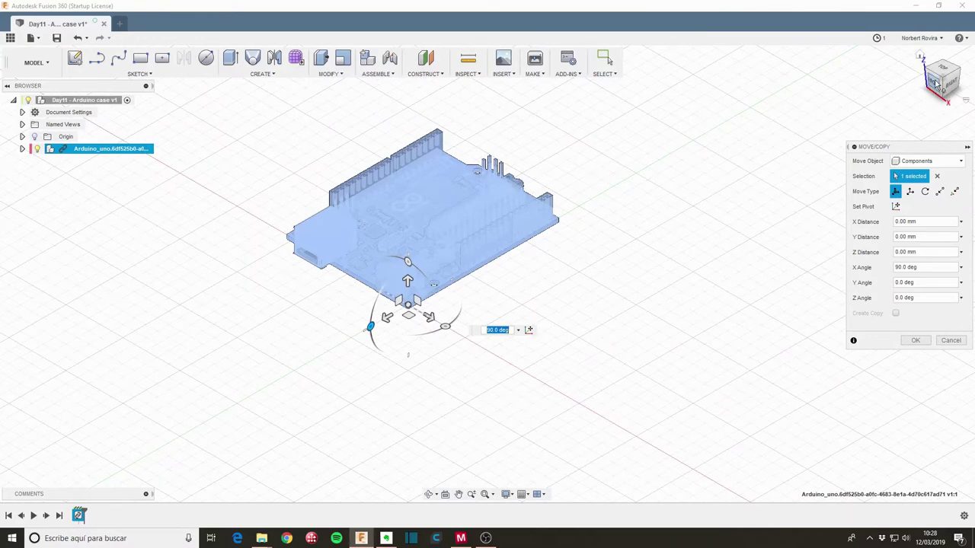
{"action": "left_click", "coordinate": [937, 86]}
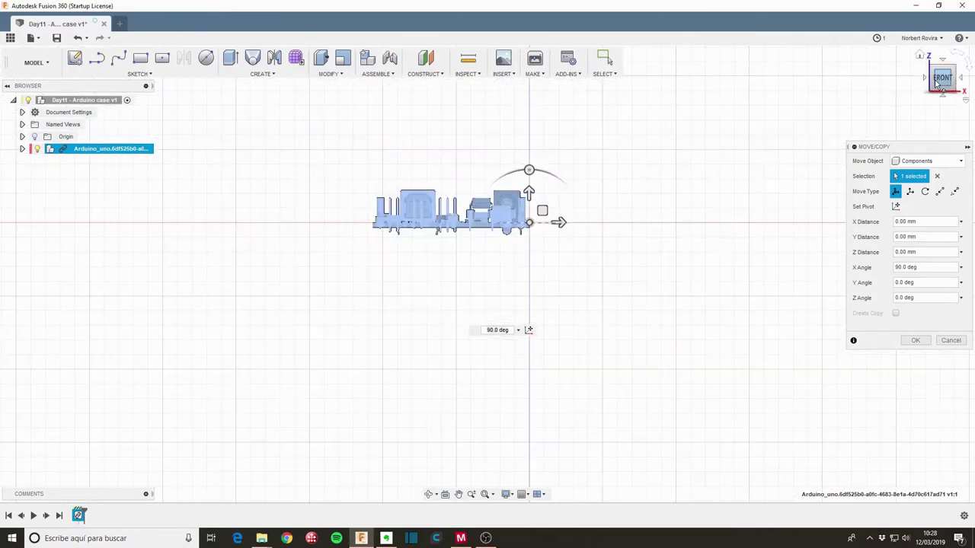
{"action": "scroll", "coordinate": [450, 297], "scroll_direction": "up", "scroll_amount": 1}
{"action": "scroll", "coordinate": [425, 309], "scroll_direction": "up", "scroll_amount": 2}
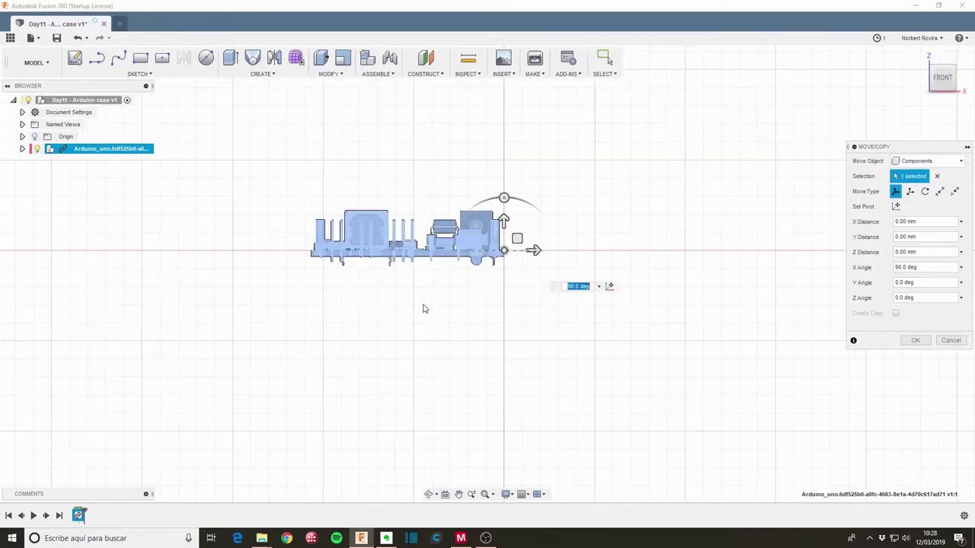
{"action": "scroll", "coordinate": [427, 301], "scroll_direction": "up", "scroll_amount": 1}
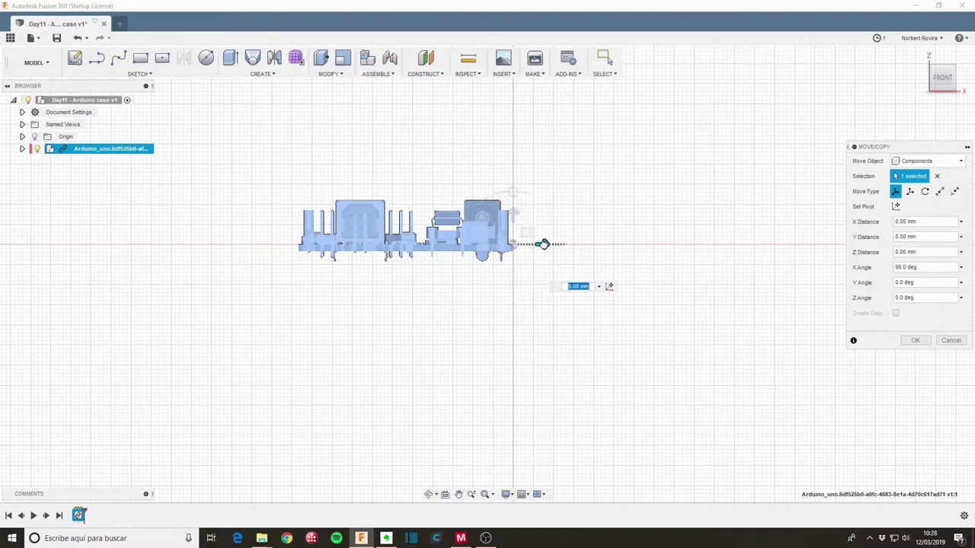
{"action": "left_click_drag", "start_coordinate": [544, 243], "coordinate": [640, 244]}
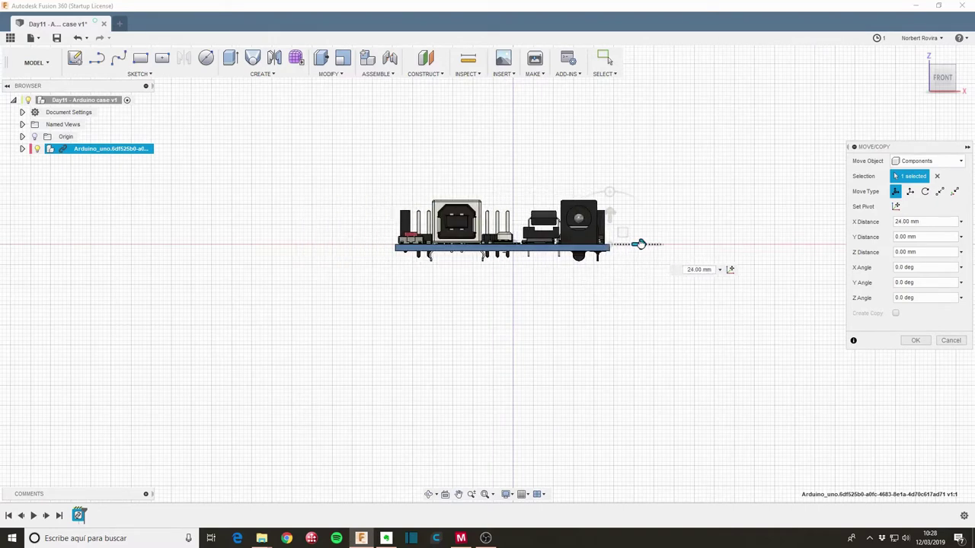
{"action": "left_click_drag", "start_coordinate": [639, 244], "coordinate": [644, 242]}
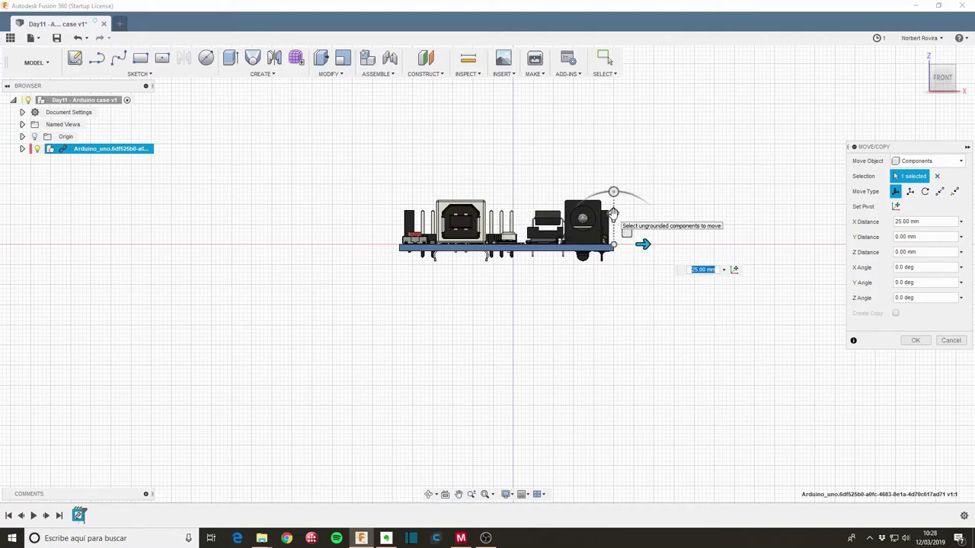
{"action": "left_click", "coordinate": [916, 340]}
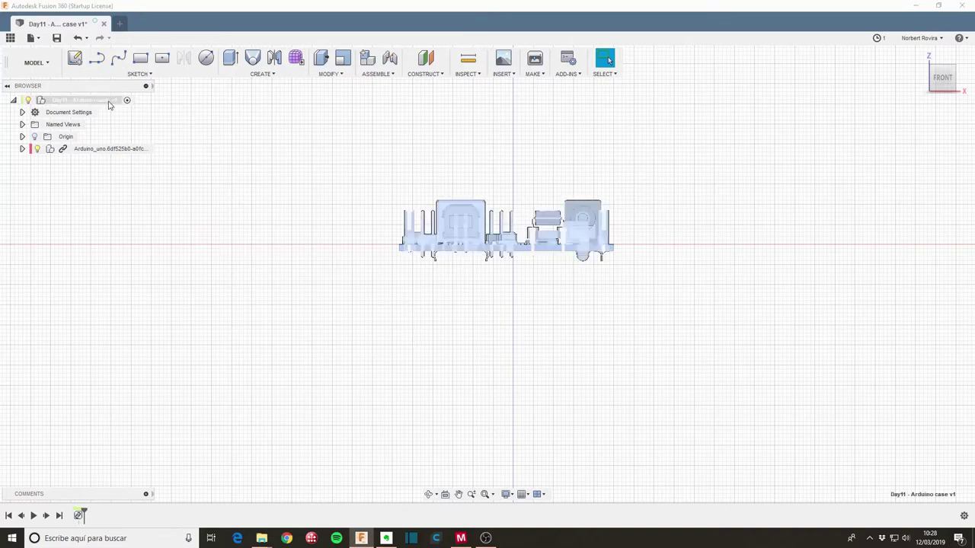
Step: Create a new component named 'Case' with Activate left on
{"action": "left_click", "coordinate": [261, 74]}
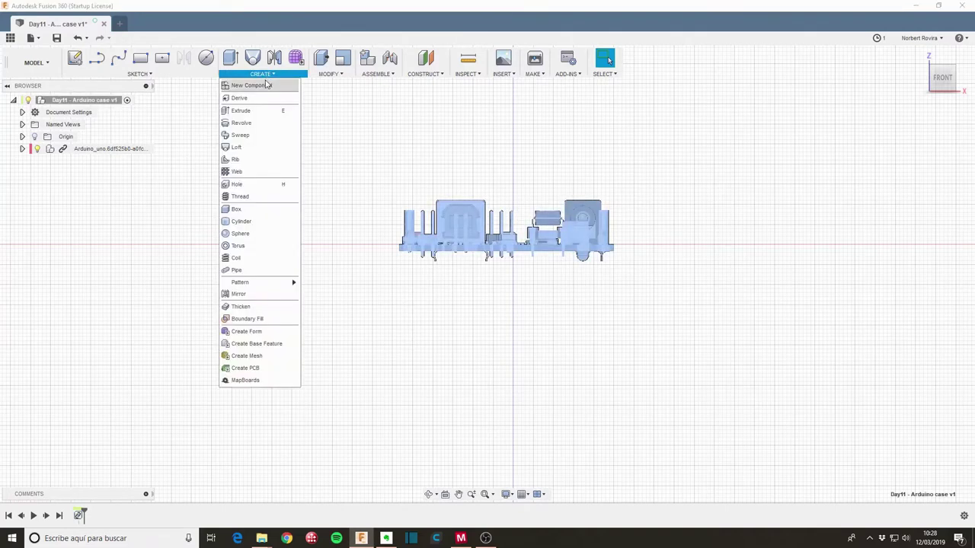
{"action": "left_click", "coordinate": [265, 85]}
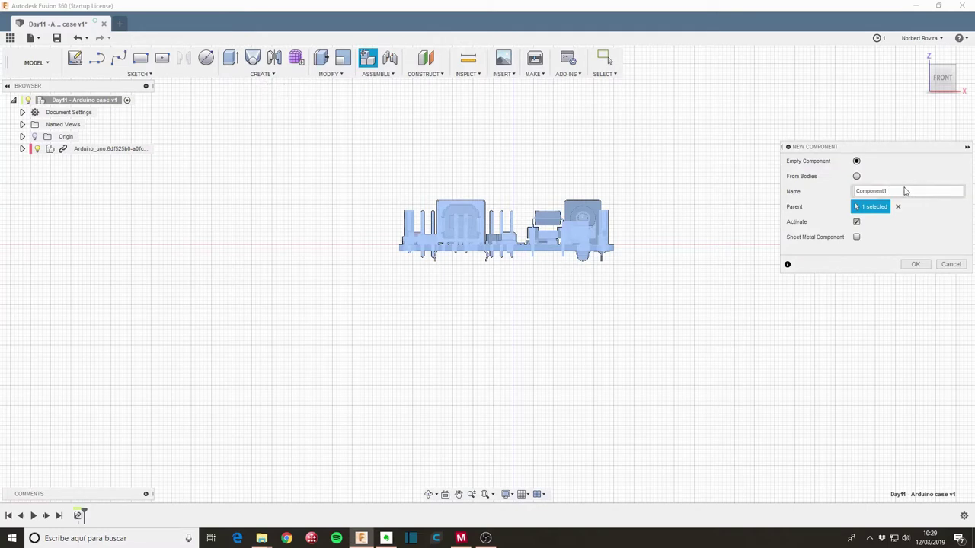
{"action": "left_click_drag", "start_coordinate": [905, 191], "coordinate": [850, 190]}
{"action": "type", "text": "Case"}
{"action": "left_click", "coordinate": [916, 266]}
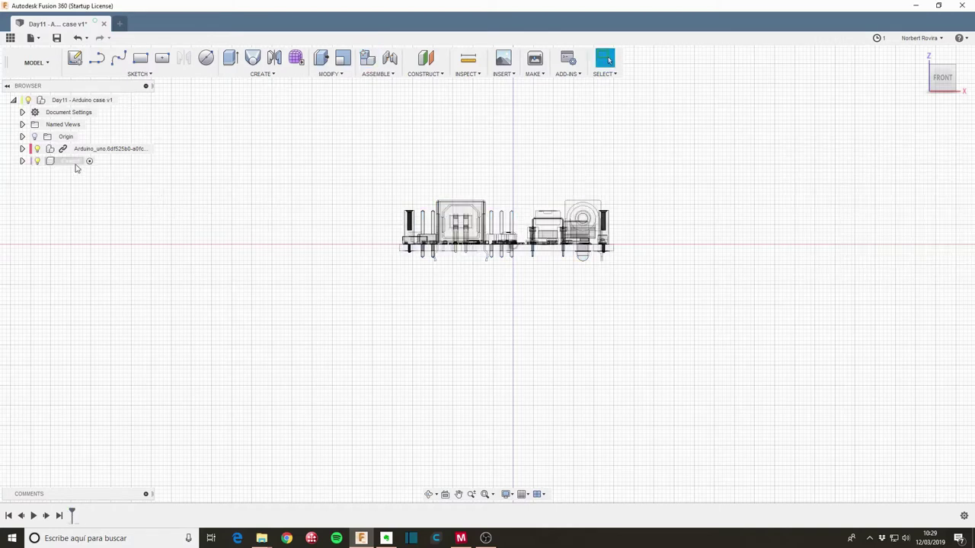
Step: Start an offset plane and pick the XY plane as its reference
{"action": "left_click", "coordinate": [425, 74]}
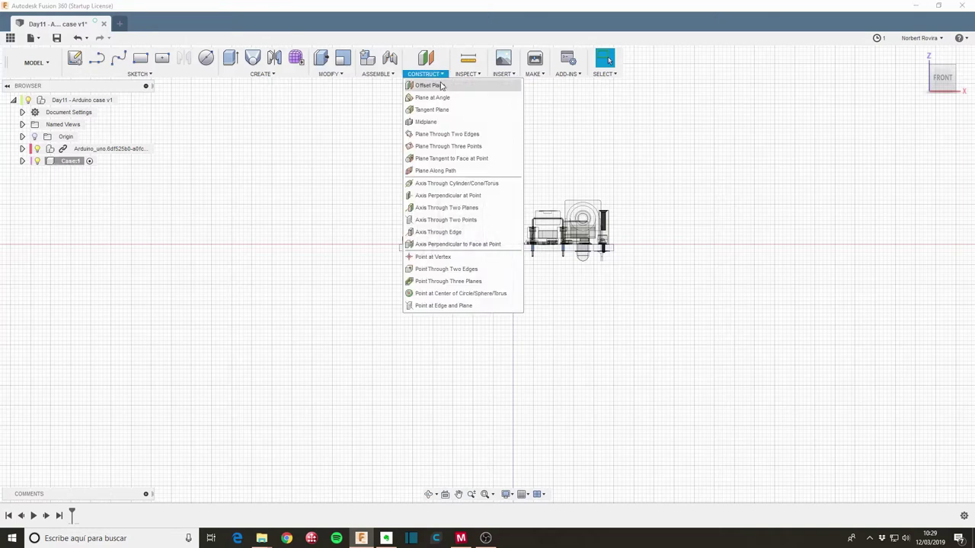
{"action": "left_click", "coordinate": [438, 91]}
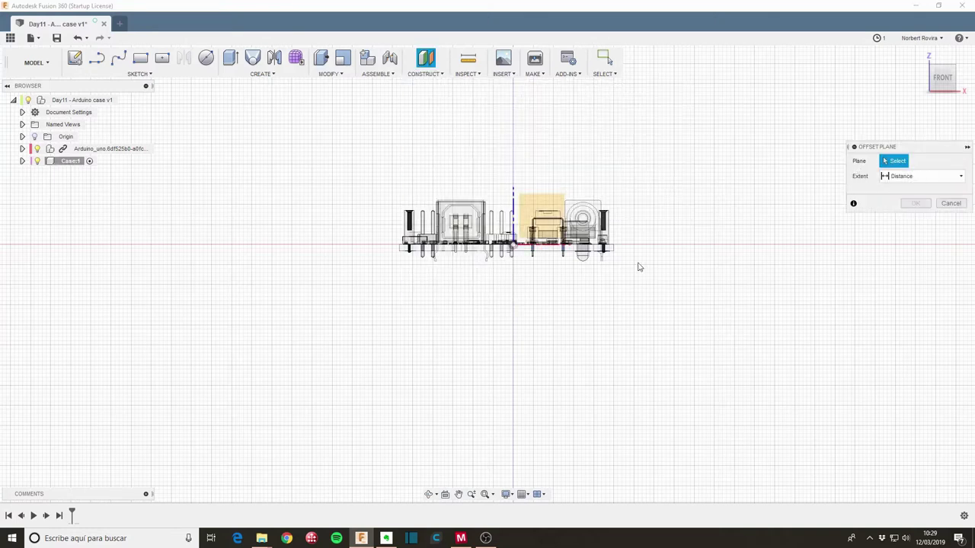
{"action": "middle_click_drag", "start_coordinate": [648, 195], "coordinate": [648, 218], "text": "shift"}
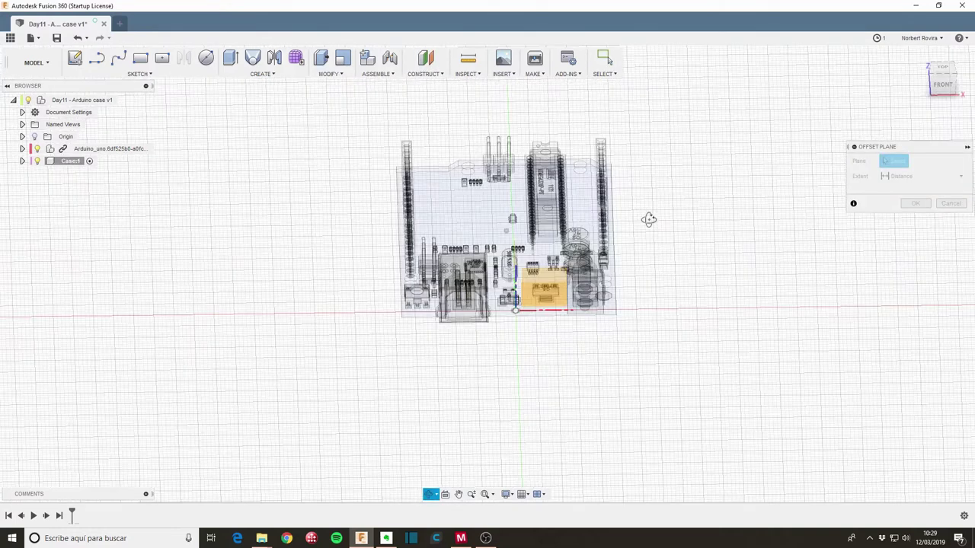
{"action": "left_click", "coordinate": [554, 279]}
{"action": "mouse_move", "coordinate": [605, 345]}
{"action": "middle_mouse_down", "text": "shift"}
{"action": "mouse_move", "coordinate": [604, 332]}
{"action": "mouse_move", "coordinate": [607, 348]}
{"action": "middle_mouse_up", "text": "shift"}
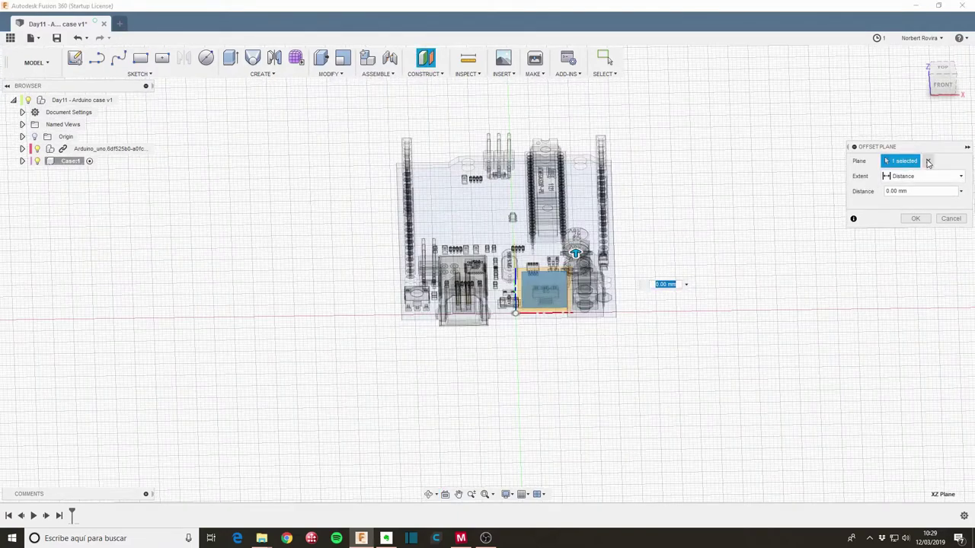
{"action": "left_click", "coordinate": [584, 272]}
{"action": "left_click", "coordinate": [563, 305]}
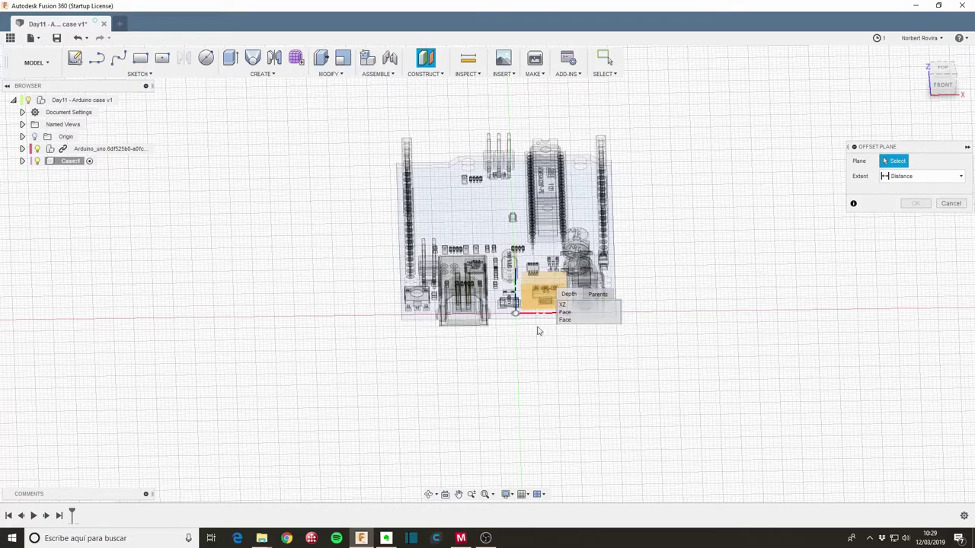
{"action": "mouse_move", "coordinate": [524, 340]}
{"action": "middle_mouse_down", "text": "shift"}
{"action": "mouse_move", "coordinate": [490, 363]}
{"action": "mouse_move", "coordinate": [492, 374]}
{"action": "middle_mouse_up", "text": "shift"}
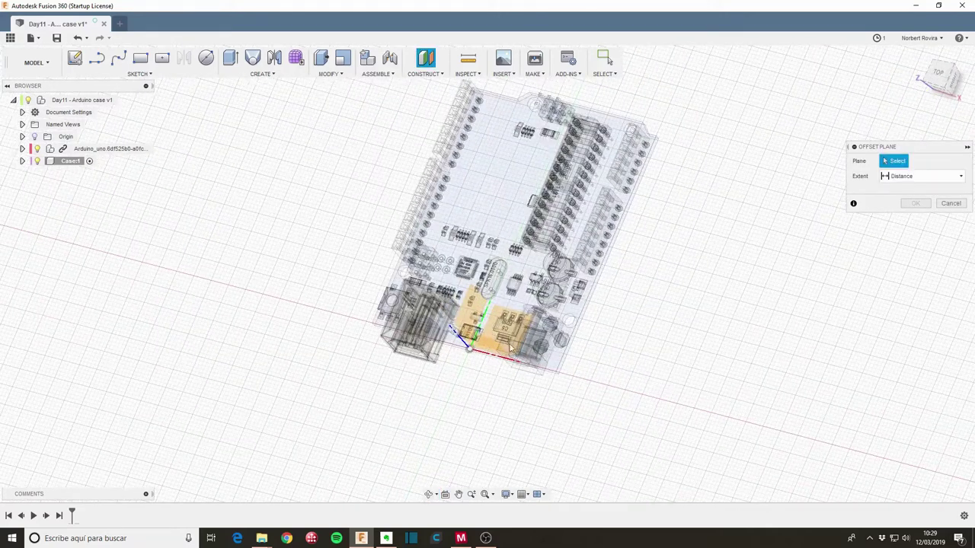
{"action": "left_click", "coordinate": [518, 328]}
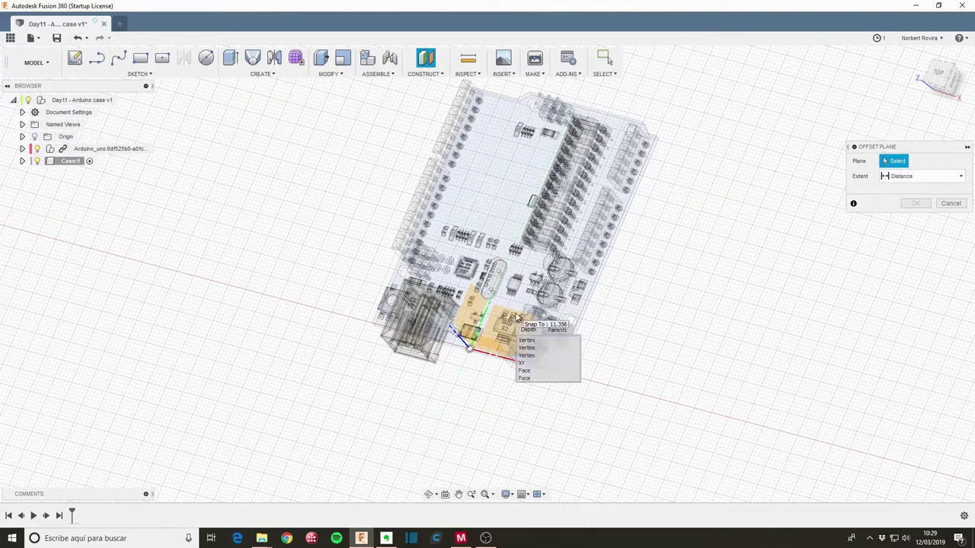
{"action": "left_click", "coordinate": [540, 364]}
Step: Set the plane offset to -6 mm below the board and confirm it
{"action": "mouse_move", "coordinate": [601, 401]}
{"action": "middle_mouse_down", "text": "shift"}
{"action": "mouse_move", "coordinate": [605, 357]}
{"action": "mouse_move", "coordinate": [669, 184]}
{"action": "middle_mouse_up", "text": "shift"}
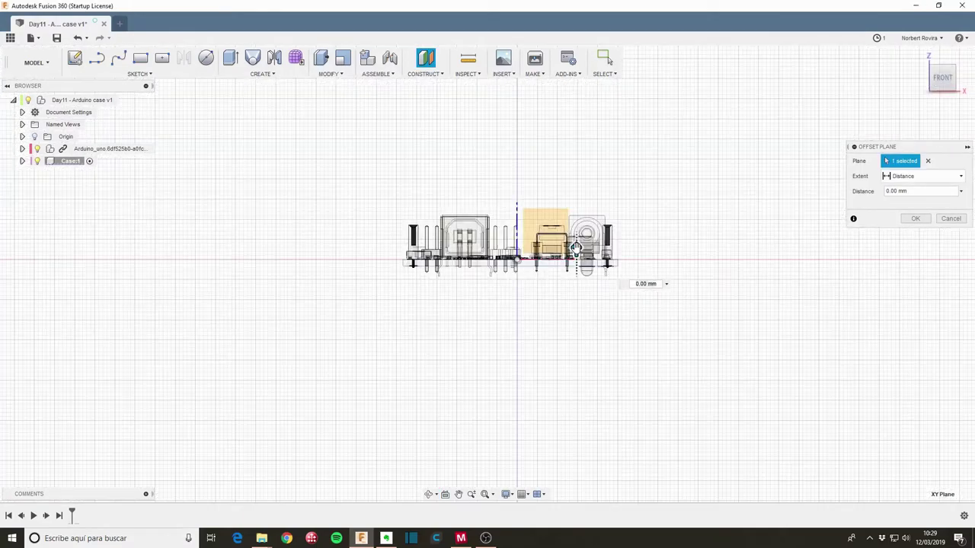
{"action": "left_click_drag", "start_coordinate": [576, 247], "coordinate": [575, 266]}
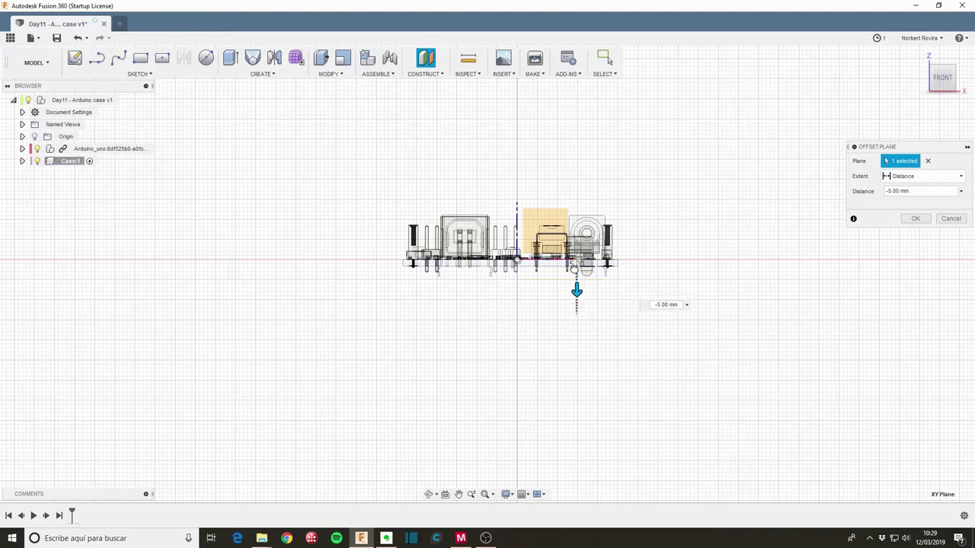
{"action": "left_click_drag", "start_coordinate": [574, 268], "coordinate": [575, 272]}
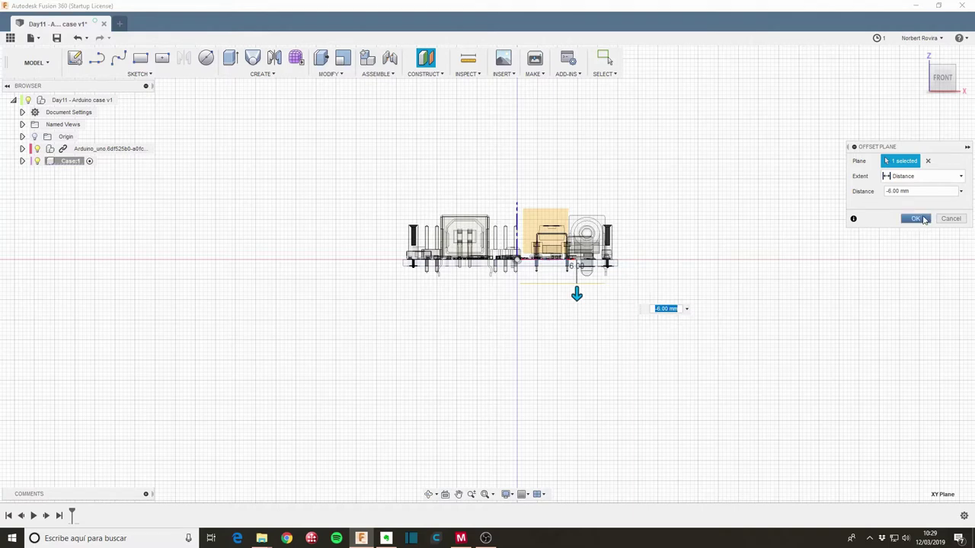
{"action": "left_click", "coordinate": [920, 218]}
Step: Create a new sketch on the -6 mm offset plane
{"action": "middle_click_drag", "start_coordinate": [635, 166], "coordinate": [635, 176], "text": "shift"}
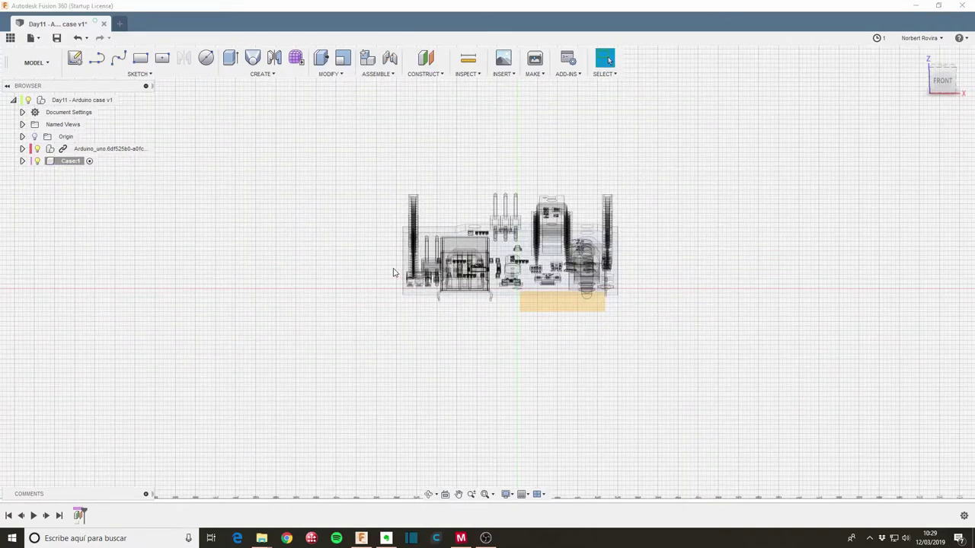
{"action": "key", "text": "s"}
{"action": "left_click", "coordinate": [478, 308]}
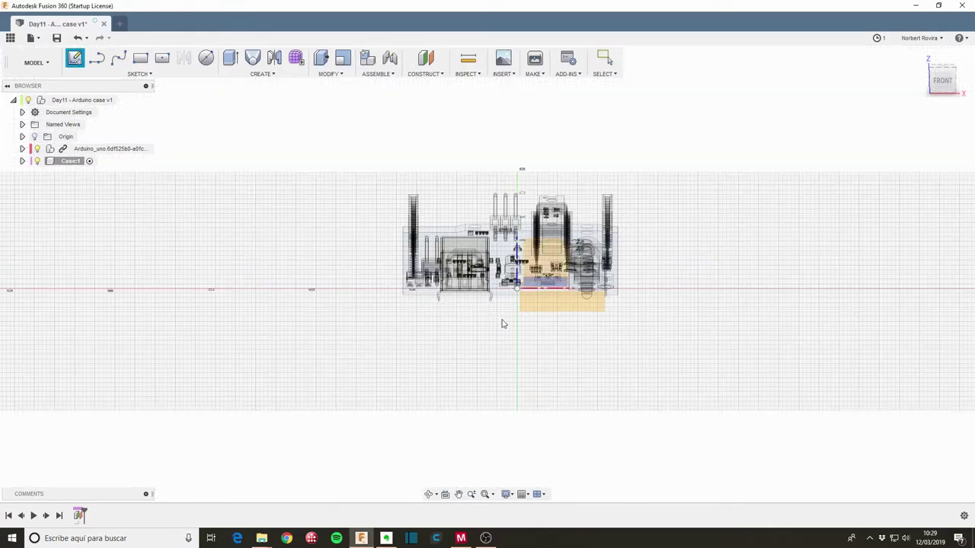
{"action": "left_click", "coordinate": [554, 310]}
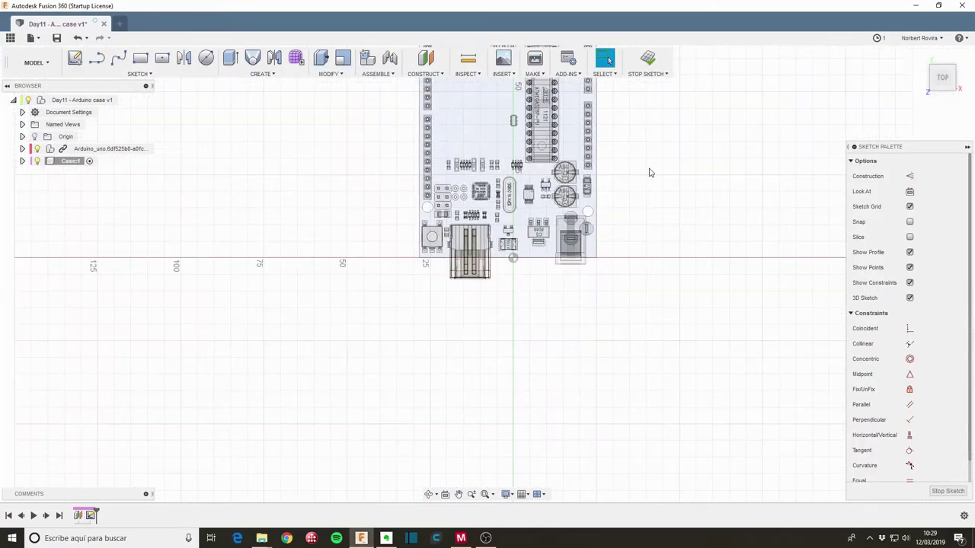
Step: Project the board face plus the USB connector and power jack edges into the sketch
{"action": "key", "text": "p"}
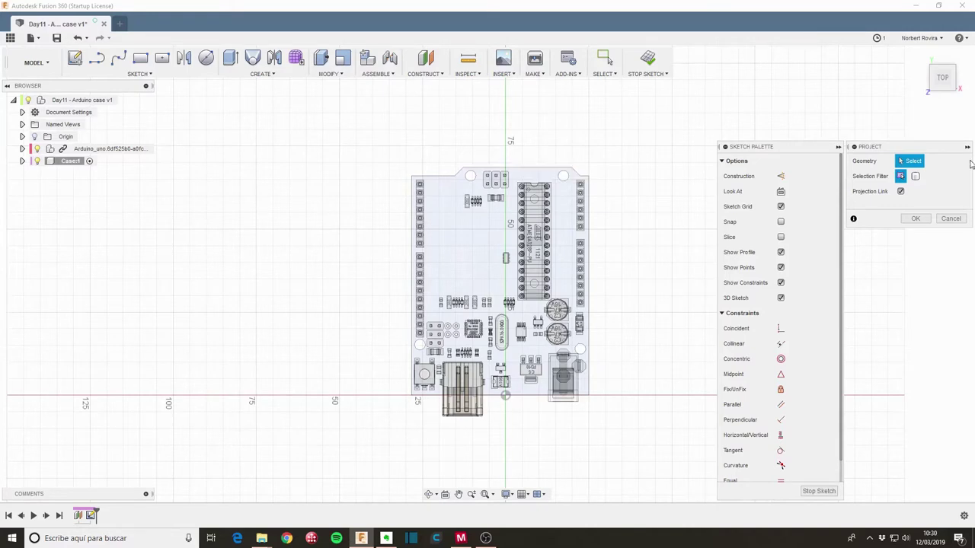
{"action": "left_click", "coordinate": [529, 187]}
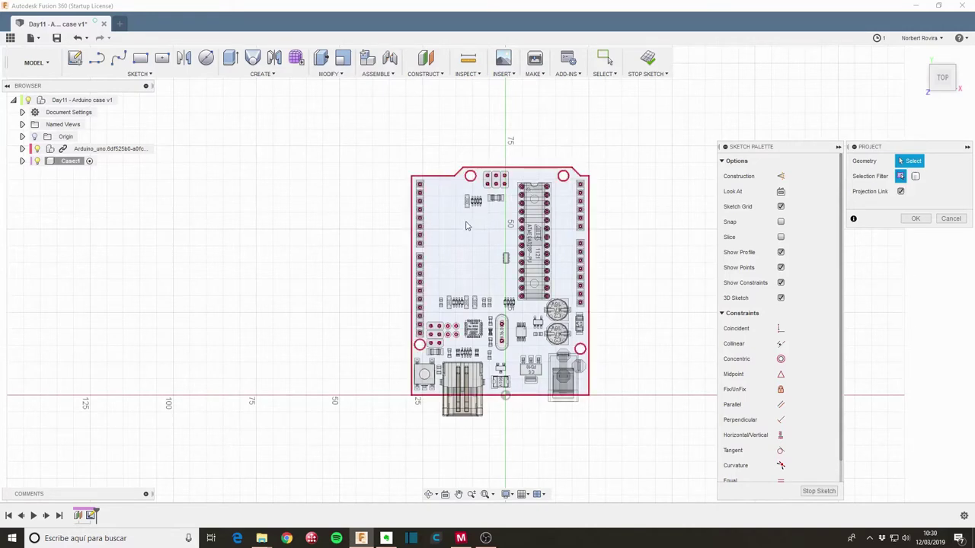
{"action": "left_click", "coordinate": [451, 229]}
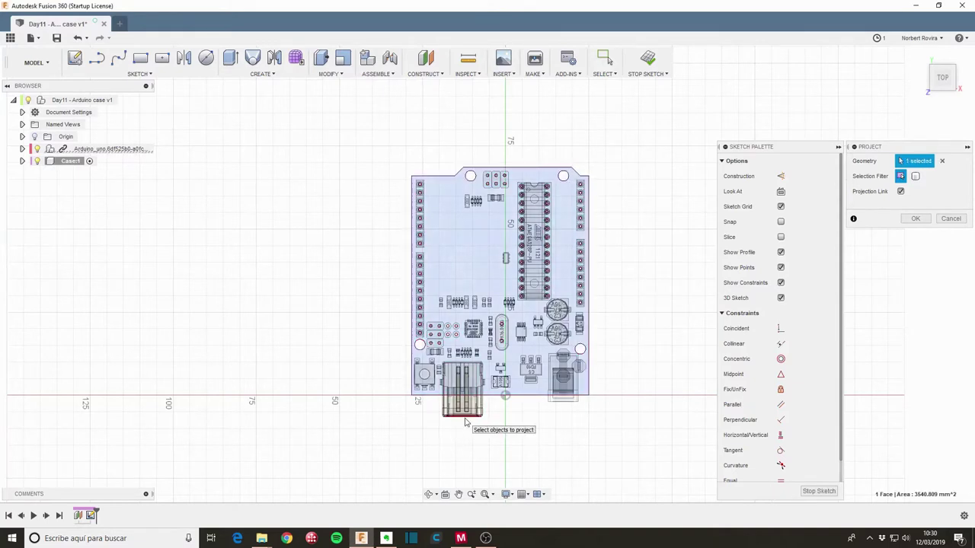
{"action": "scroll", "coordinate": [464, 424], "scroll_direction": "up", "scroll_amount": 3}
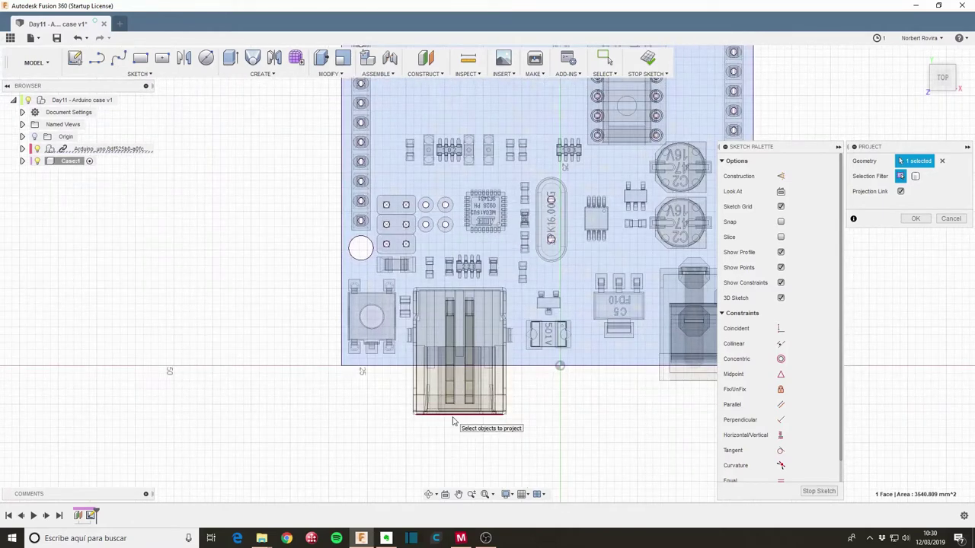
{"action": "left_click", "coordinate": [453, 417]}
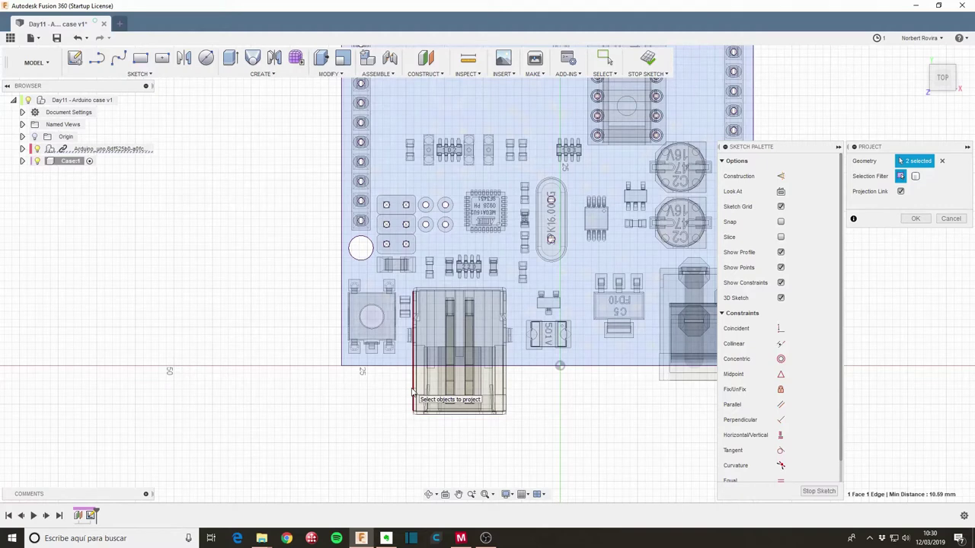
{"action": "left_click", "coordinate": [412, 393]}
{"action": "left_click", "coordinate": [505, 383]}
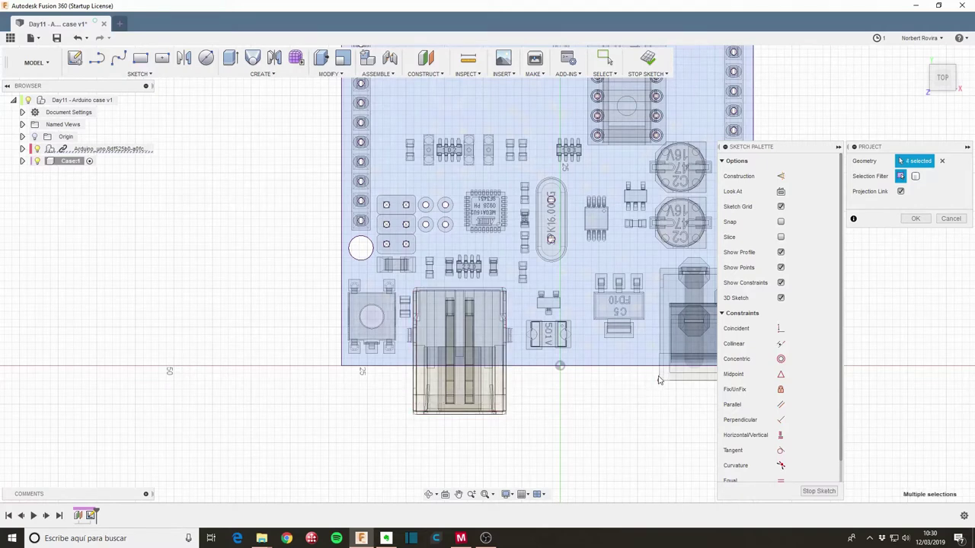
{"action": "scroll", "coordinate": [533, 381], "scroll_direction": "down", "scroll_amount": 3}
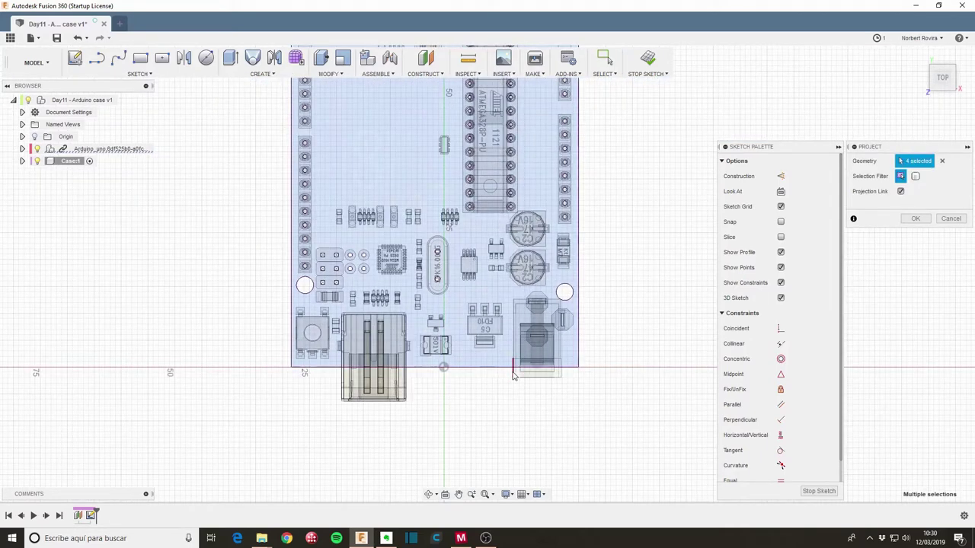
{"action": "scroll", "coordinate": [513, 375], "scroll_direction": "up", "scroll_amount": 2}
{"action": "scroll", "coordinate": [513, 375], "scroll_direction": "up", "scroll_amount": 2}
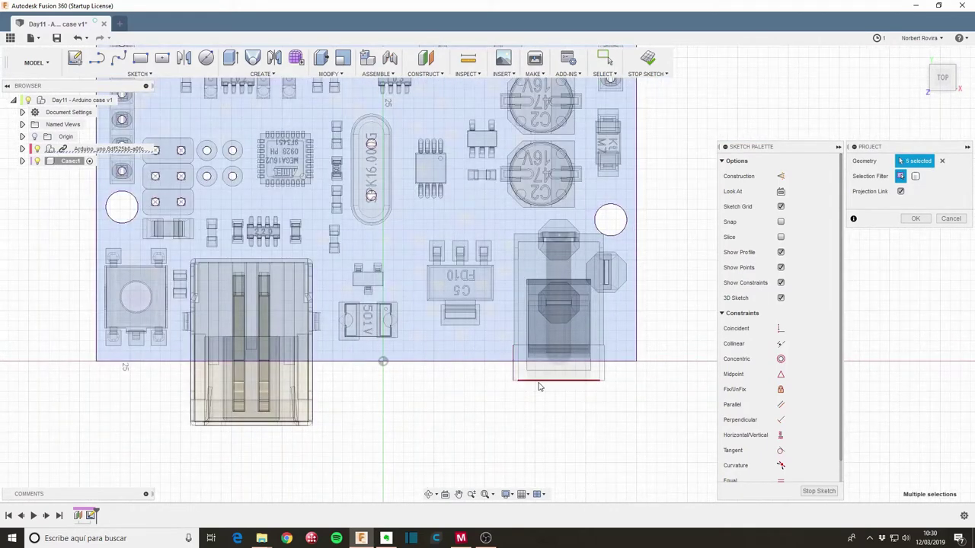
{"action": "left_click", "coordinate": [542, 386]}
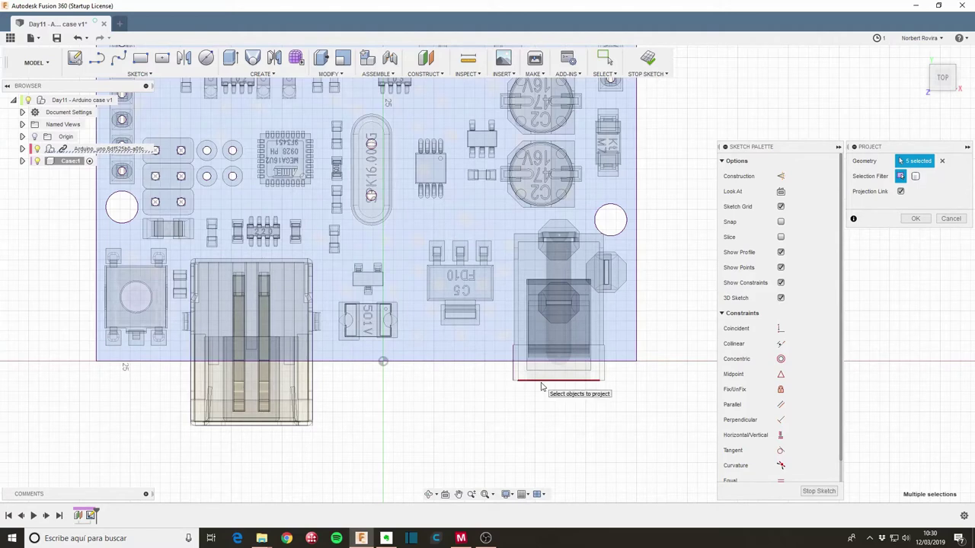
{"action": "left_click", "coordinate": [606, 374]}
Step: Confirm the projection and hide the Arduino board model, viewing the sketch from the top
{"action": "left_click", "coordinate": [916, 219]}
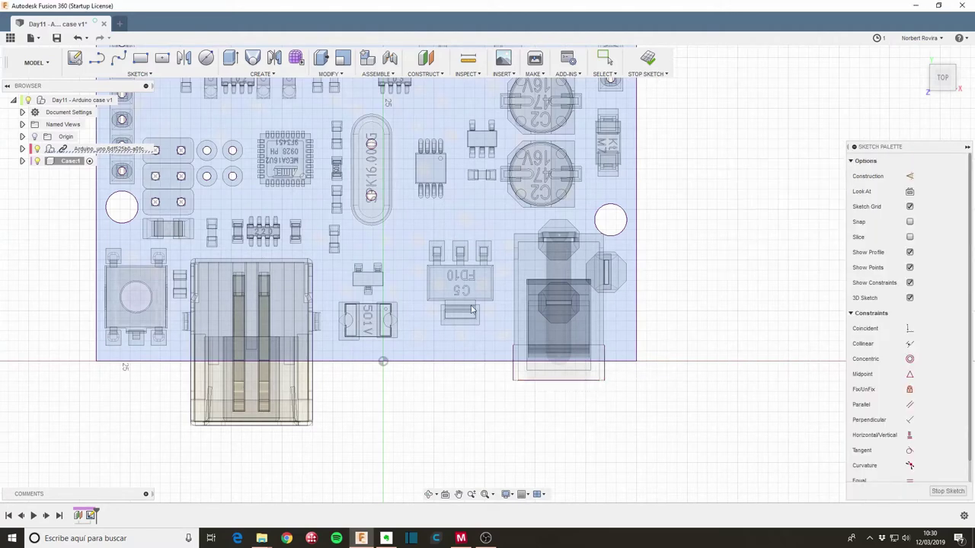
{"action": "scroll", "coordinate": [328, 353], "scroll_direction": "down", "scroll_amount": 2}
{"action": "scroll", "coordinate": [328, 354], "scroll_direction": "down", "scroll_amount": 2}
{"action": "middle_click_drag", "start_coordinate": [363, 378], "coordinate": [573, 317], "text": "shift"}
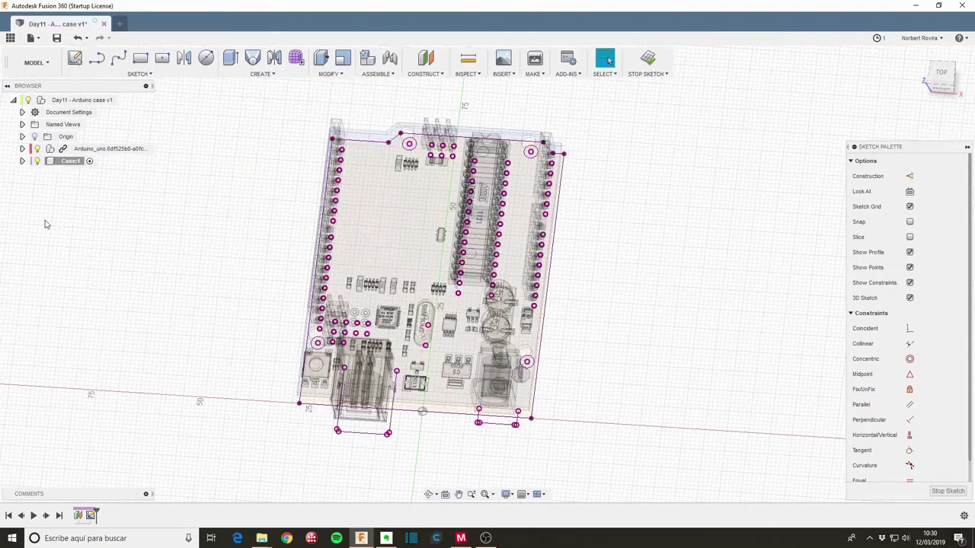
{"action": "left_click", "coordinate": [37, 149]}
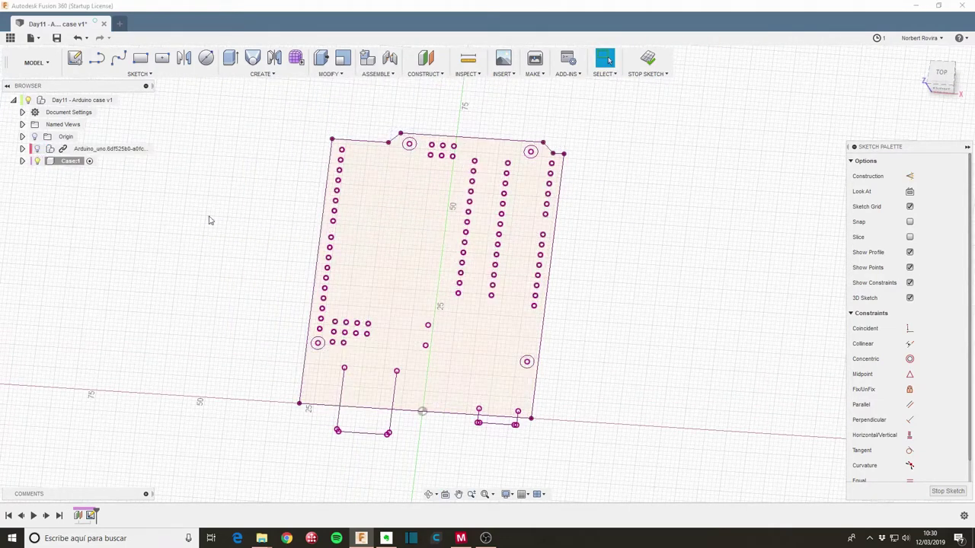
{"action": "middle_click_drag", "start_coordinate": [581, 351], "coordinate": [594, 351], "text": "shift"}
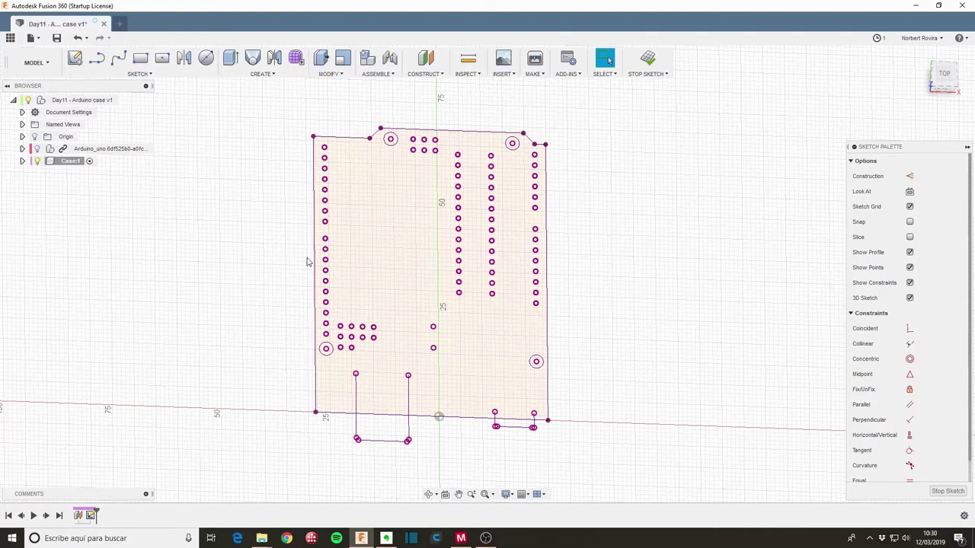
Step: Offset the board outline 2 mm outward
{"action": "key", "text": "o"}
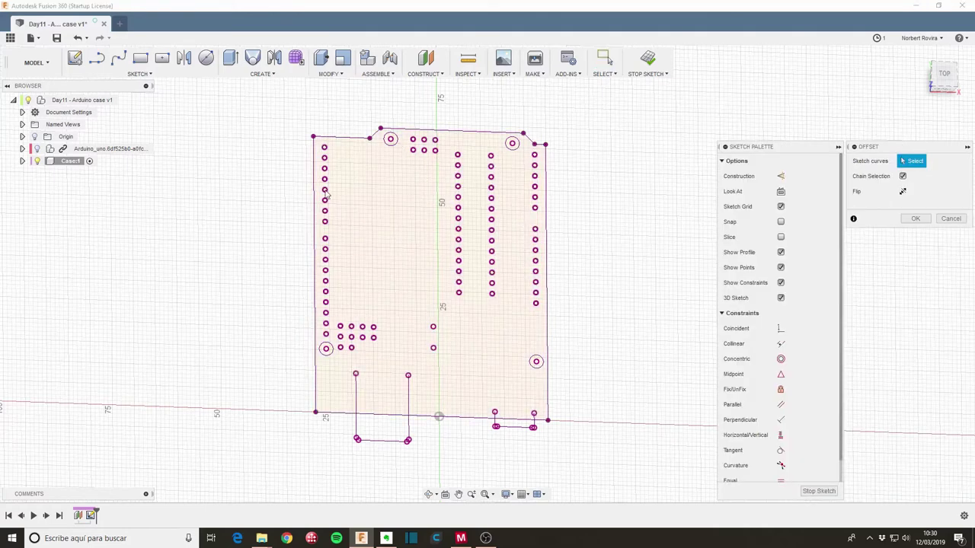
{"action": "left_click", "coordinate": [310, 203]}
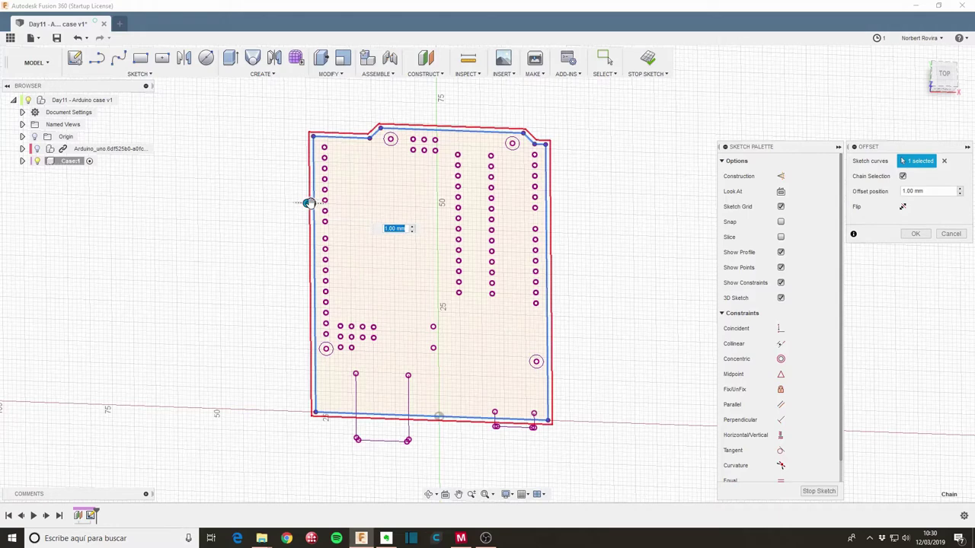
{"action": "left_click_drag", "start_coordinate": [310, 203], "coordinate": [306, 203]}
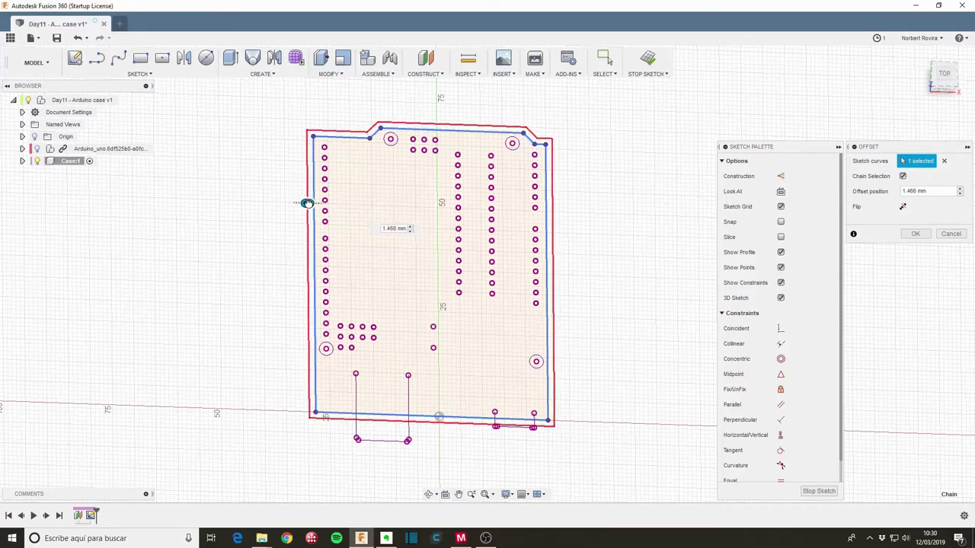
{"action": "type", "text": "2"}
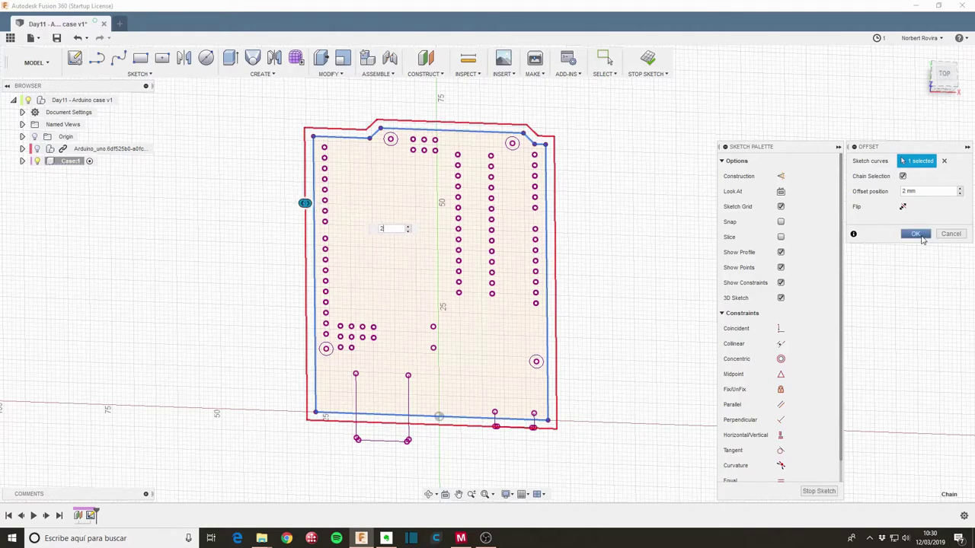
{"action": "left_click", "coordinate": [922, 238]}
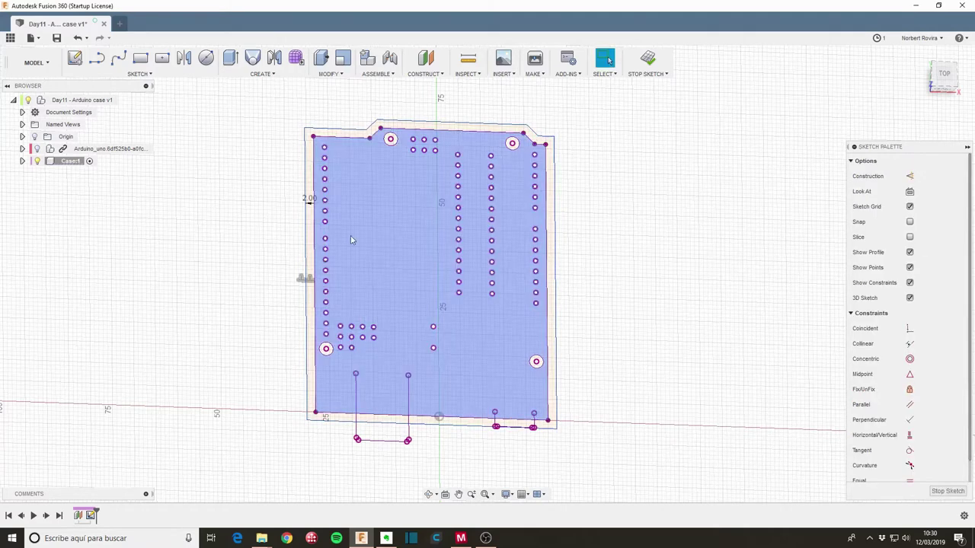
{"action": "key", "text": "o"}
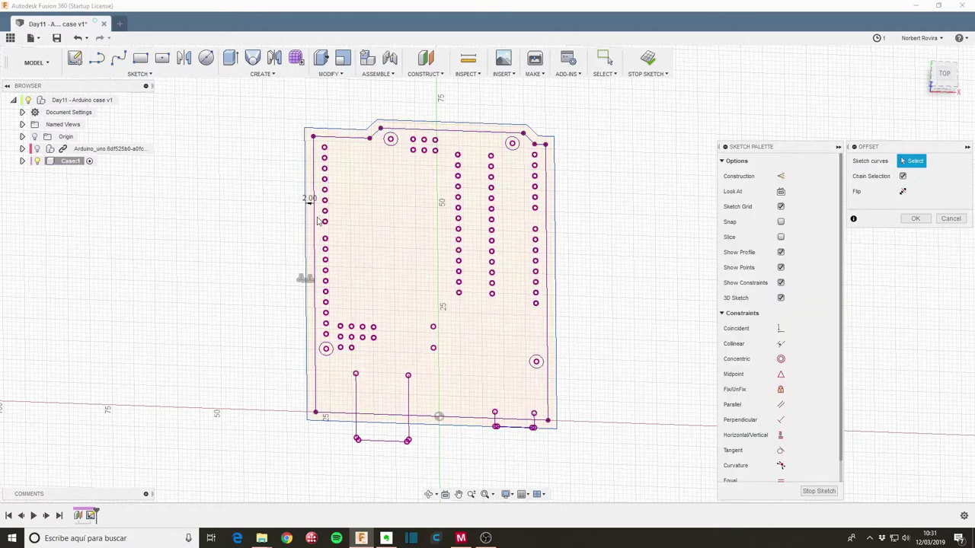
{"action": "left_click", "coordinate": [315, 220]}
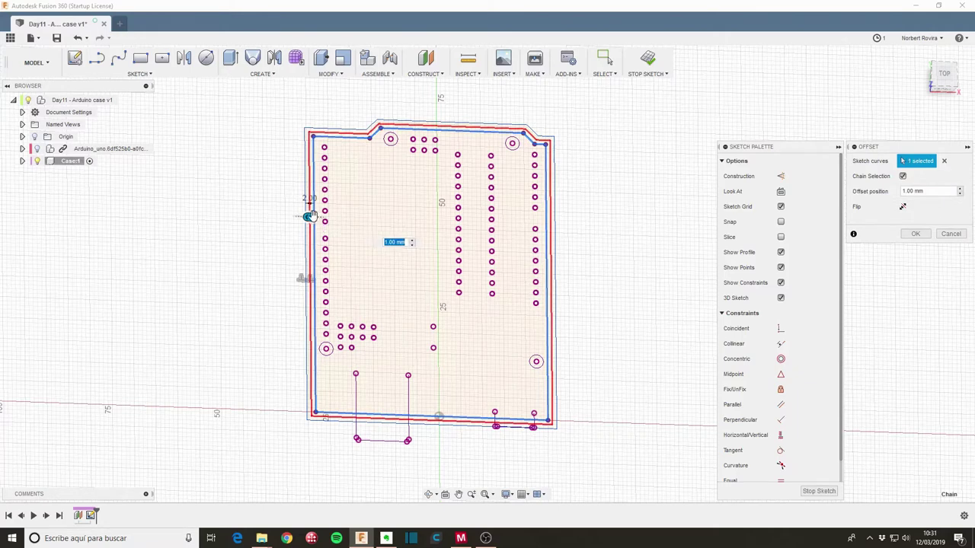
{"action": "left_click_drag", "start_coordinate": [312, 216], "coordinate": [298, 217]}
{"action": "type", "text": "4"}
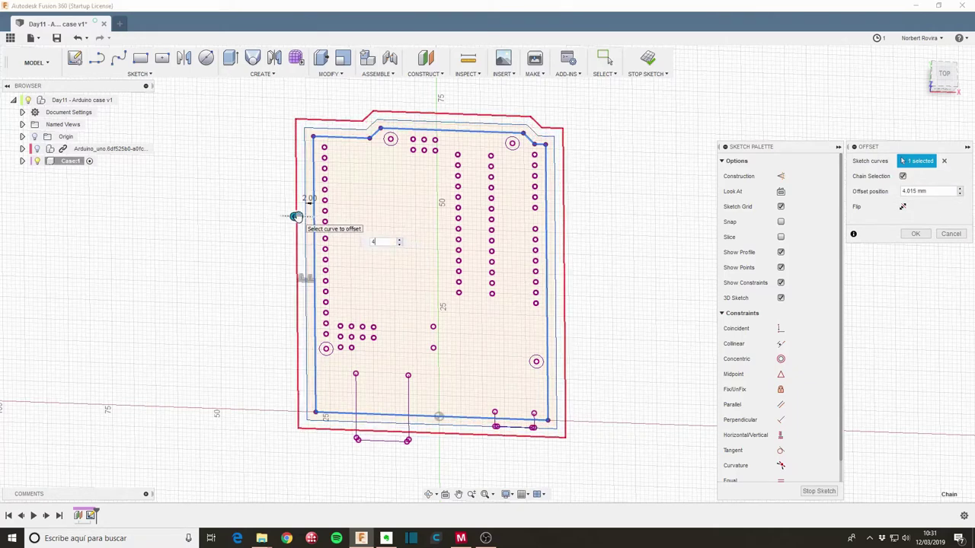
{"action": "key", "text": "Return"}
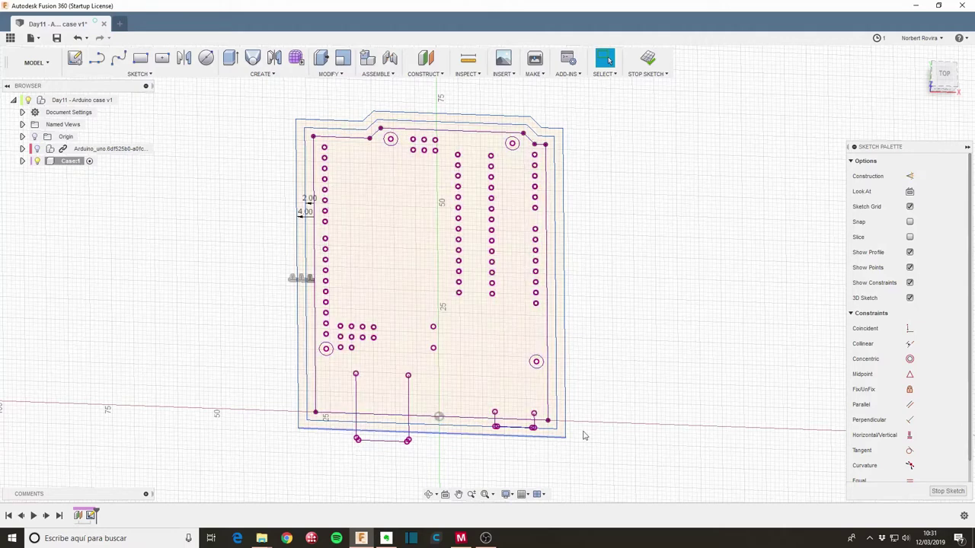
{"action": "middle_click_drag", "start_coordinate": [615, 386], "coordinate": [605, 377], "text": "shift"}
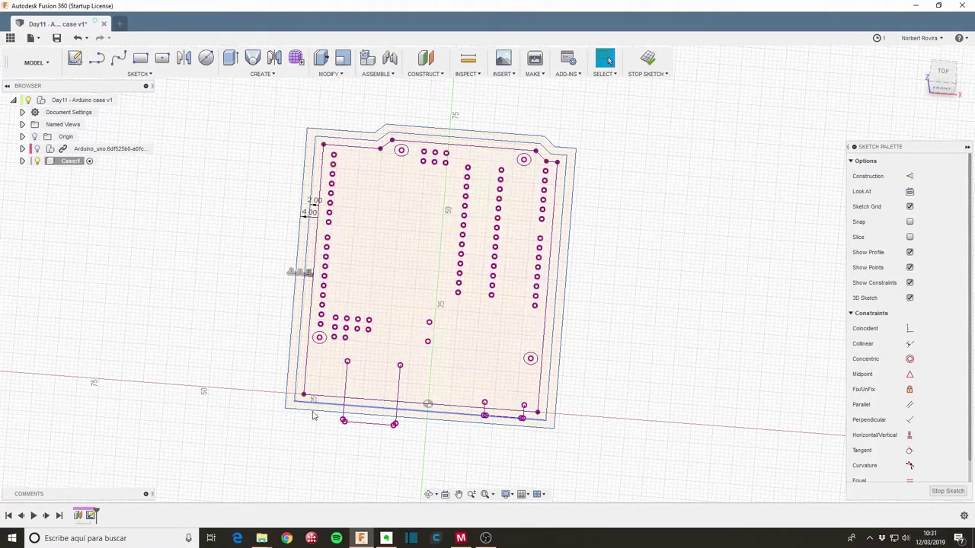
{"action": "middle_click_drag", "start_coordinate": [581, 348], "coordinate": [588, 375], "text": "shift"}
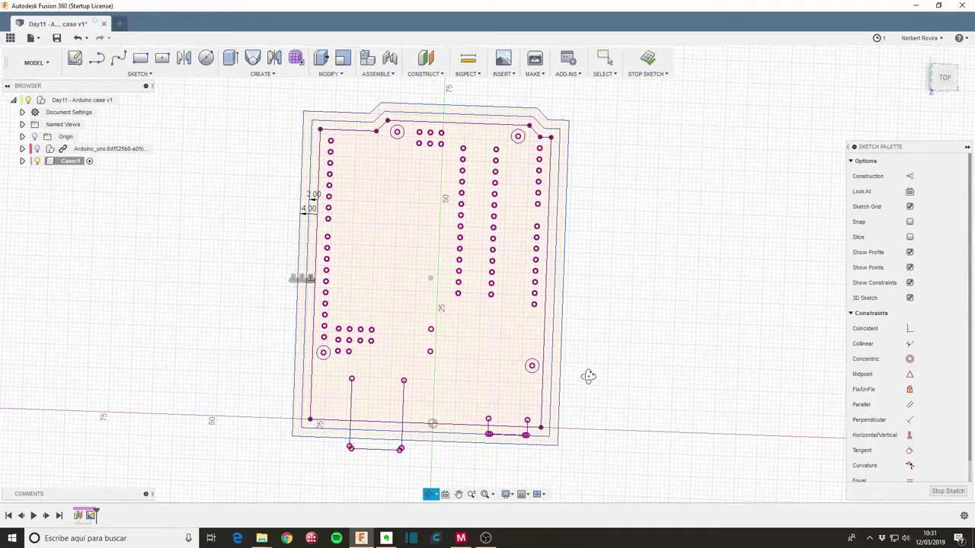
{"action": "key", "text": "Escape"}
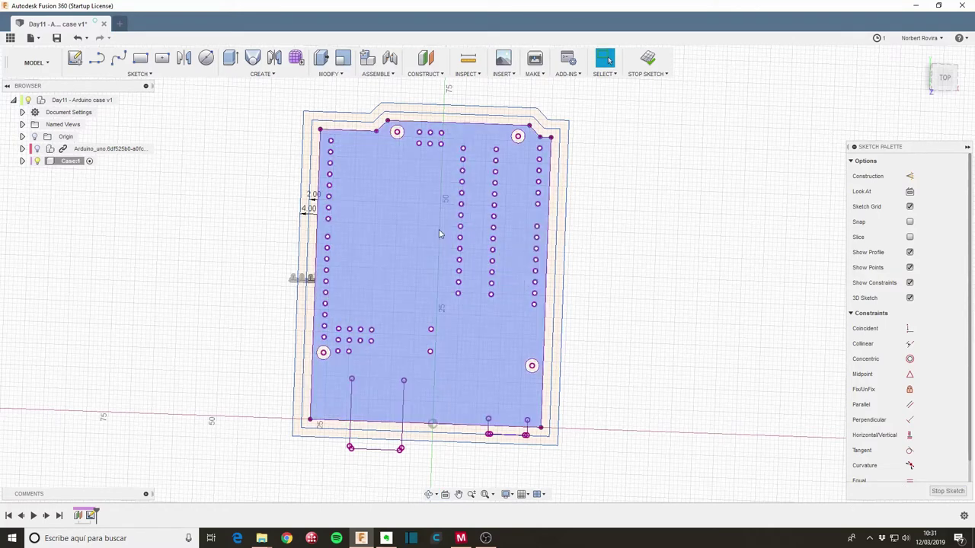
{"action": "left_click", "coordinate": [78, 39]}
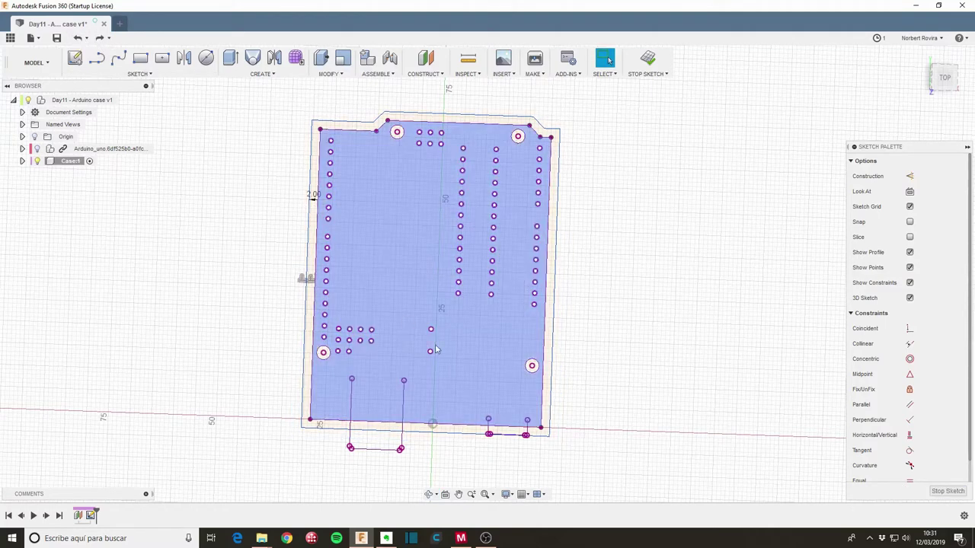
{"action": "left_click", "coordinate": [944, 77]}
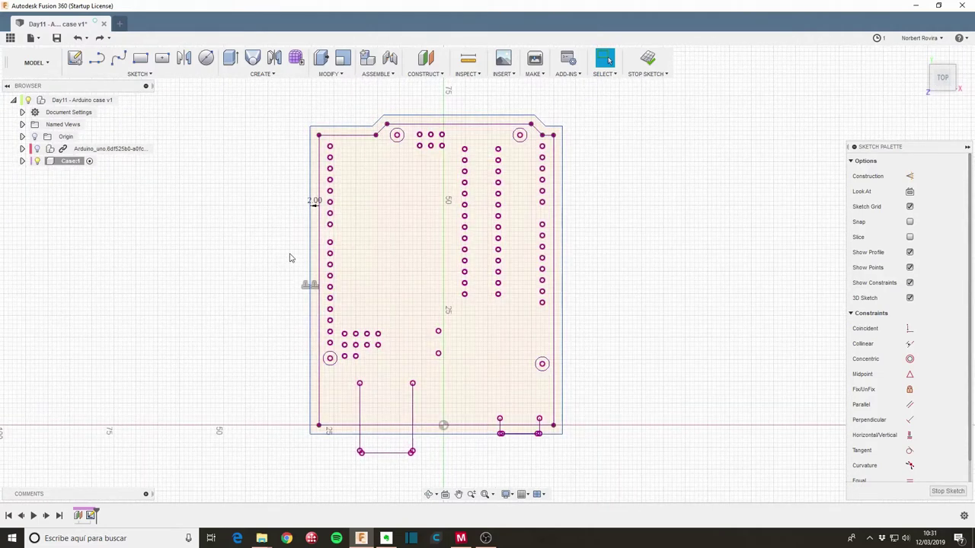
Step: Offset the board outline outward by 6.312 mm
{"action": "key", "text": "o"}
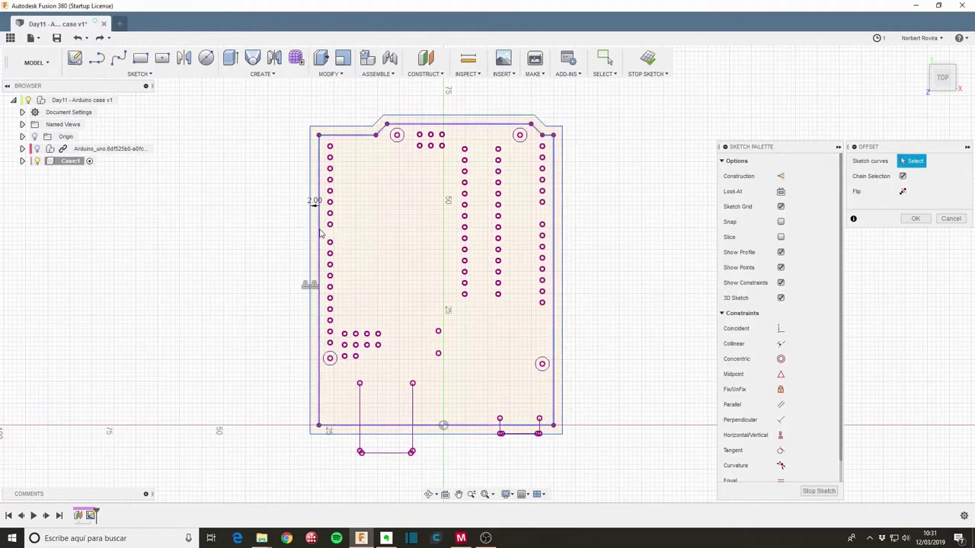
{"action": "left_click", "coordinate": [319, 232]}
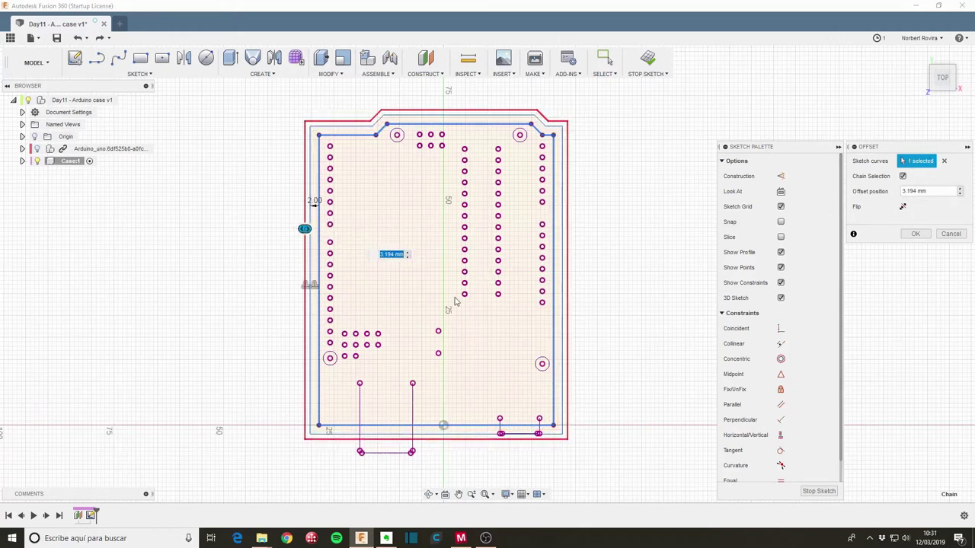
{"action": "left_click_drag", "start_coordinate": [305, 229], "coordinate": [290, 229]}
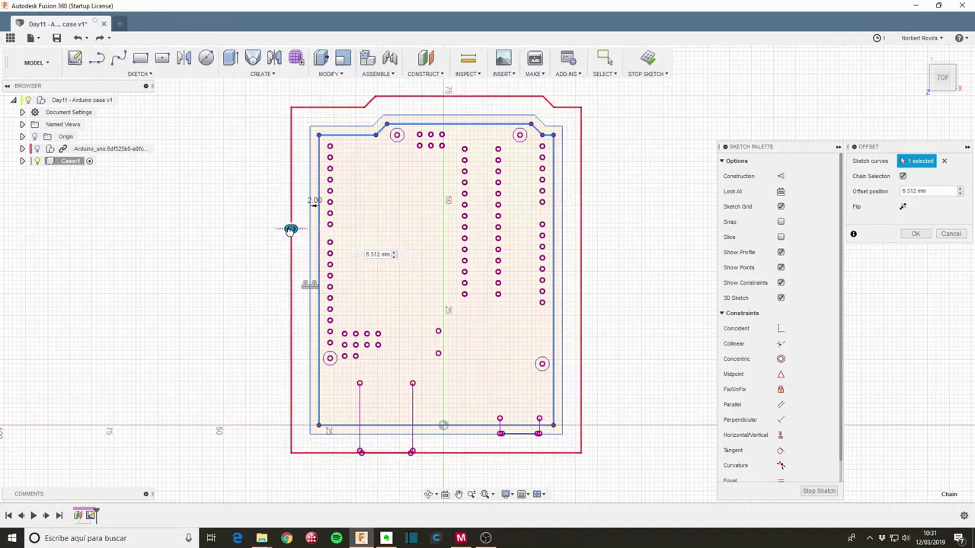
{"action": "scroll", "coordinate": [397, 448], "scroll_direction": "up", "scroll_amount": 2}
{"action": "scroll", "coordinate": [396, 444], "scroll_direction": "up", "scroll_amount": 3}
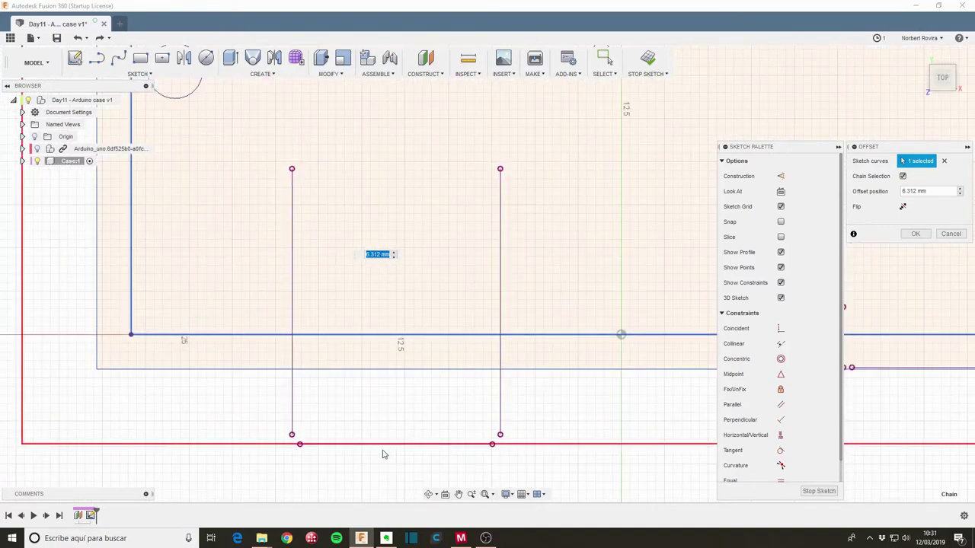
{"action": "scroll", "coordinate": [381, 449], "scroll_direction": "down", "scroll_amount": 5}
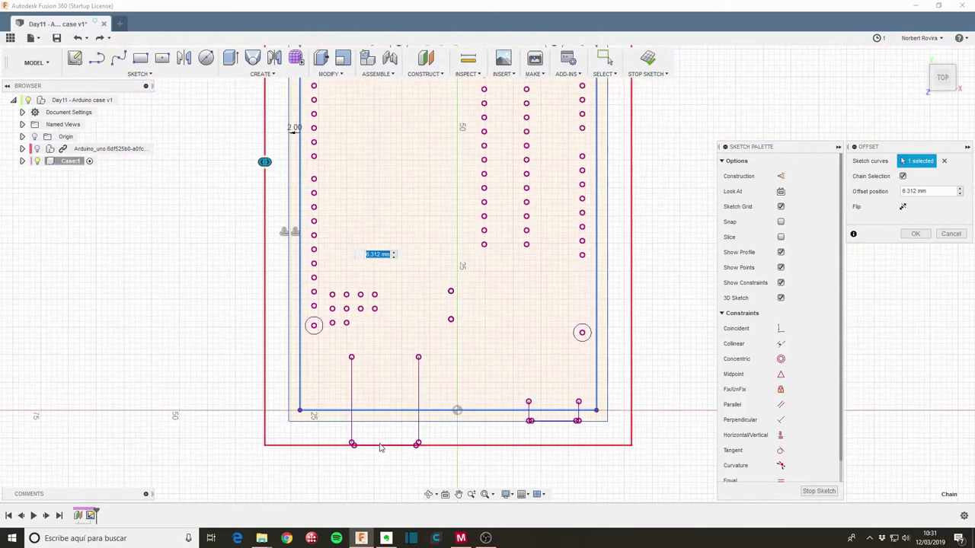
{"action": "left_click", "coordinate": [916, 234]}
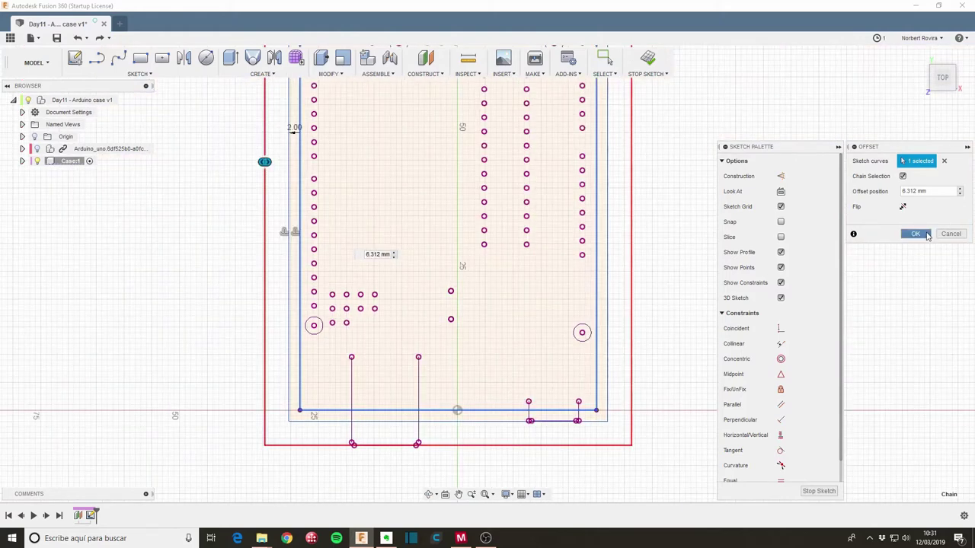
Step: Change the inner 2.00 offset dimension to 4.312 mm
{"action": "scroll", "coordinate": [261, 229], "scroll_direction": "down", "scroll_amount": 2}
{"action": "scroll", "coordinate": [260, 234], "scroll_direction": "down", "scroll_amount": 2}
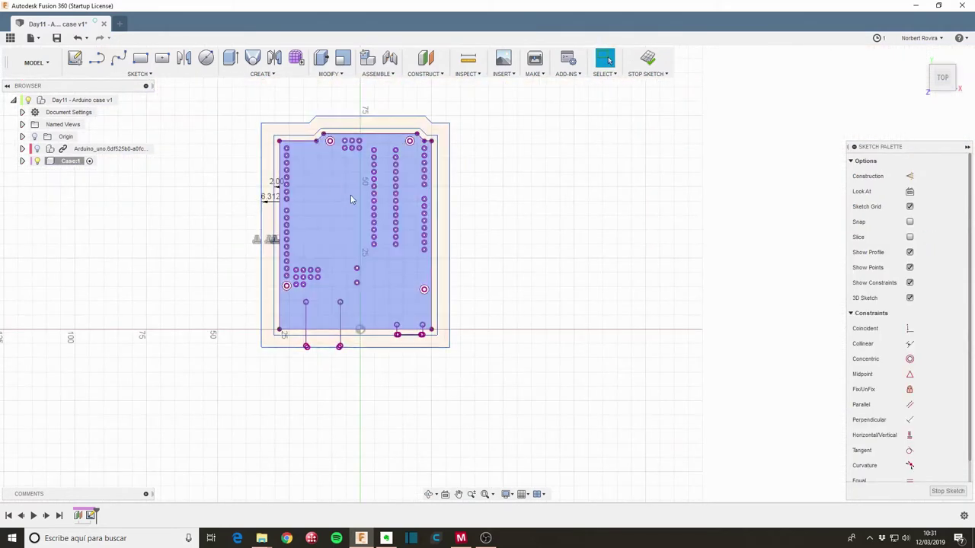
{"action": "scroll", "coordinate": [260, 197], "scroll_direction": "up", "scroll_amount": 2}
{"action": "scroll", "coordinate": [260, 197], "scroll_direction": "up", "scroll_amount": 1}
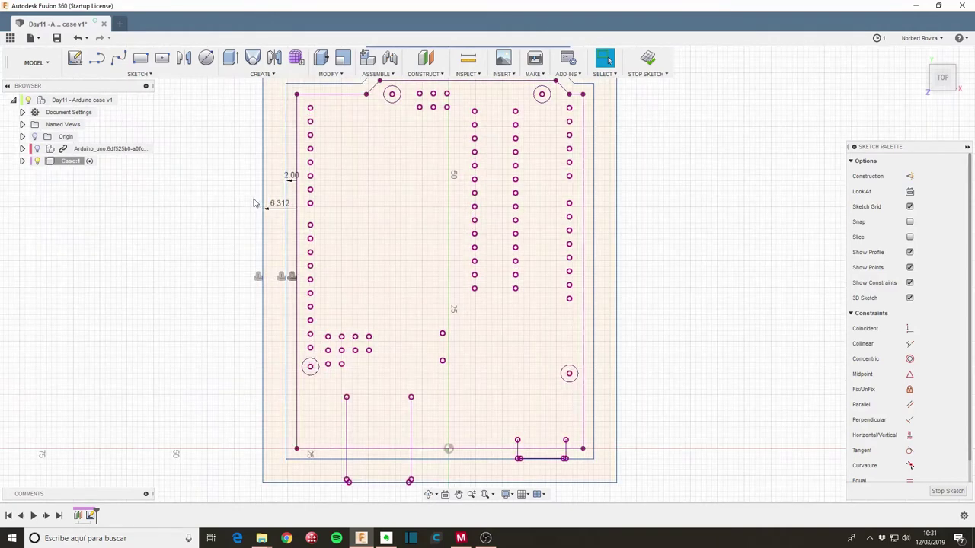
{"action": "double_click", "coordinate": [293, 178]}
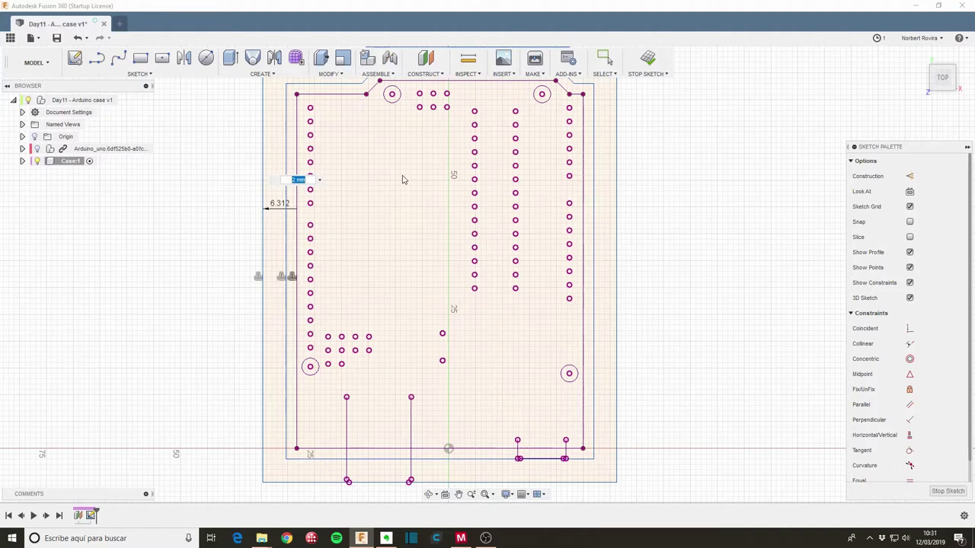
{"action": "type", "text": "4.312"}
{"action": "key", "text": "Return"}
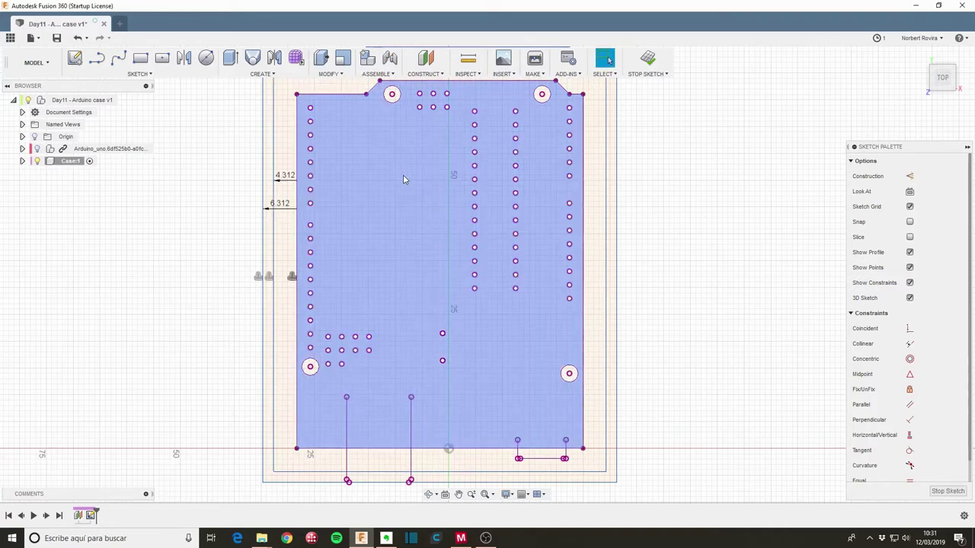
{"action": "scroll", "coordinate": [326, 305], "scroll_direction": "down", "scroll_amount": 1}
{"action": "scroll", "coordinate": [326, 305], "scroll_direction": "down", "scroll_amount": 1}
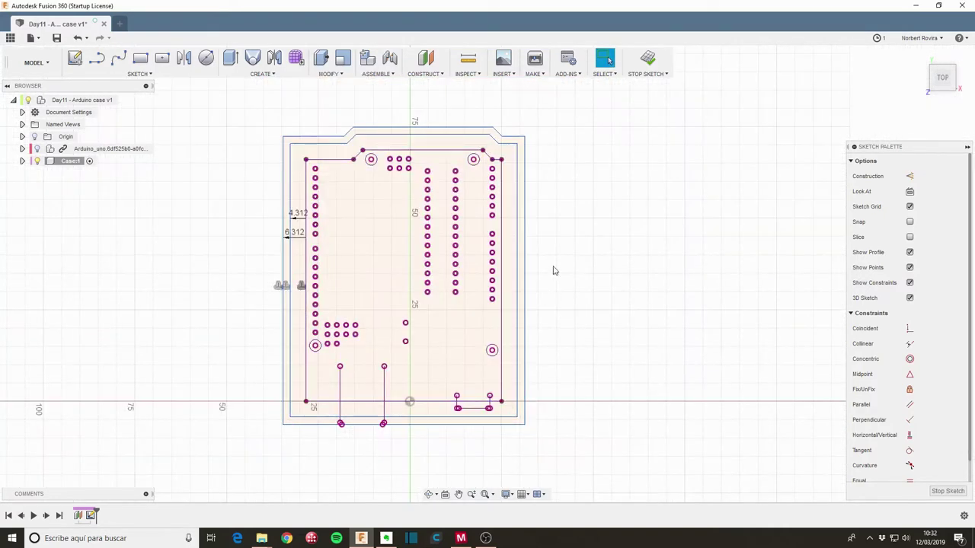
Step: Stop the sketch and orbit to a tilted 3D view of the board outline and offsets
{"action": "scroll", "coordinate": [566, 272], "scroll_direction": "down", "scroll_amount": 1}
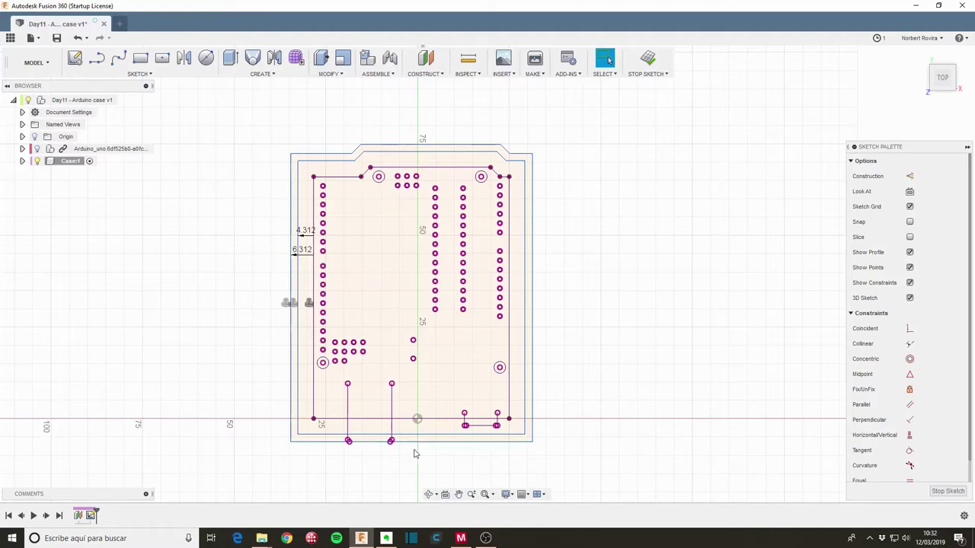
{"action": "scroll", "coordinate": [413, 449], "scroll_direction": "up", "scroll_amount": 3}
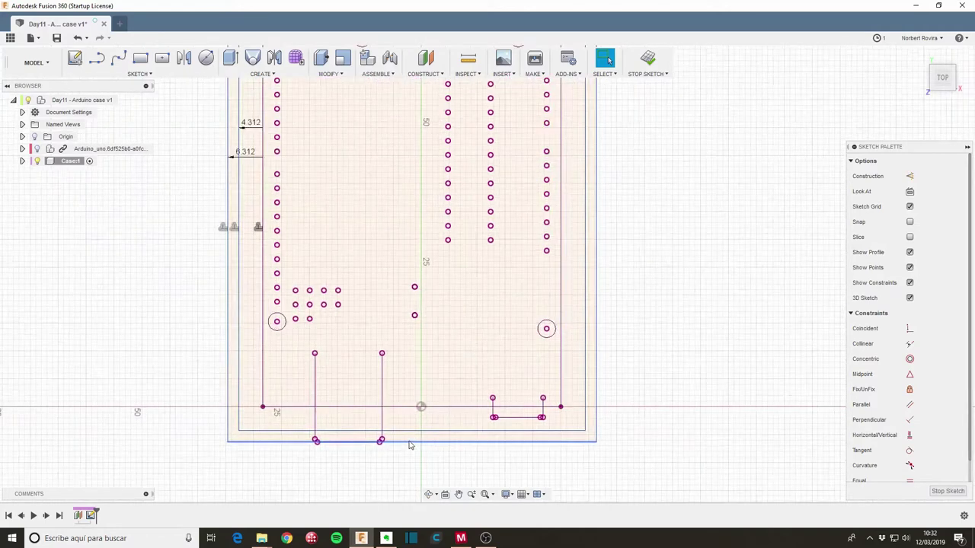
{"action": "scroll", "coordinate": [426, 426], "scroll_direction": "up", "scroll_amount": 2}
{"action": "scroll", "coordinate": [685, 374], "scroll_direction": "down", "scroll_amount": 1}
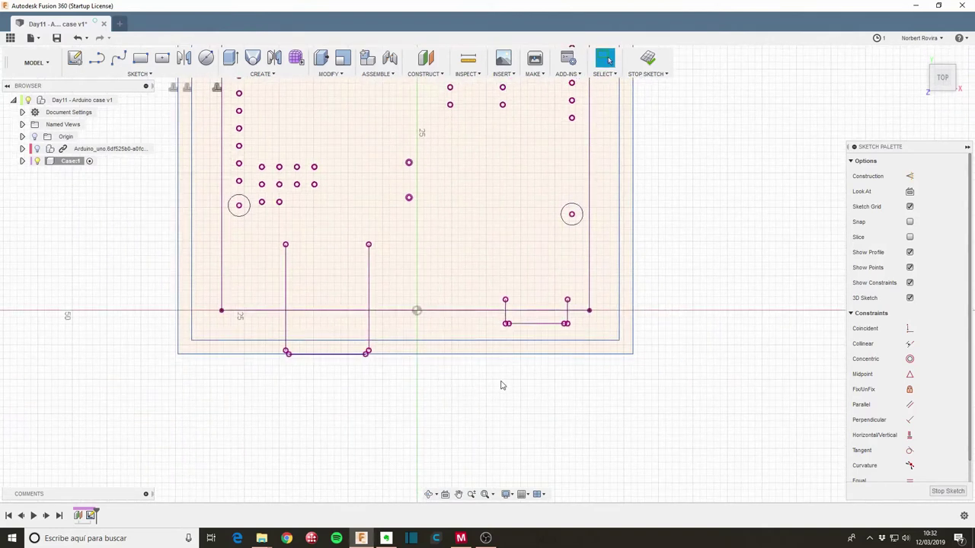
{"action": "left_click", "coordinate": [948, 490]}
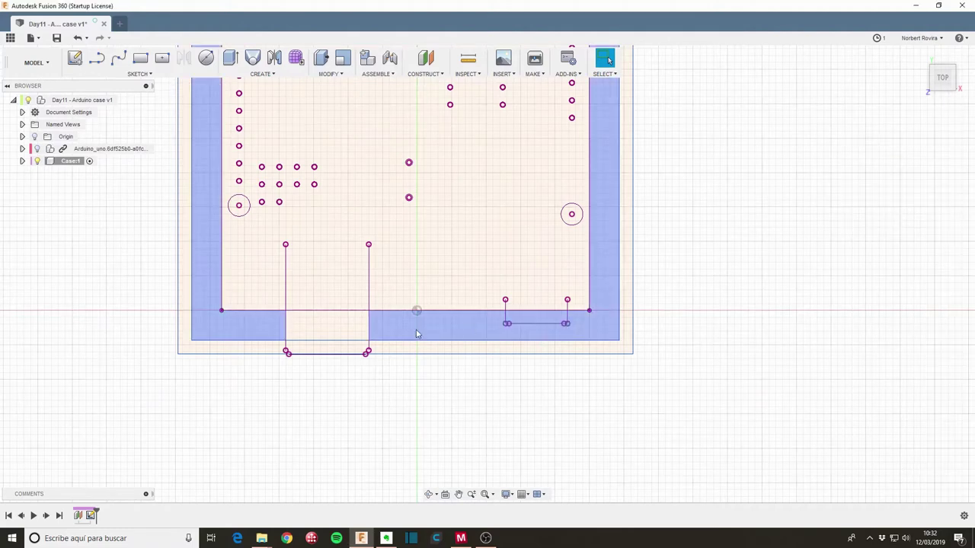
{"action": "left_click", "coordinate": [430, 494]}
{"action": "mouse_move", "coordinate": [432, 412]}
{"action": "left_mouse_down"}
{"action": "mouse_move", "coordinate": [432, 380]}
{"action": "mouse_move", "coordinate": [373, 335]}
{"action": "left_mouse_up"}
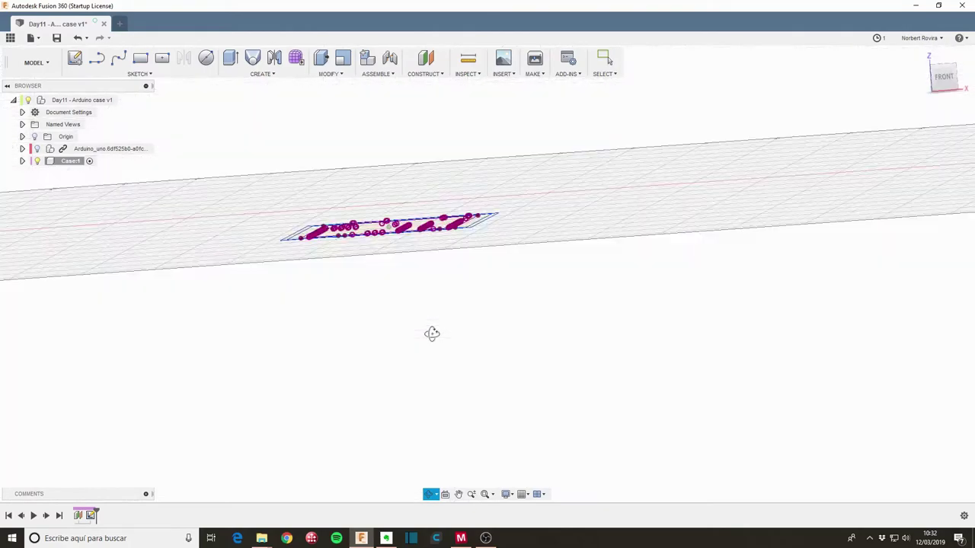
Step: Turn the Arduino_uno component back on and frame the board above the case outline sketch
{"action": "left_click", "coordinate": [36, 149]}
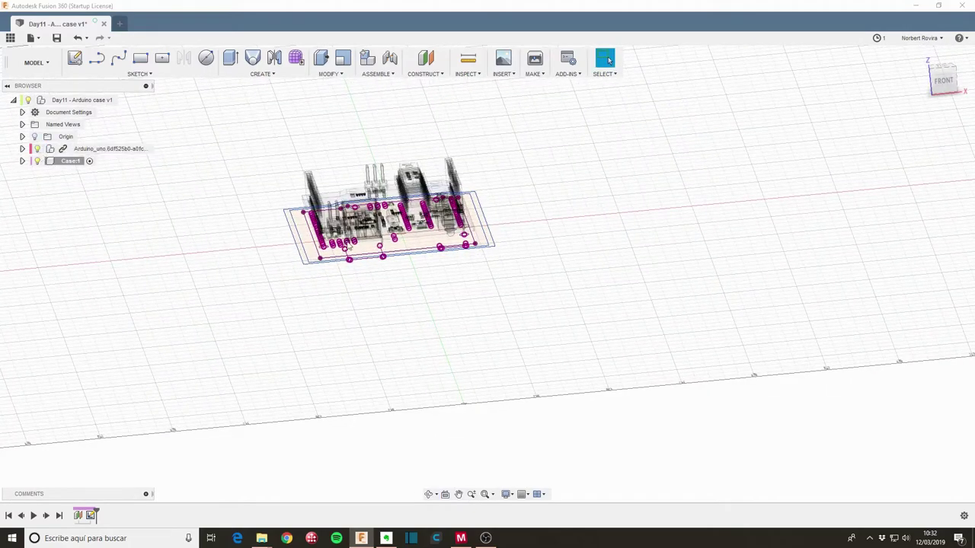
{"action": "mouse_move", "coordinate": [433, 311]}
{"action": "left_mouse_down"}
{"action": "mouse_move", "coordinate": [427, 289]}
{"action": "mouse_move", "coordinate": [420, 304]}
{"action": "left_mouse_up"}
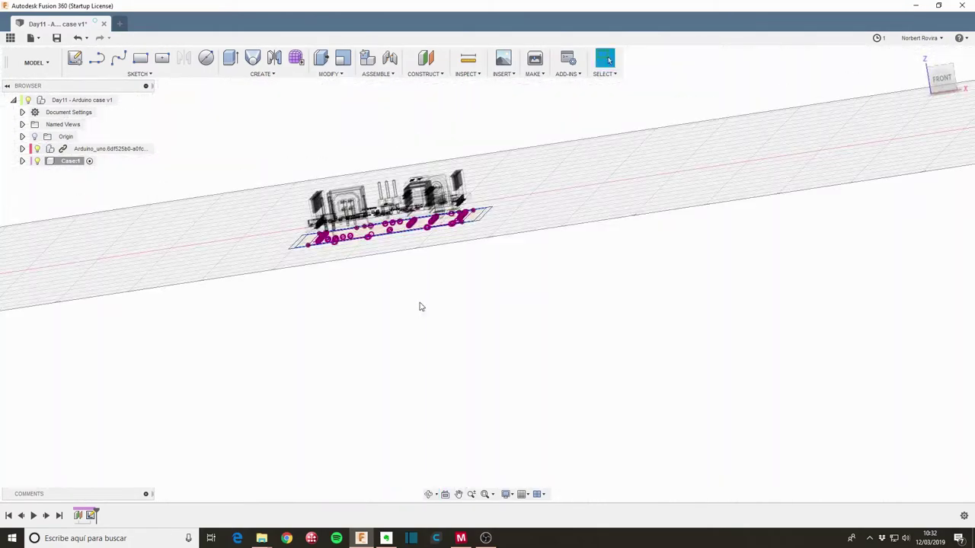
{"action": "middle_click_drag", "start_coordinate": [420, 305], "coordinate": [424, 332]}
{"action": "scroll", "coordinate": [424, 332], "scroll_direction": "up", "scroll_amount": 2}
{"action": "scroll", "coordinate": [424, 332], "scroll_direction": "up", "scroll_amount": 3}
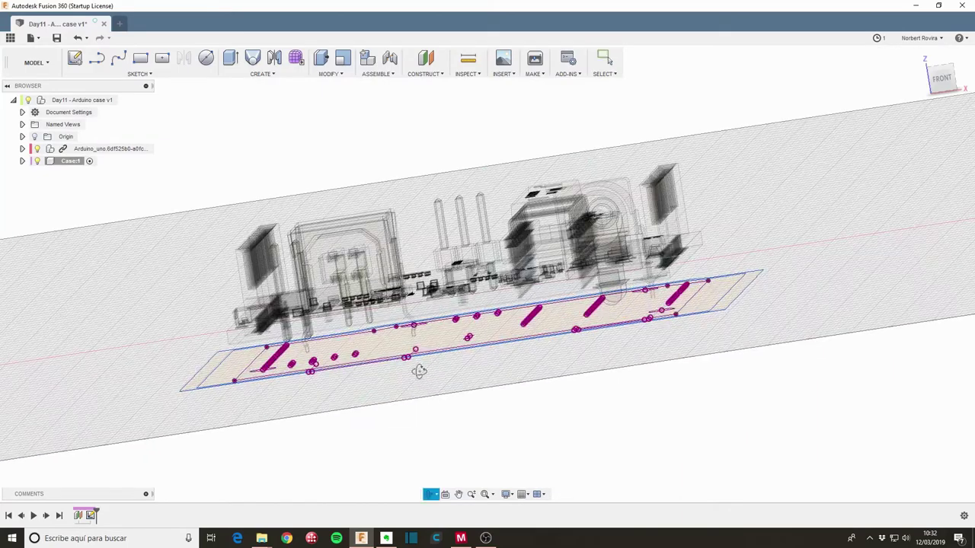
{"action": "mouse_move", "coordinate": [430, 380]}
{"action": "middle_mouse_down", "text": "shift"}
{"action": "mouse_move", "coordinate": [437, 364]}
{"action": "mouse_move", "coordinate": [277, 434]}
{"action": "middle_mouse_up", "text": "shift"}
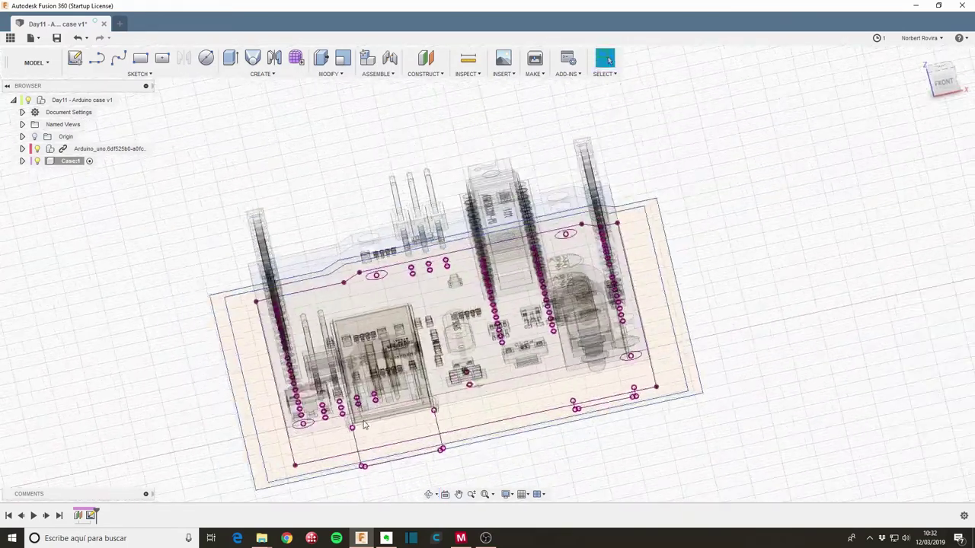
Step: Extrude the inner, outer-ring and front-notch profiles 2 mm downward as a new floor body
{"action": "left_click", "coordinate": [333, 449]}
{"action": "left_click", "coordinate": [265, 449]}
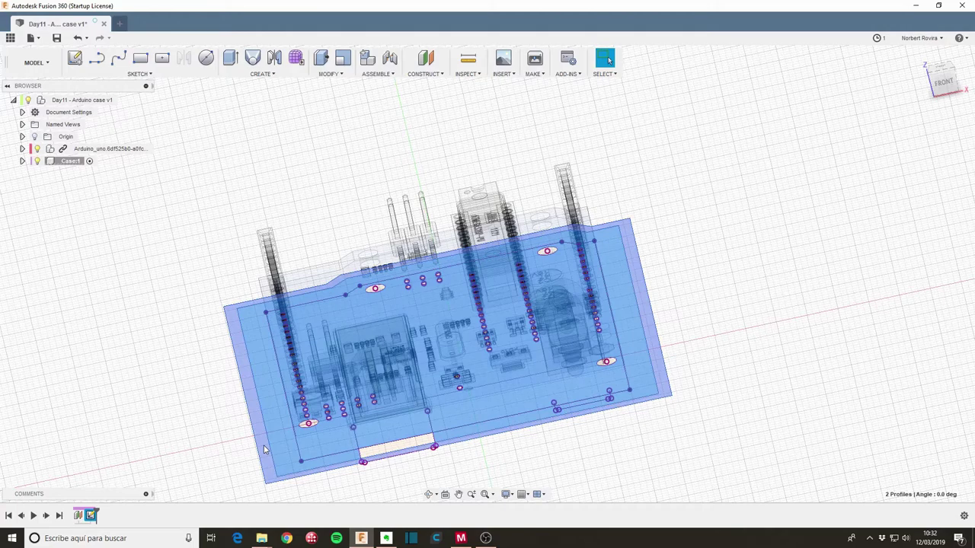
{"action": "left_click", "coordinate": [388, 452]}
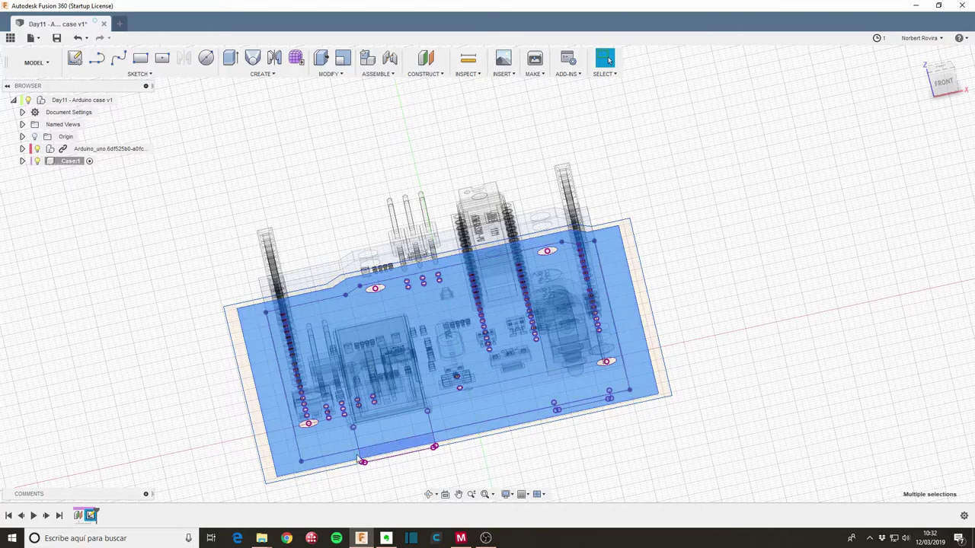
{"action": "key", "text": "e"}
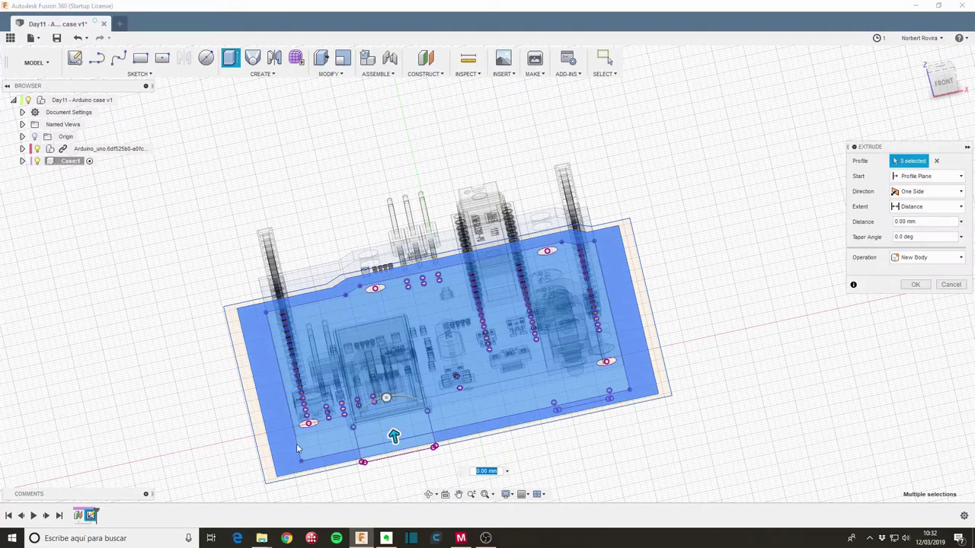
{"action": "type", "text": "2"}
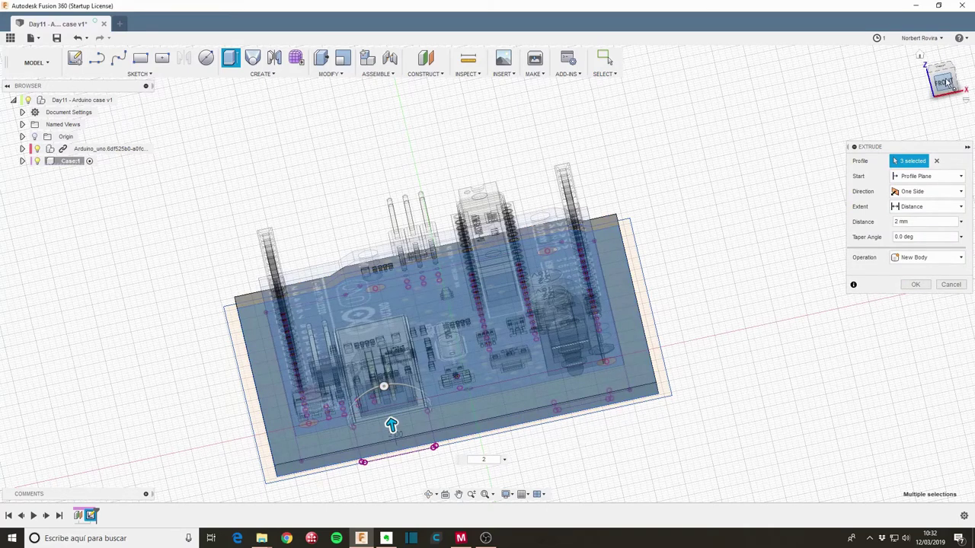
{"action": "left_click", "coordinate": [945, 82]}
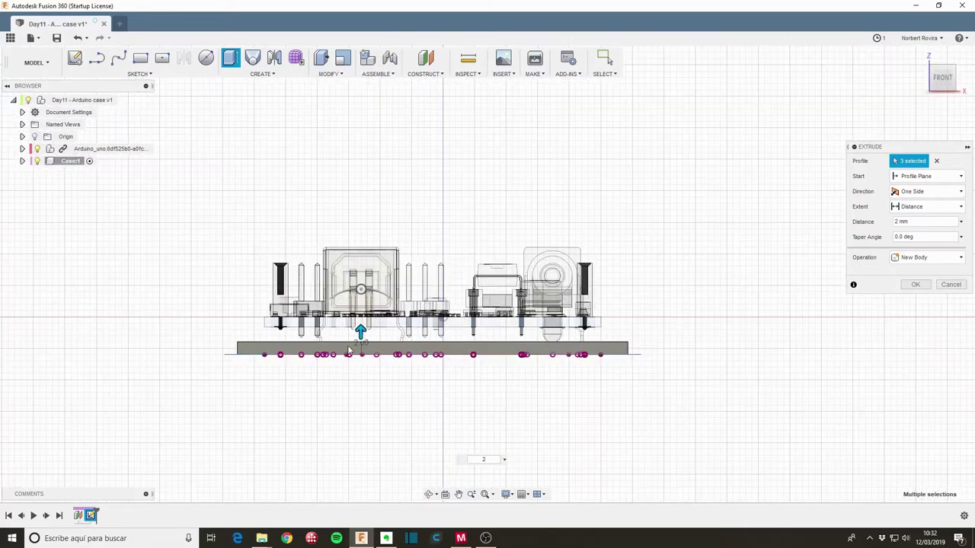
{"action": "scroll", "coordinate": [354, 338], "scroll_direction": "up", "scroll_amount": 4}
{"action": "mouse_move", "coordinate": [394, 326]}
{"action": "middle_mouse_down", "text": "shift"}
{"action": "mouse_move", "coordinate": [458, 330]}
{"action": "mouse_move", "coordinate": [390, 349]}
{"action": "middle_mouse_up", "text": "shift"}
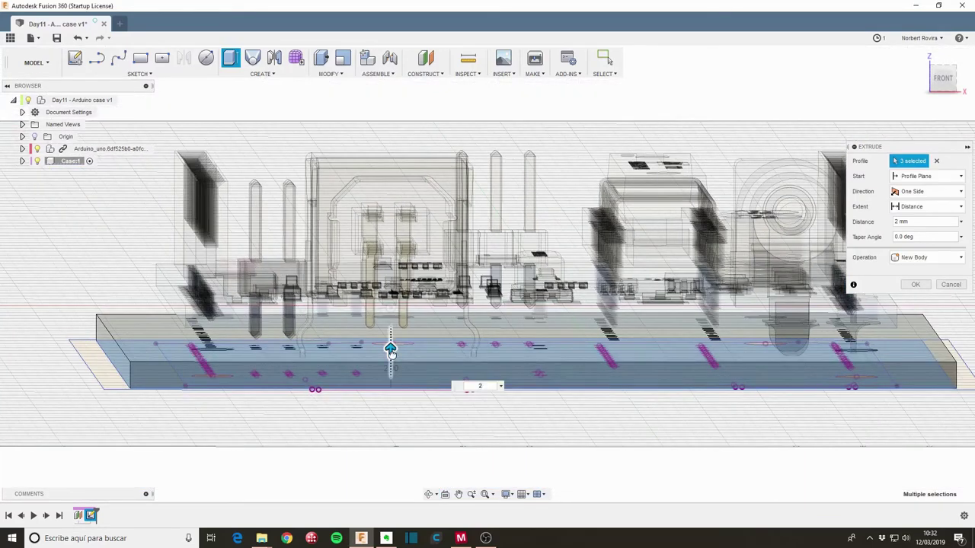
{"action": "left_click_drag", "start_coordinate": [390, 349], "coordinate": [391, 421]}
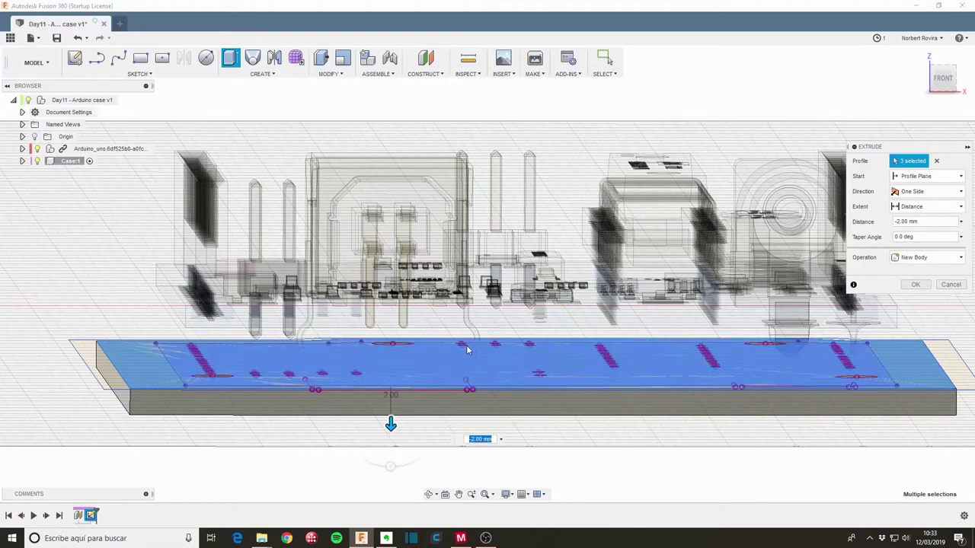
{"action": "left_click", "coordinate": [915, 284]}
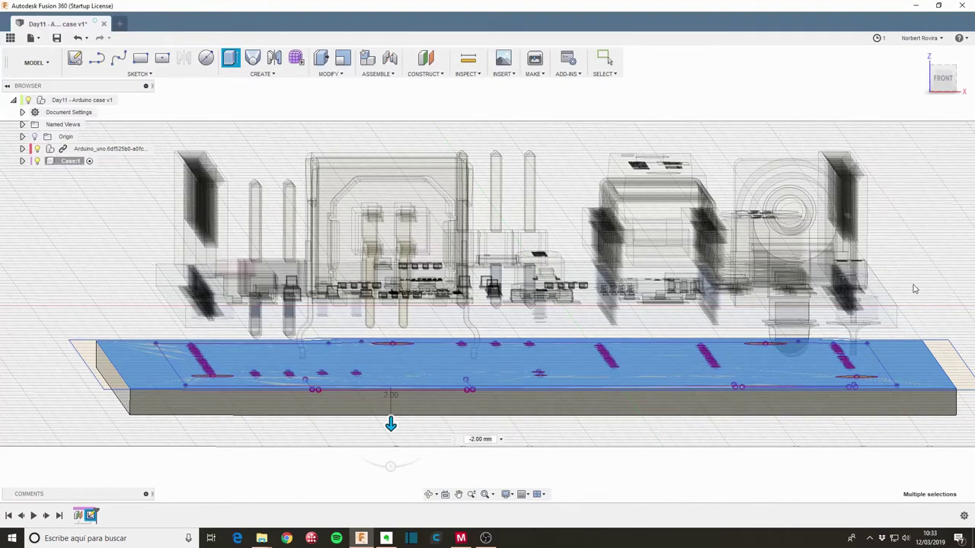
Step: Extrude the outer ring profile two-sided as a join, 2 mm down and 14 mm up
{"action": "left_click", "coordinate": [100, 372]}
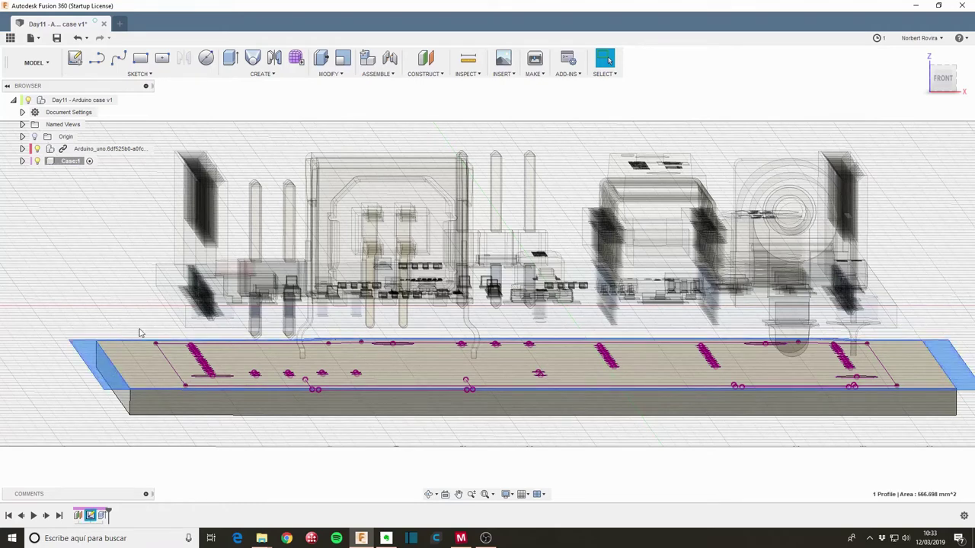
{"action": "key", "text": "e"}
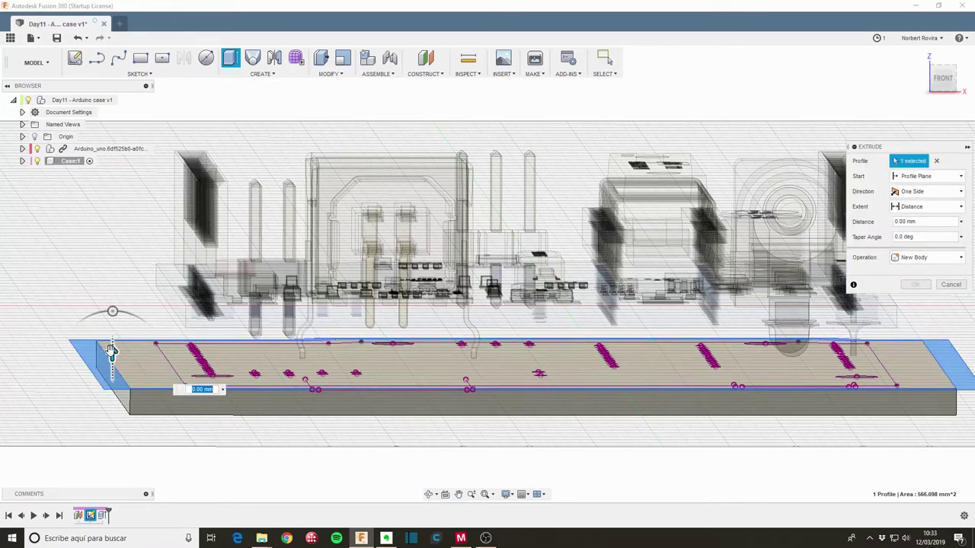
{"action": "left_click", "coordinate": [926, 191]}
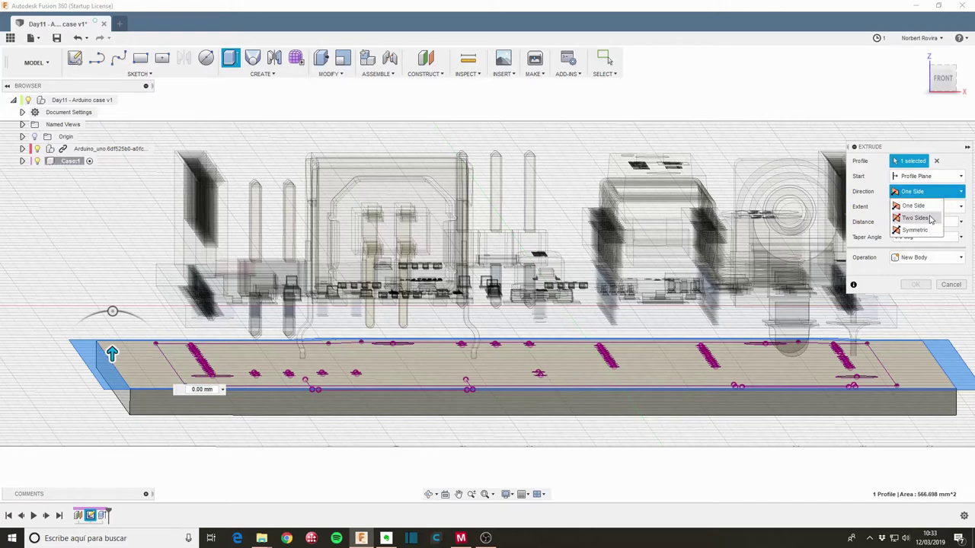
{"action": "left_click", "coordinate": [914, 212]}
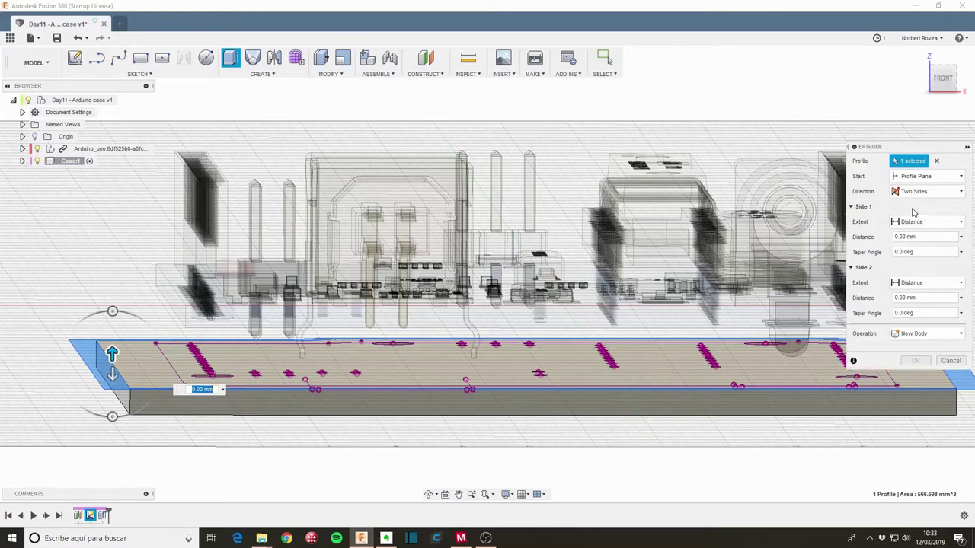
{"action": "left_click", "coordinate": [113, 374]}
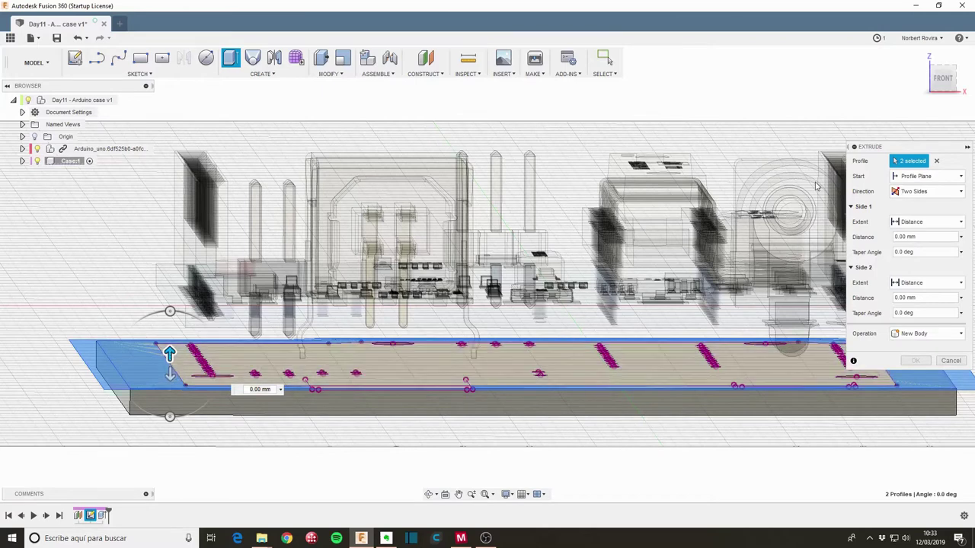
{"action": "left_click", "coordinate": [112, 374]}
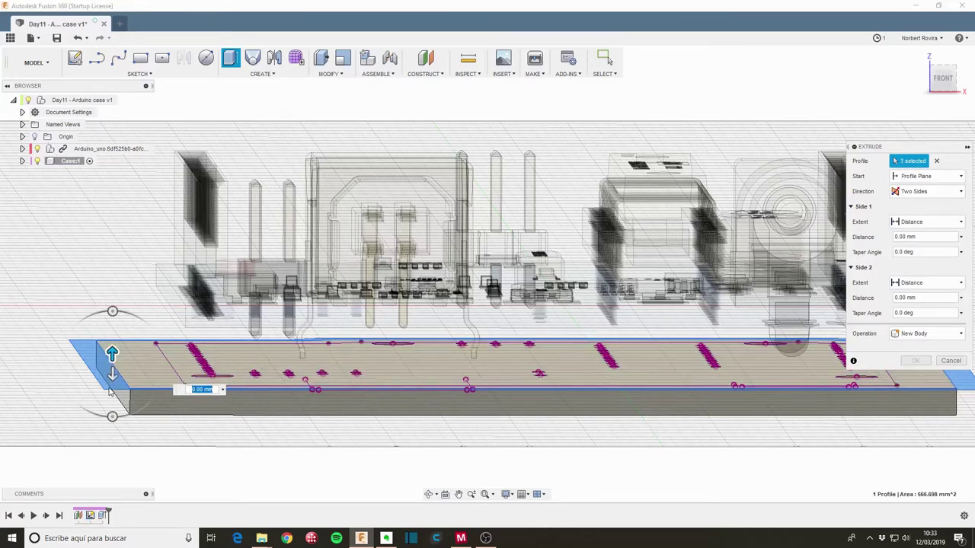
{"action": "left_click_drag", "start_coordinate": [112, 373], "coordinate": [112, 402]}
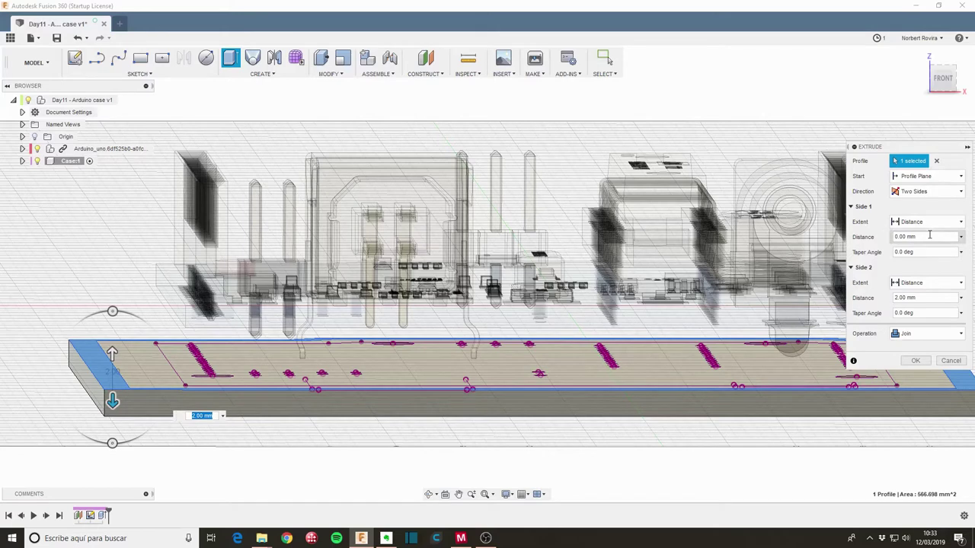
{"action": "key", "text": "Tab"}
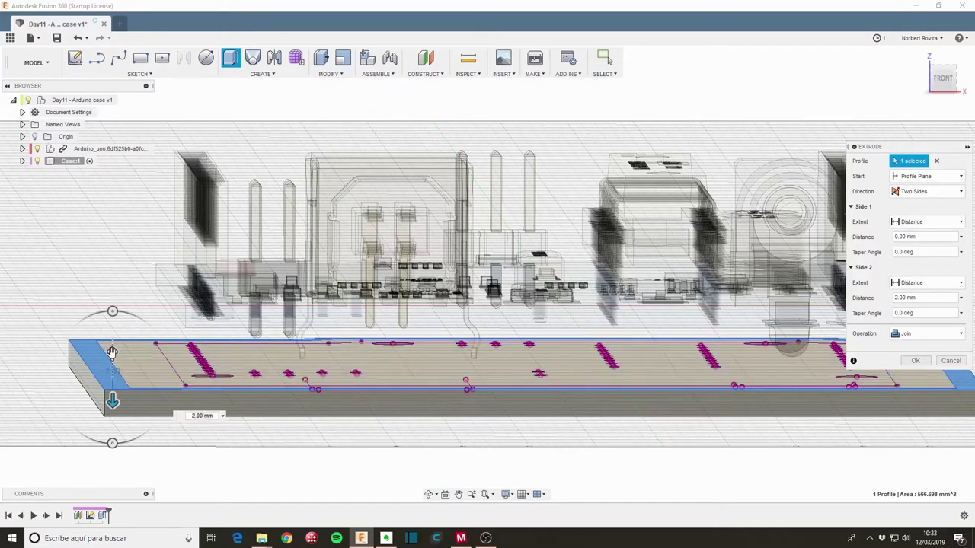
{"action": "left_click_drag", "start_coordinate": [107, 309], "coordinate": [117, 166]}
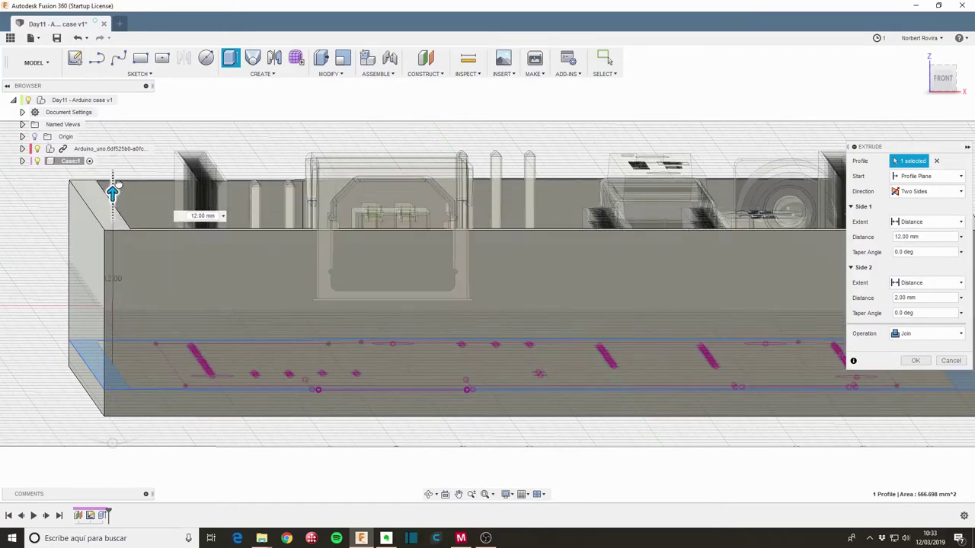
Step: Increase the wall extrusion's upper side to 17 mm, keeping 2 mm downward
{"action": "left_click", "coordinate": [943, 78]}
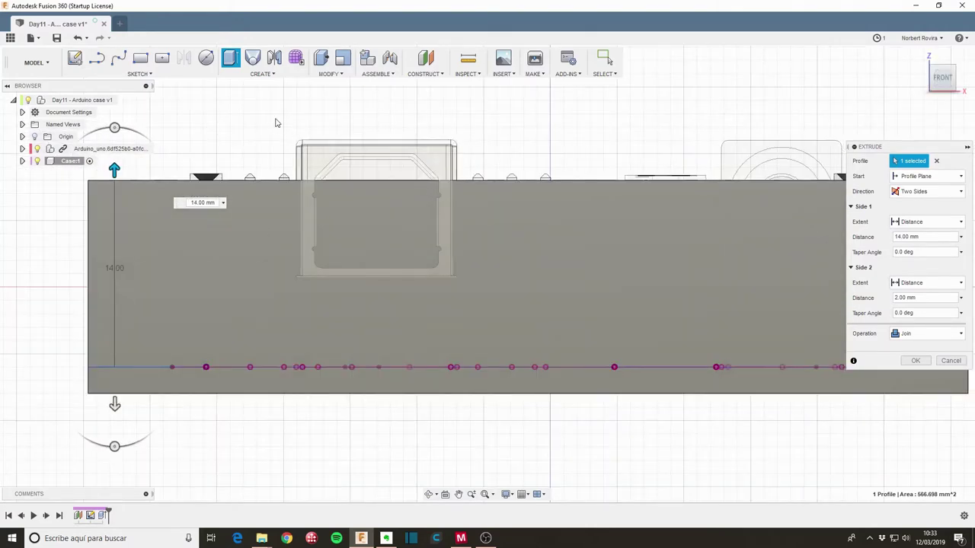
{"action": "middle_click_drag", "start_coordinate": [277, 123], "coordinate": [291, 189]}
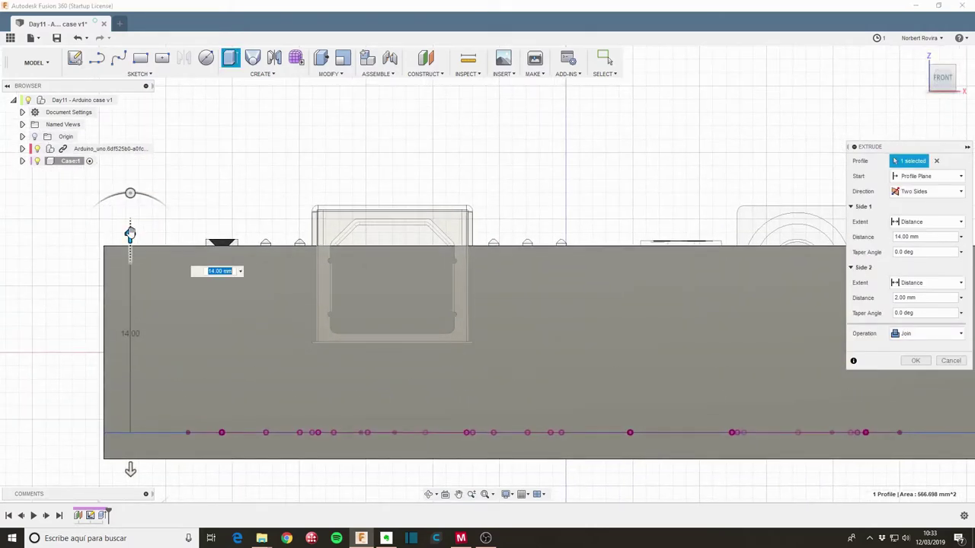
{"action": "left_click_drag", "start_coordinate": [130, 233], "coordinate": [134, 194]}
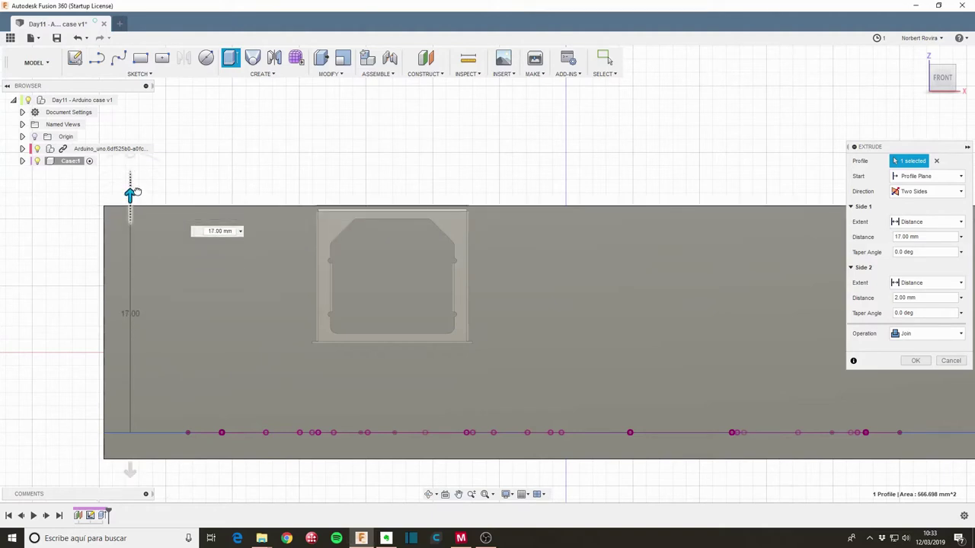
{"action": "mouse_move", "coordinate": [347, 157]}
{"action": "middle_mouse_down", "text": "shift"}
{"action": "mouse_move", "coordinate": [347, 172]}
{"action": "mouse_move", "coordinate": [343, 163]}
{"action": "middle_mouse_up", "text": "shift"}
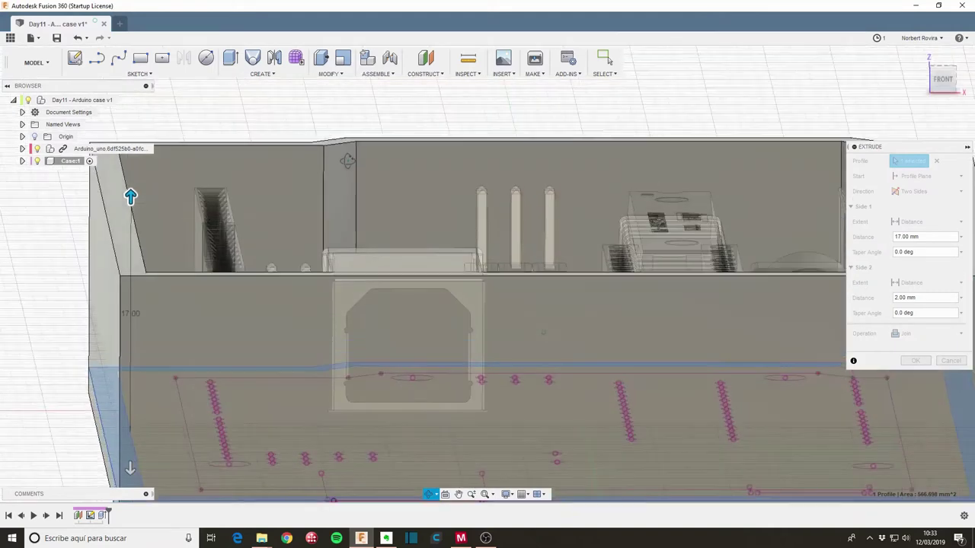
{"action": "scroll", "coordinate": [347, 231], "scroll_direction": "up", "scroll_amount": 2}
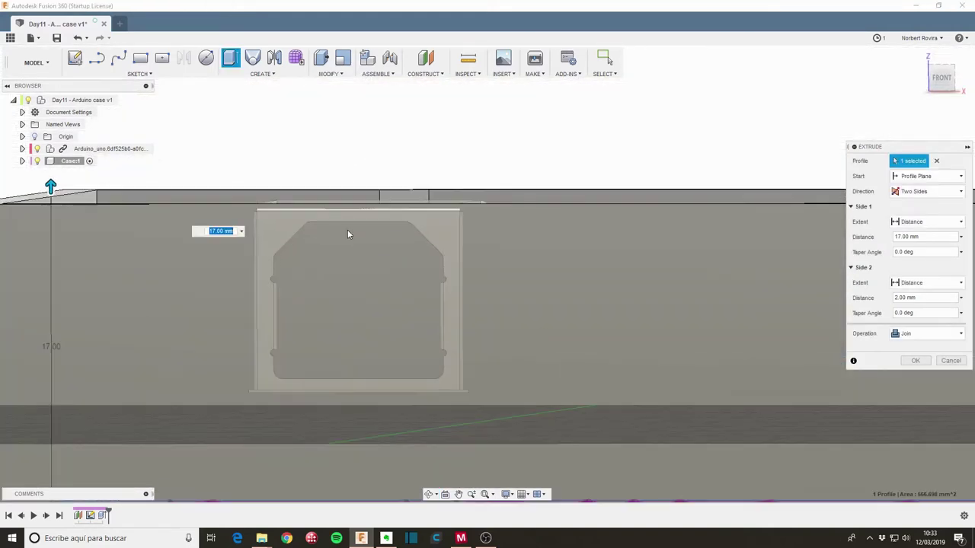
{"action": "mouse_move", "coordinate": [378, 161]}
{"action": "middle_mouse_down", "text": "shift"}
{"action": "mouse_move", "coordinate": [389, 178]}
{"action": "mouse_move", "coordinate": [408, 177]}
{"action": "middle_mouse_up", "text": "shift"}
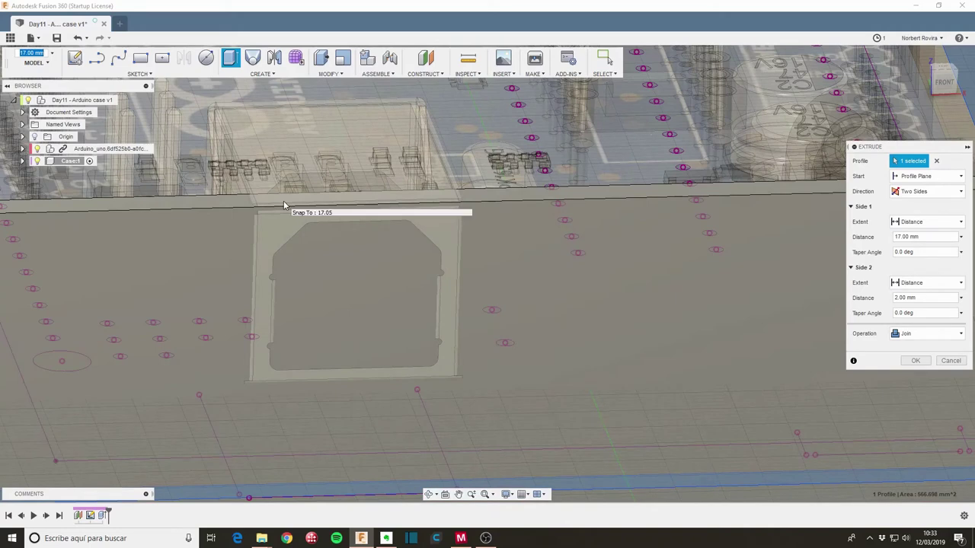
{"action": "left_click", "coordinate": [958, 222]}
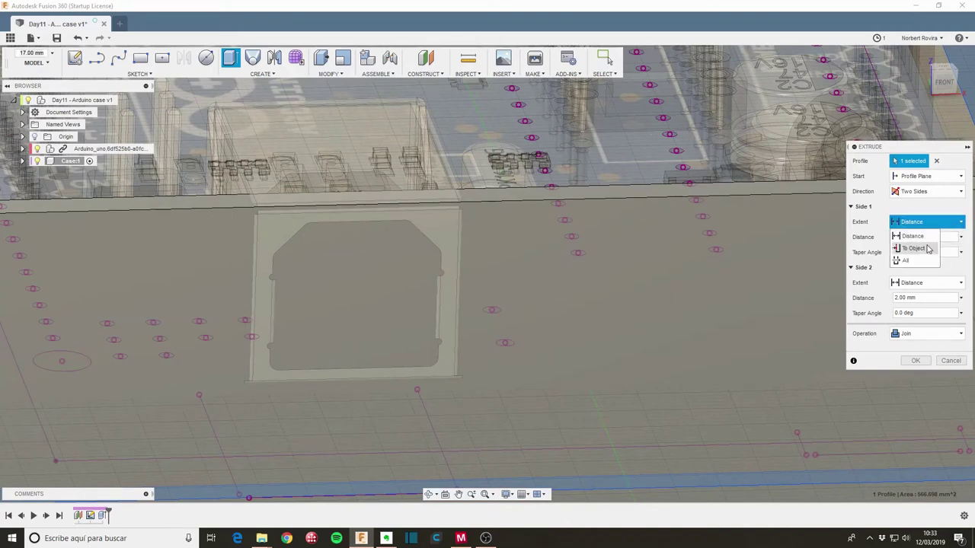
Step: Try extending side one To Object, picking the case body as the target
{"action": "left_click", "coordinate": [925, 248]}
{"action": "left_click", "coordinate": [262, 221]}
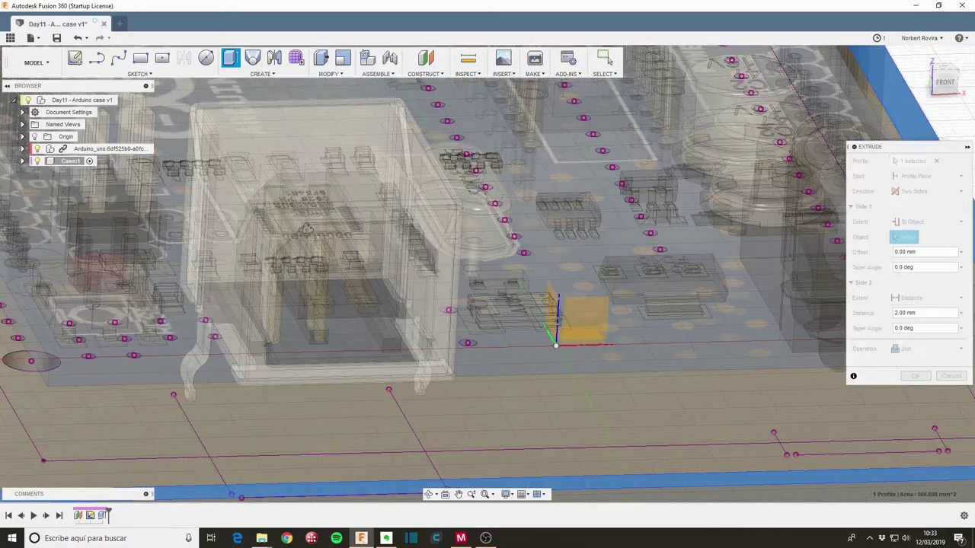
{"action": "middle_click_drag", "start_coordinate": [262, 221], "coordinate": [304, 183], "text": "shift"}
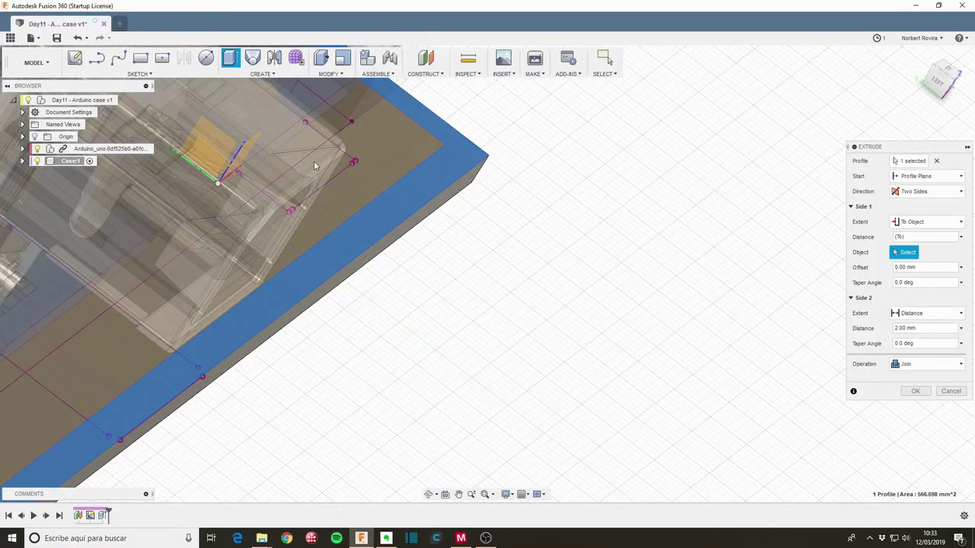
{"action": "left_click", "coordinate": [313, 162]}
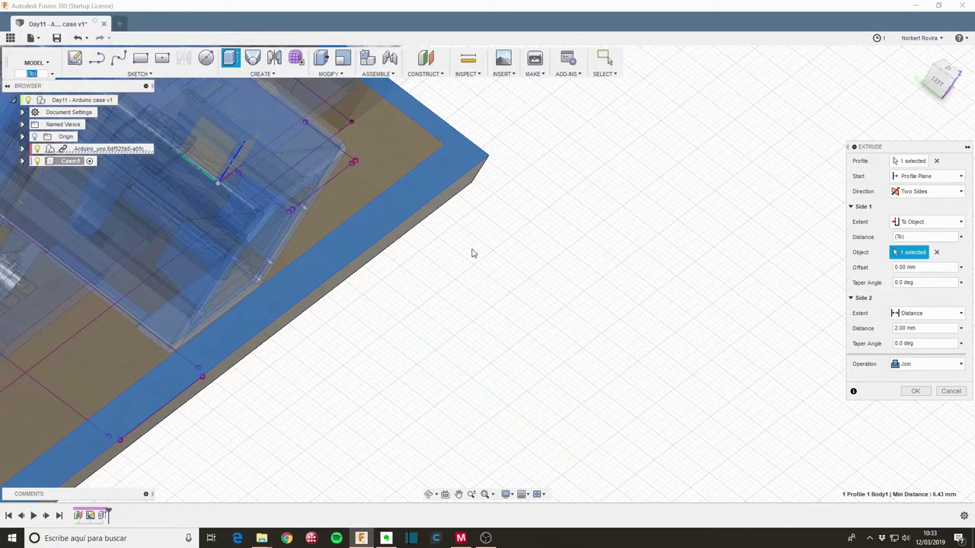
{"action": "mouse_move", "coordinate": [498, 317]}
{"action": "middle_mouse_down", "text": "shift"}
{"action": "mouse_move", "coordinate": [449, 293]}
{"action": "mouse_move", "coordinate": [584, 343]}
{"action": "middle_mouse_up", "text": "shift"}
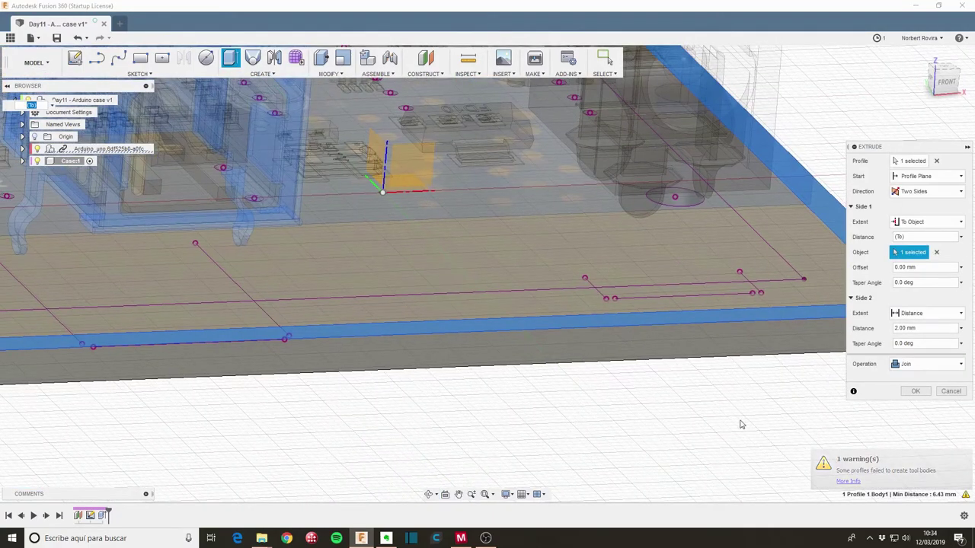
{"action": "scroll", "coordinate": [226, 208], "scroll_direction": "down", "scroll_amount": 3}
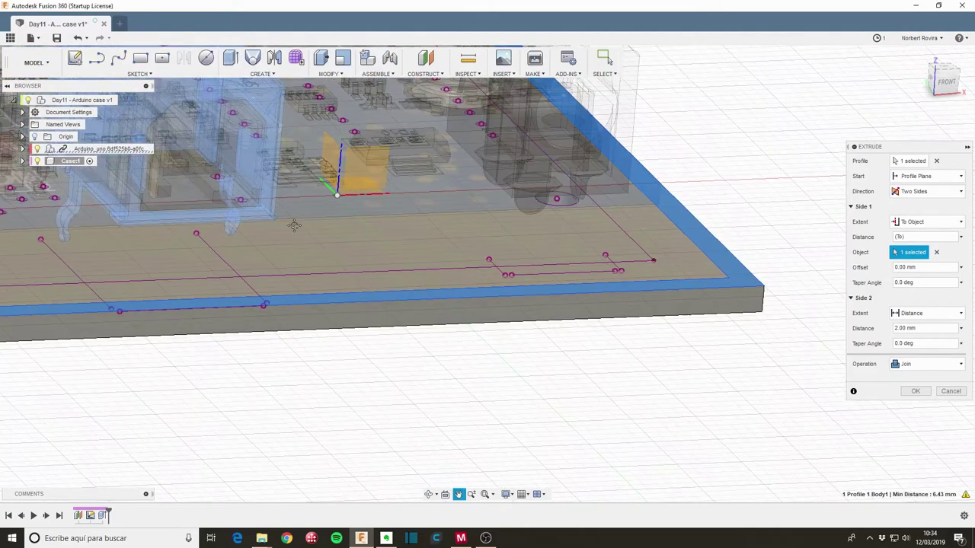
{"action": "mouse_move", "coordinate": [335, 271]}
{"action": "middle_mouse_down", "text": "shift"}
{"action": "mouse_move", "coordinate": [374, 331]}
{"action": "mouse_move", "coordinate": [372, 249]}
{"action": "middle_mouse_up", "text": "shift"}
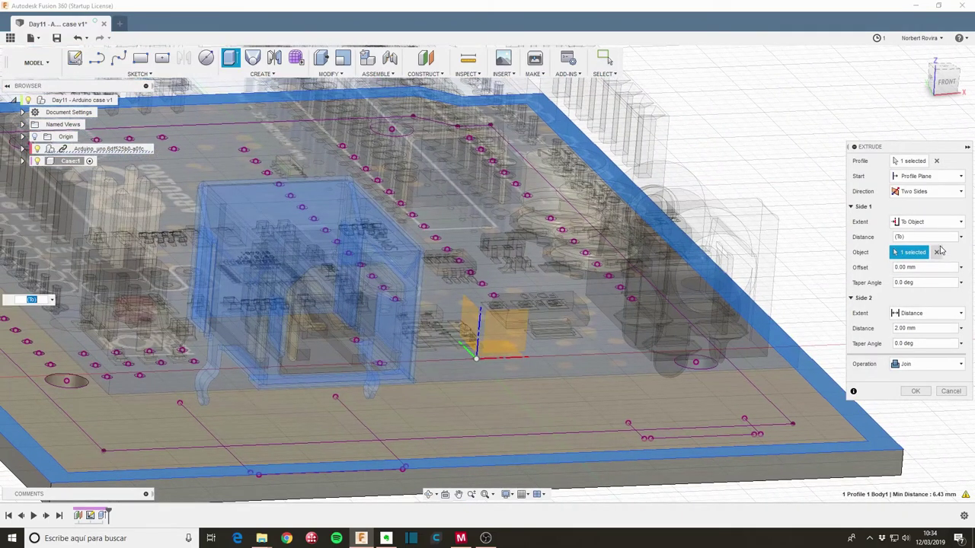
Step: Return side one to Distance at 17 mm and commit the wall extrusion
{"action": "left_click", "coordinate": [960, 221]}
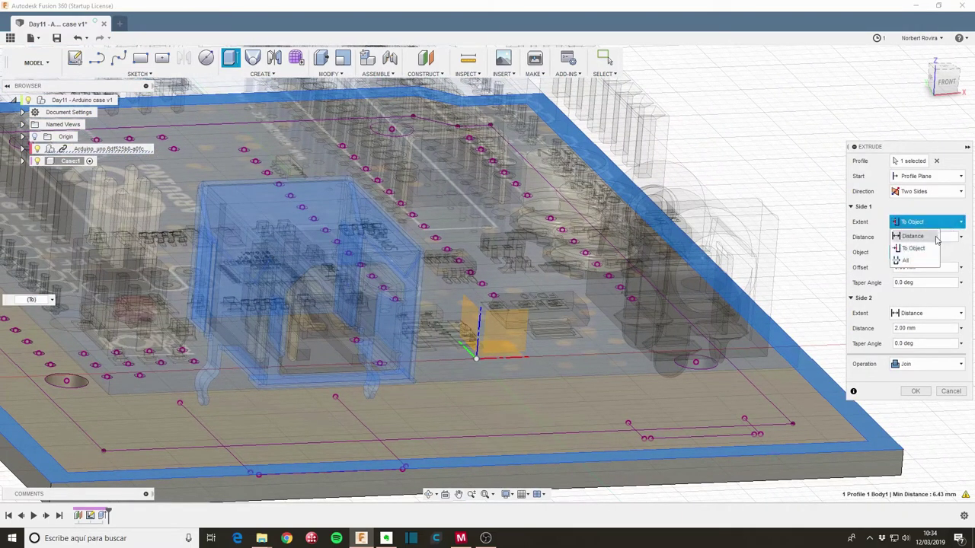
{"action": "left_click", "coordinate": [914, 237]}
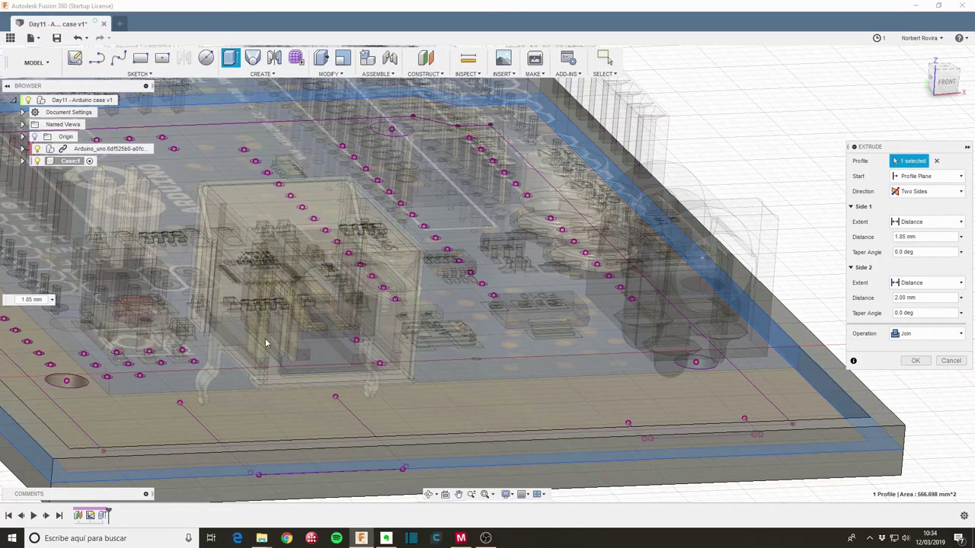
{"action": "key", "text": "F6"}
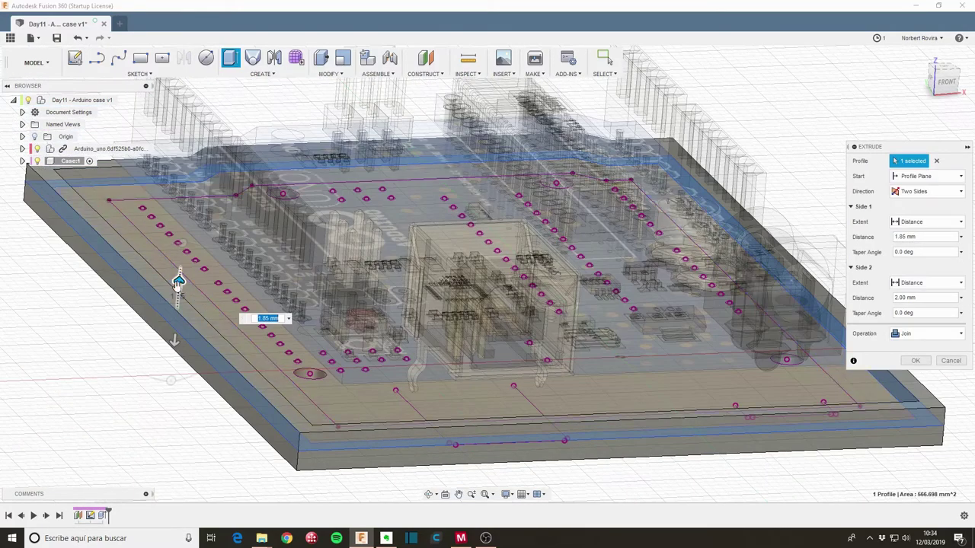
{"action": "mouse_move", "coordinate": [177, 282]}
{"action": "left_mouse_down"}
{"action": "mouse_move", "coordinate": [185, 191]}
{"action": "mouse_move", "coordinate": [217, 143]}
{"action": "left_mouse_up"}
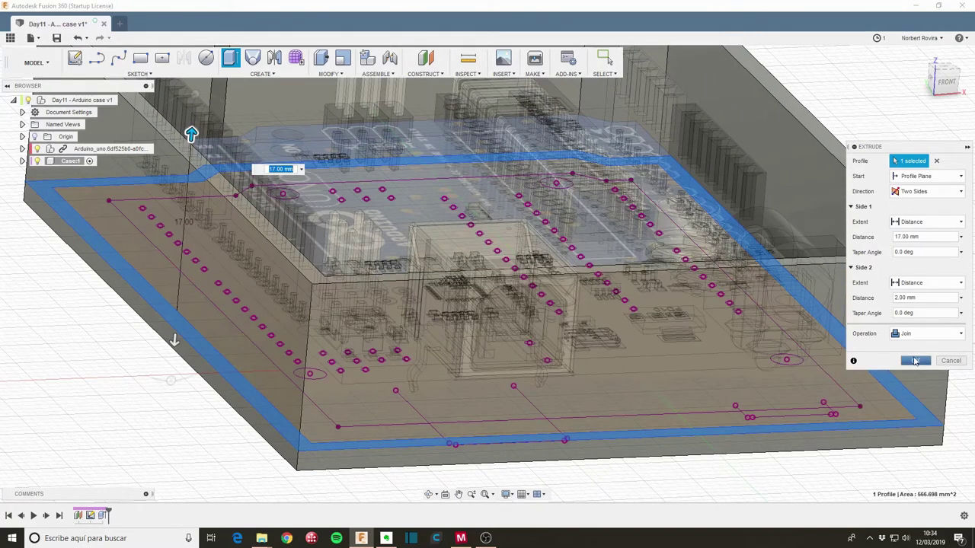
{"action": "left_click", "coordinate": [917, 362]}
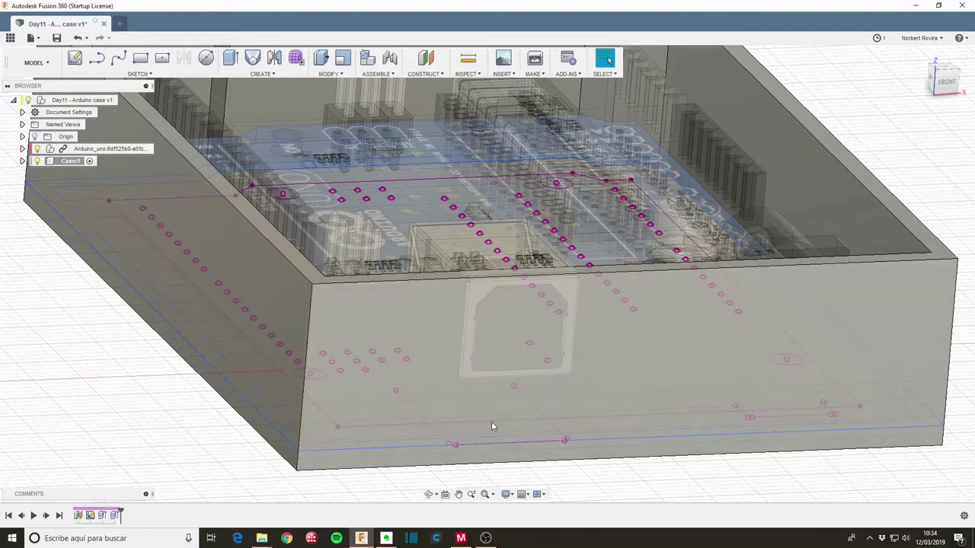
Step: Orbit to look down on the board inside the case, starting and cancelling an Extrude
{"action": "middle_click_drag", "start_coordinate": [491, 426], "coordinate": [616, 371], "text": "shift"}
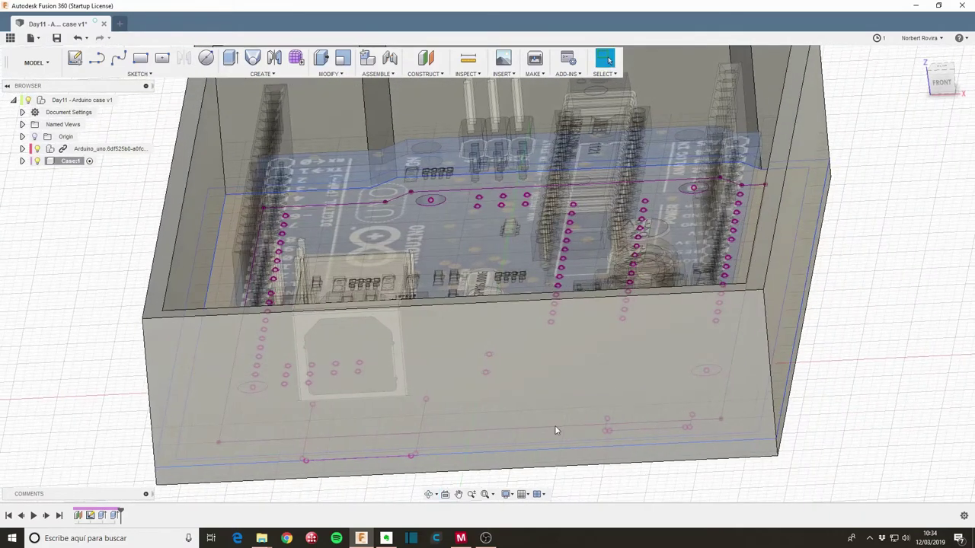
{"action": "scroll", "coordinate": [495, 389], "scroll_direction": "down", "scroll_amount": 3}
{"action": "mouse_move", "coordinate": [476, 388]}
{"action": "middle_mouse_down", "text": "shift"}
{"action": "mouse_move", "coordinate": [439, 360]}
{"action": "mouse_move", "coordinate": [449, 427]}
{"action": "mouse_move", "coordinate": [440, 457]}
{"action": "middle_mouse_up", "text": "shift"}
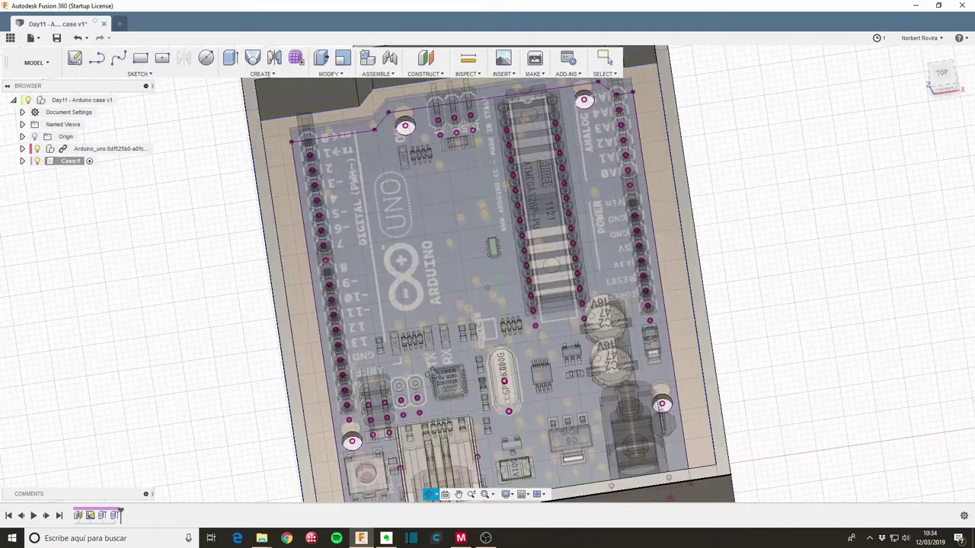
{"action": "middle_click_drag", "start_coordinate": [428, 378], "coordinate": [350, 428], "text": "shift"}
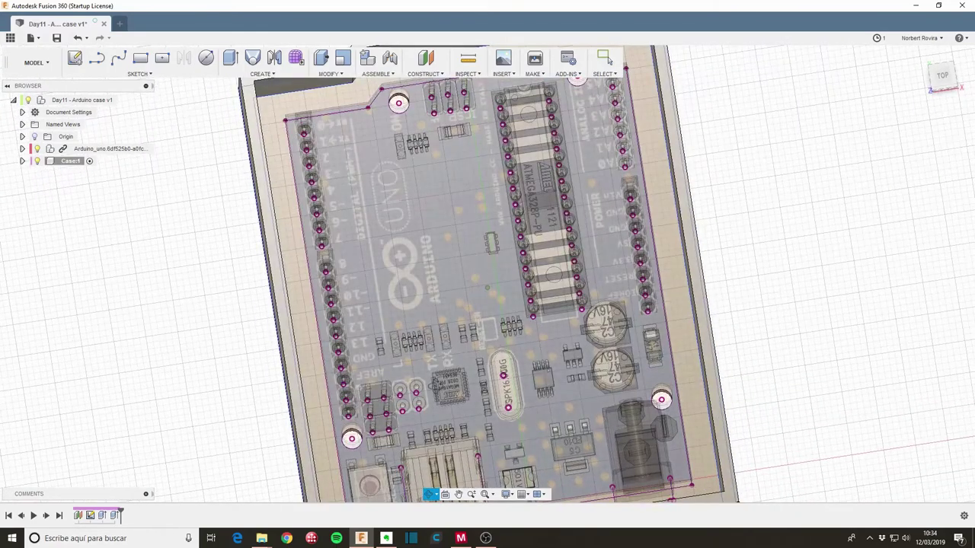
{"action": "key", "text": "Escape"}
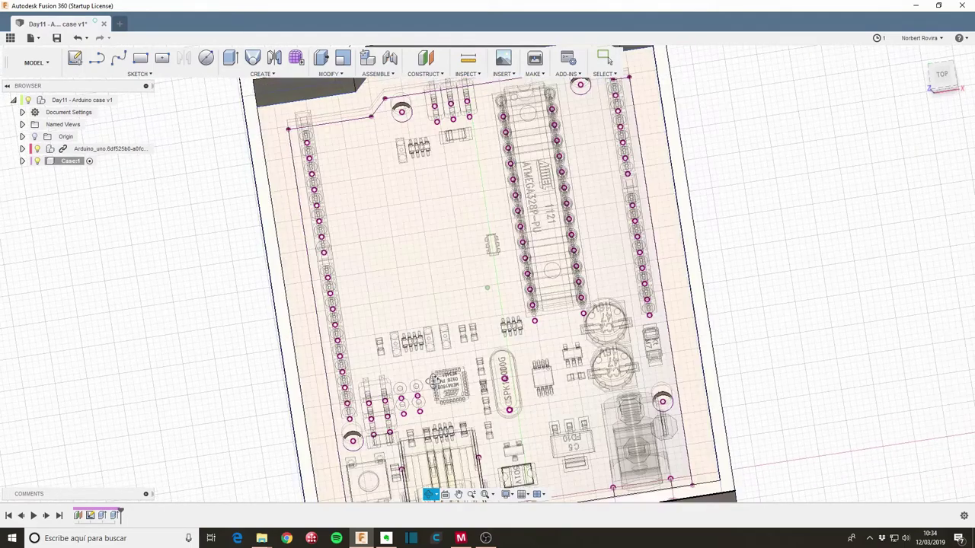
{"action": "key", "text": "e"}
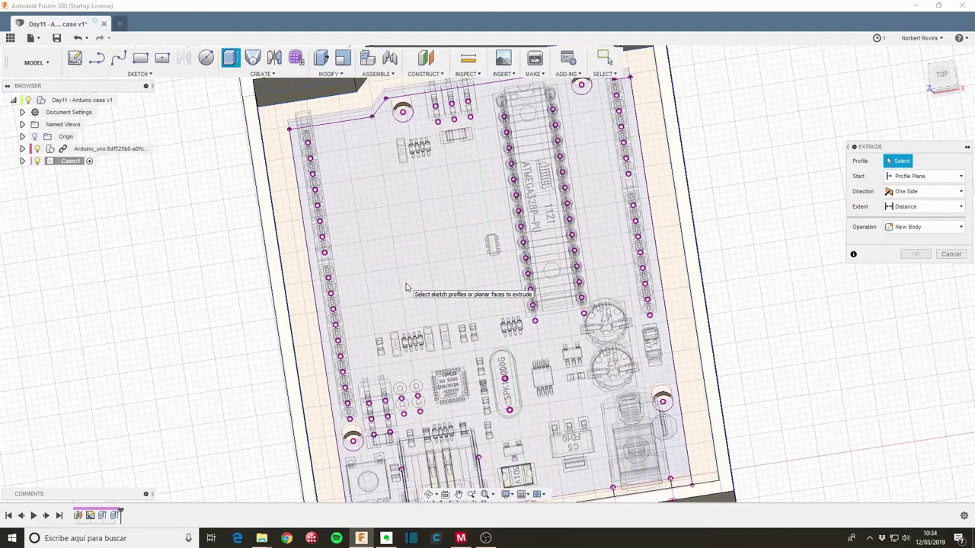
{"action": "left_click", "coordinate": [954, 256]}
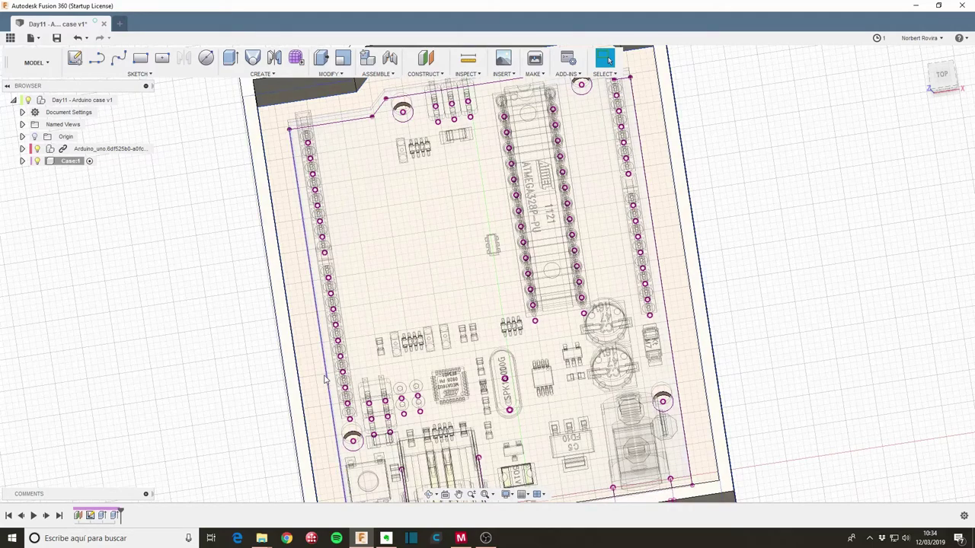
{"action": "middle_click_drag", "start_coordinate": [426, 135], "coordinate": [428, 137], "text": "shift"}
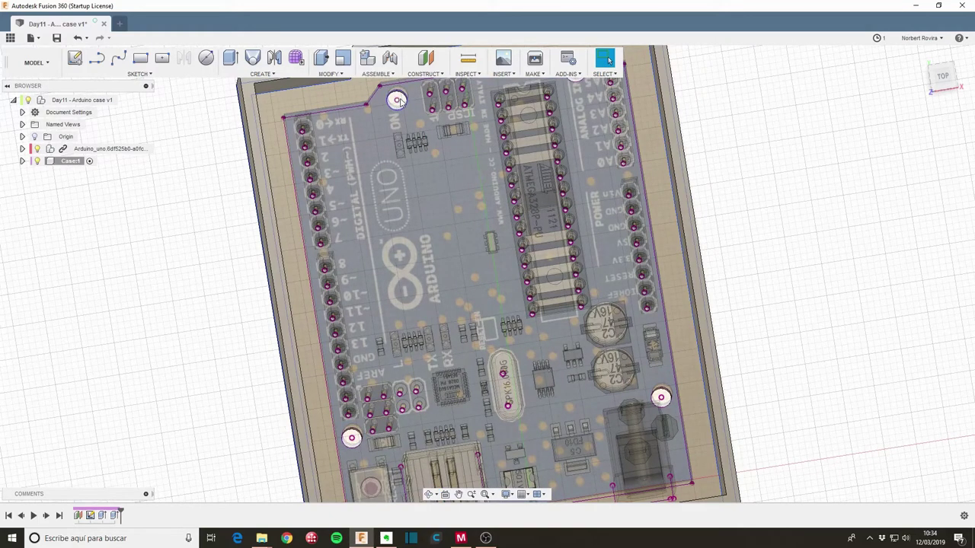
Step: Reopen Sketch1 and offset a ring around the lower-left mounting hole
{"action": "double_click", "coordinate": [90, 516]}
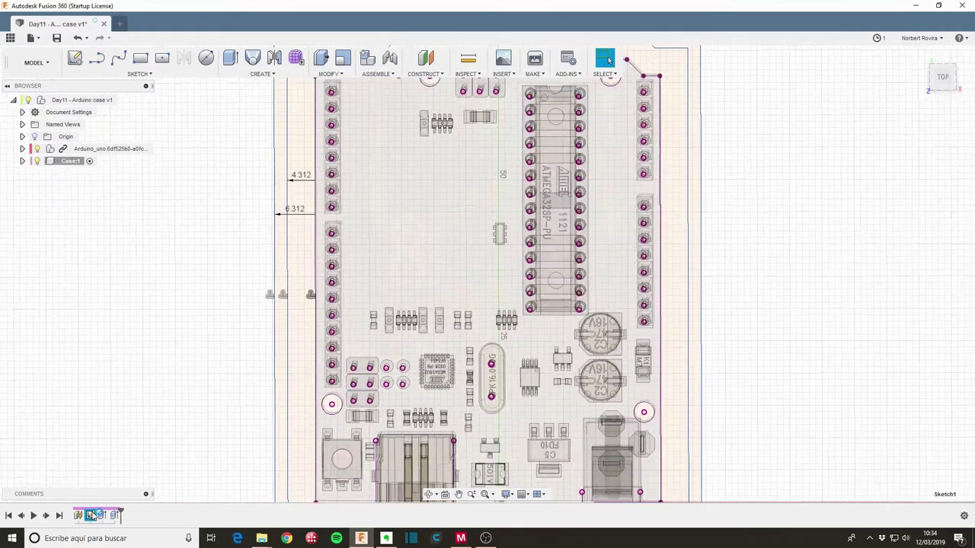
{"action": "scroll", "coordinate": [333, 371], "scroll_direction": "up", "scroll_amount": 2}
{"action": "scroll", "coordinate": [333, 370], "scroll_direction": "up", "scroll_amount": 2}
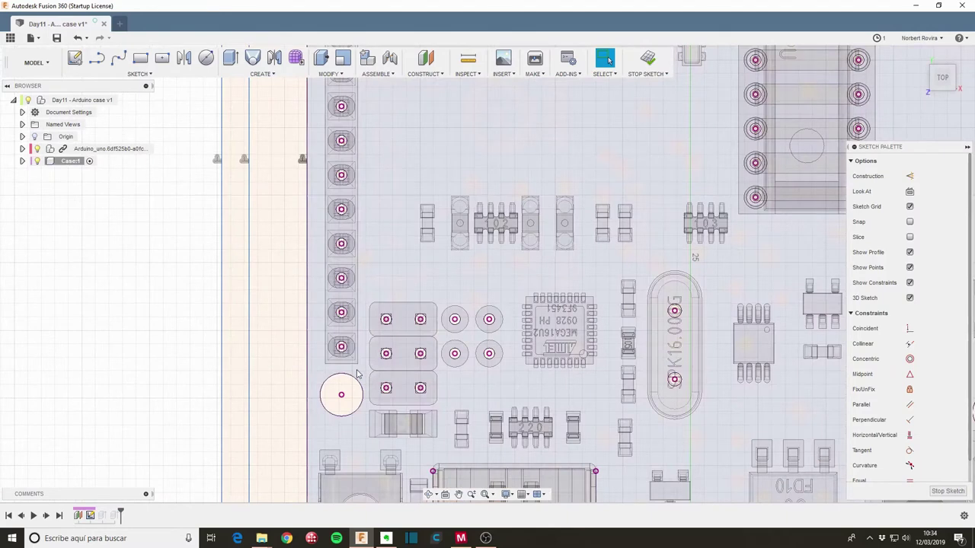
{"action": "key", "text": "o"}
{"action": "left_click", "coordinate": [359, 383]}
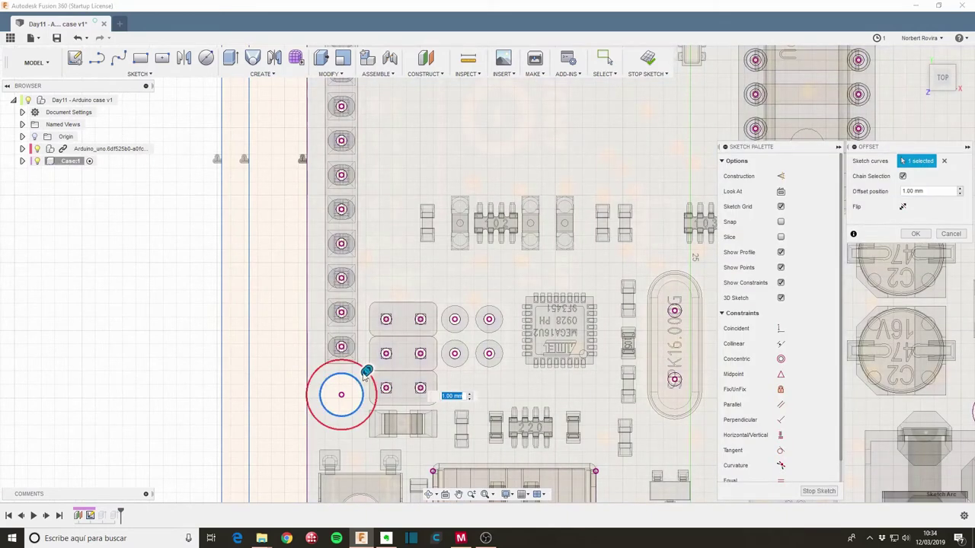
{"action": "left_click_drag", "start_coordinate": [366, 373], "coordinate": [355, 384]}
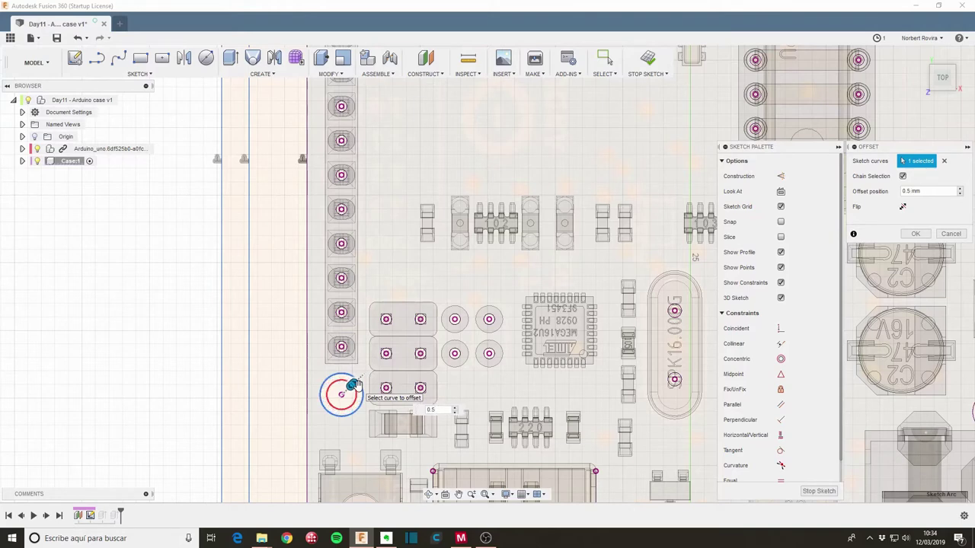
{"action": "left_click", "coordinate": [606, 58]}
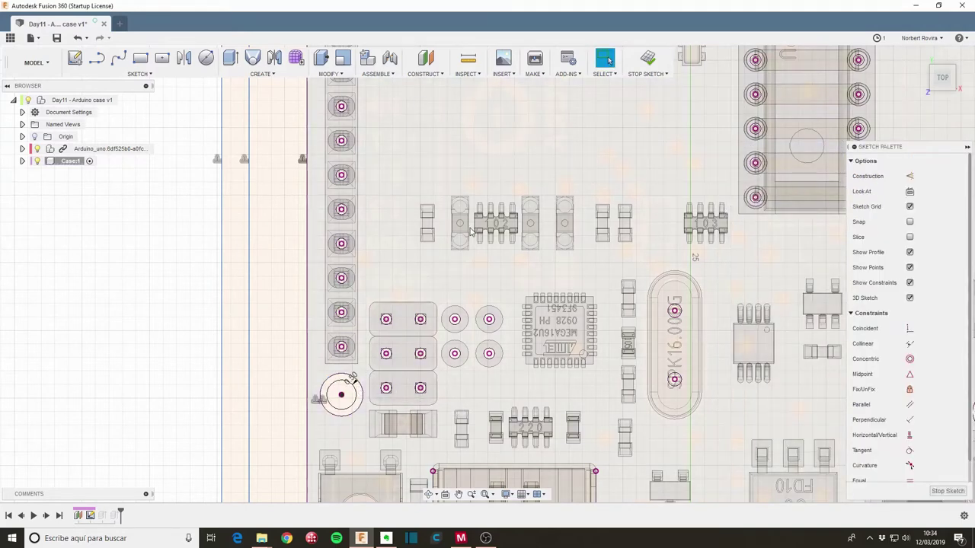
Step: Offset rings around the upper-left and upper-right mounting holes
{"action": "scroll", "coordinate": [484, 242], "scroll_direction": "down", "scroll_amount": 3}
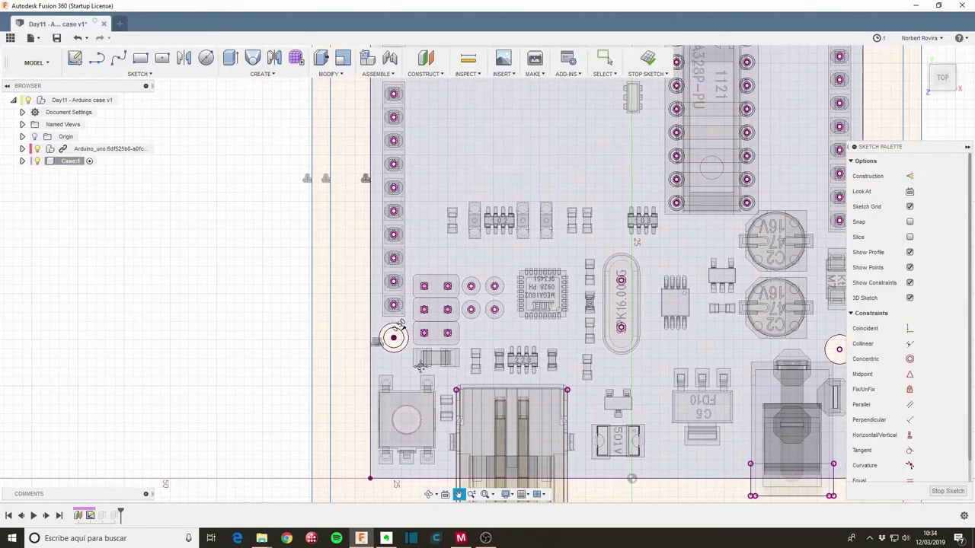
{"action": "scroll", "coordinate": [472, 229], "scroll_direction": "up", "scroll_amount": 2}
{"action": "middle_click_drag", "start_coordinate": [472, 230], "coordinate": [446, 346]}
{"action": "key", "text": "o"}
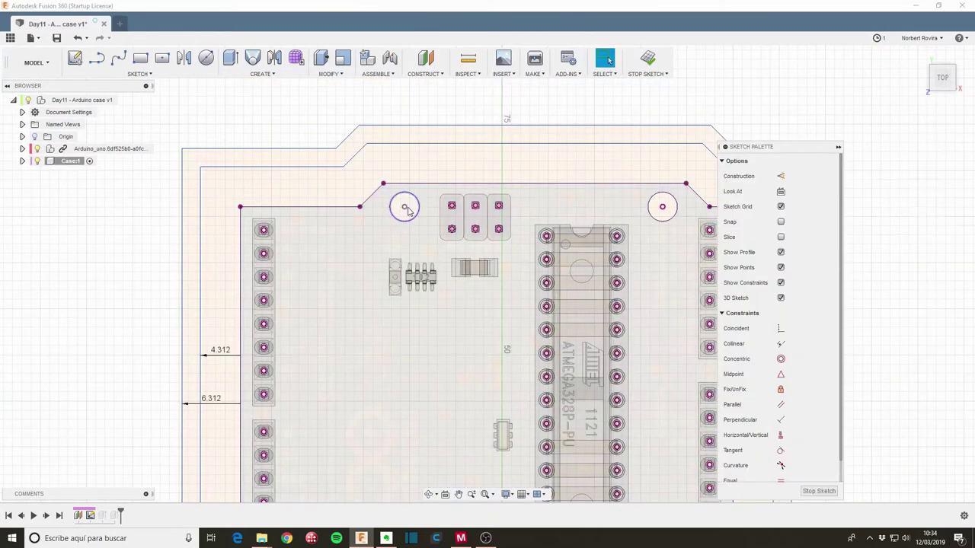
{"action": "left_click", "coordinate": [417, 195]}
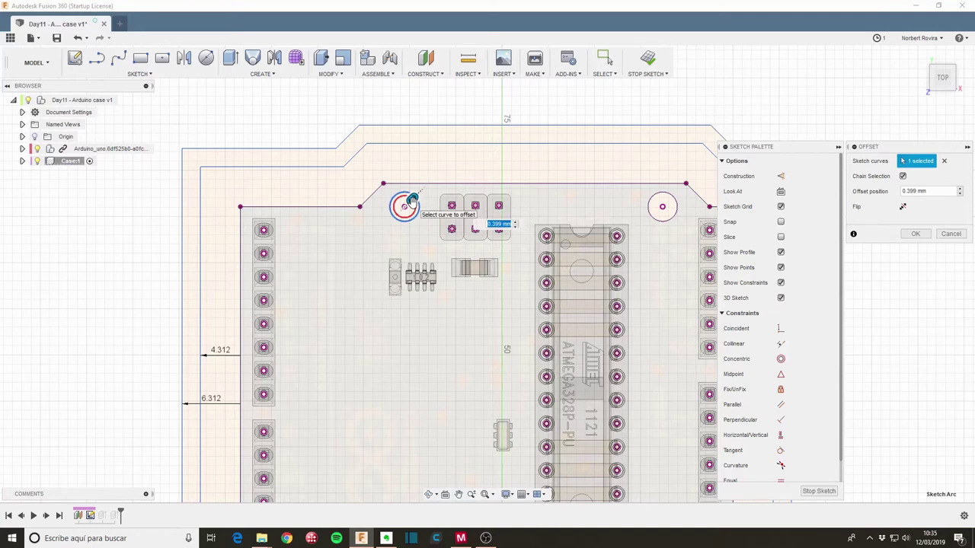
{"action": "left_click", "coordinate": [411, 200]}
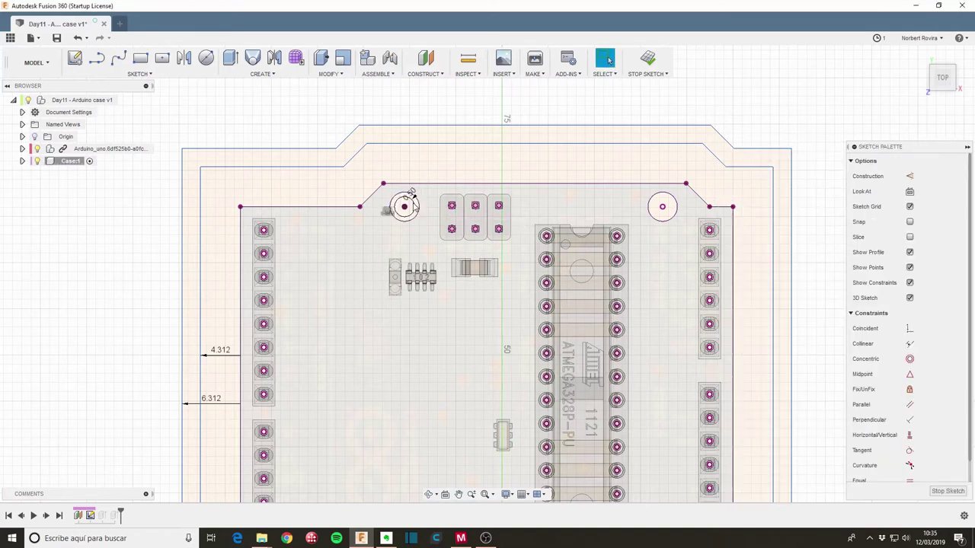
{"action": "key", "text": "o"}
{"action": "left_click", "coordinate": [670, 196]}
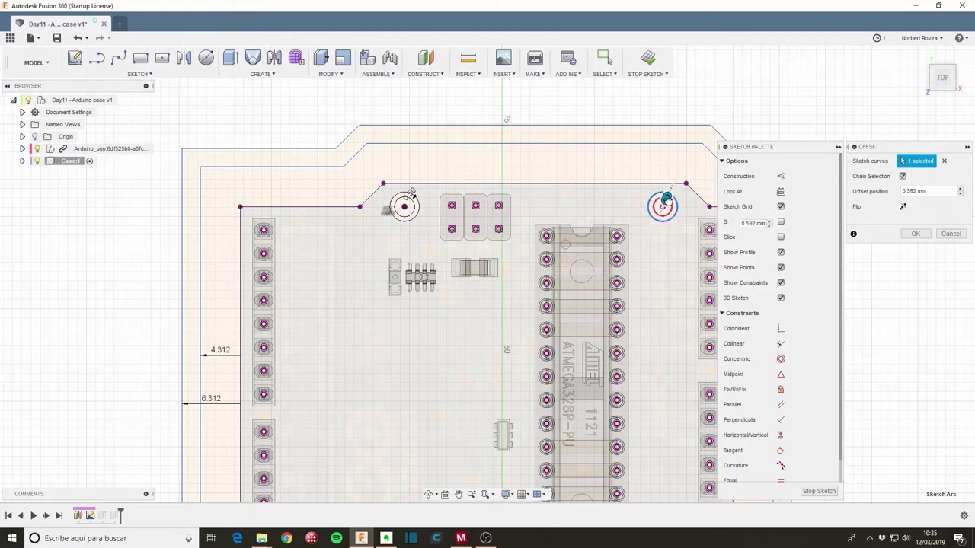
{"action": "left_click", "coordinate": [666, 200]}
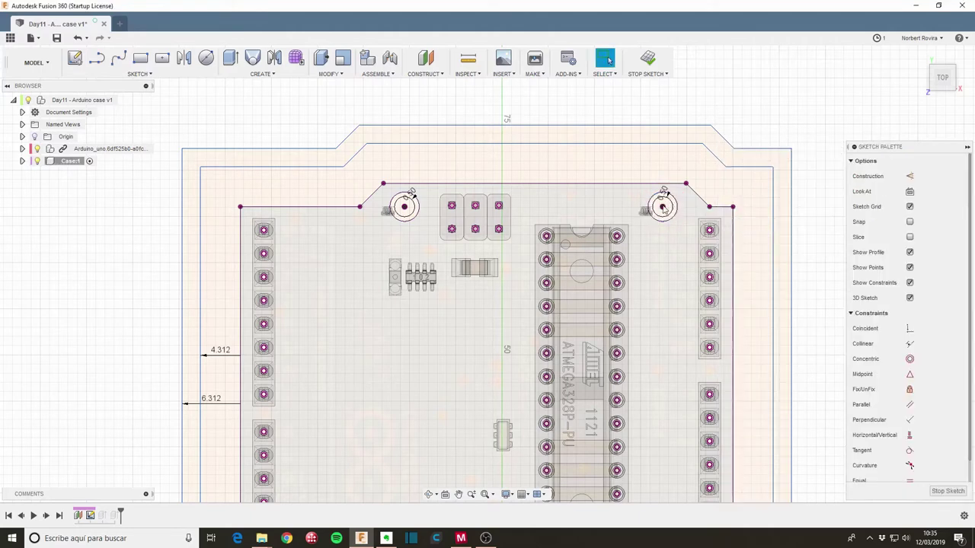
Step: Repeat Offset on the lower-right mounting hole, then finish the sketch
{"action": "scroll", "coordinate": [596, 377], "scroll_direction": "down", "scroll_amount": 5}
{"action": "middle_click_drag", "start_coordinate": [548, 487], "coordinate": [609, 229]}
{"action": "scroll", "coordinate": [611, 293], "scroll_direction": "up", "scroll_amount": 2}
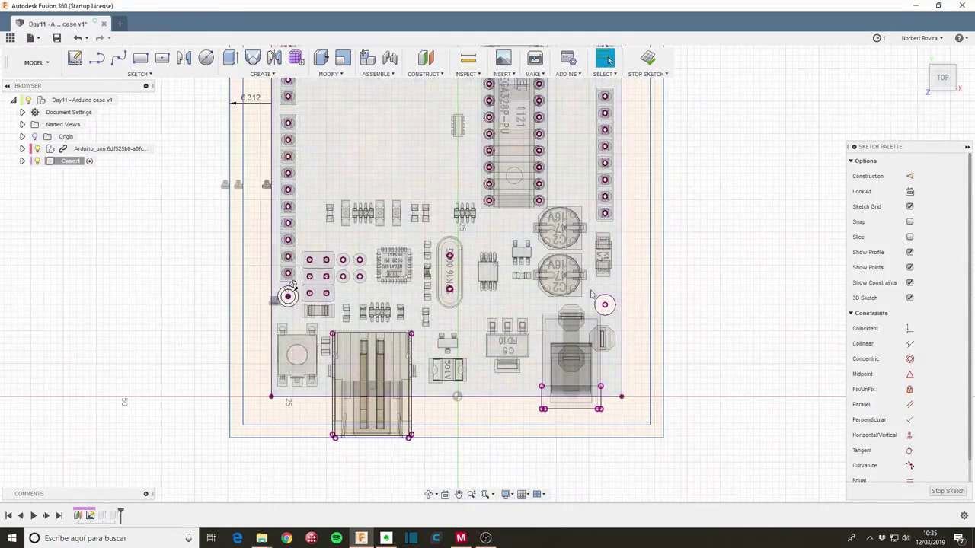
{"action": "scroll", "coordinate": [611, 293], "scroll_direction": "up", "scroll_amount": 2}
{"action": "scroll", "coordinate": [611, 293], "scroll_direction": "up", "scroll_amount": 1}
{"action": "right_click", "coordinate": [611, 291]}
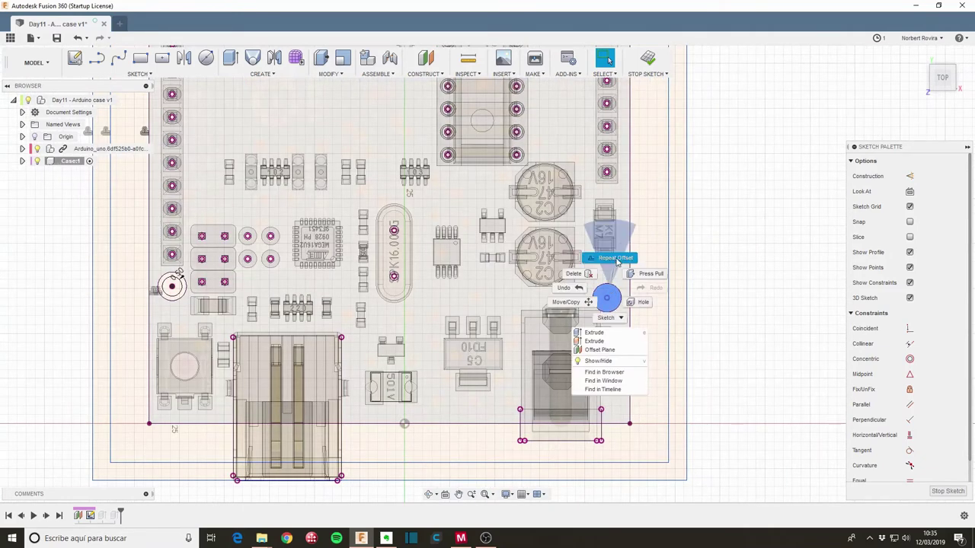
{"action": "left_click", "coordinate": [617, 267]}
{"action": "left_click", "coordinate": [617, 291]}
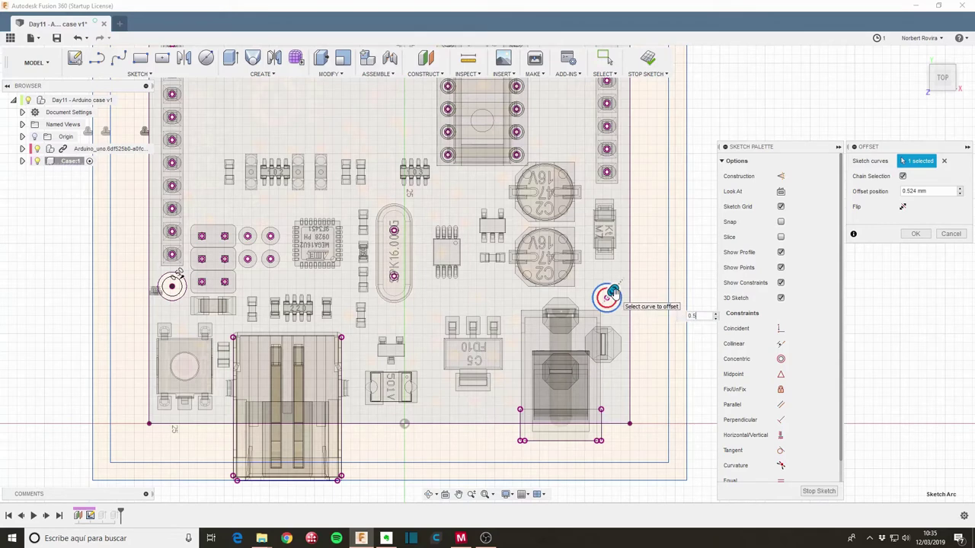
{"action": "left_click", "coordinate": [614, 294]}
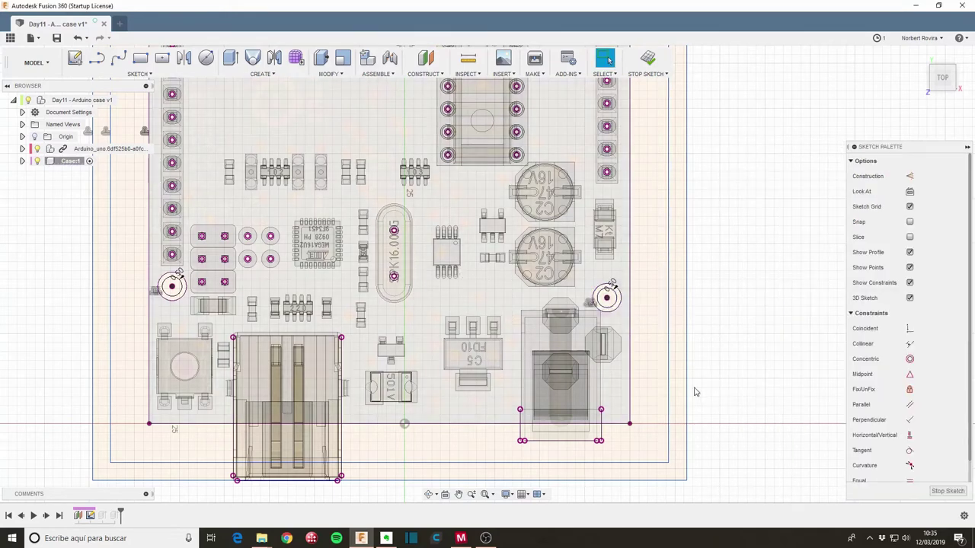
{"action": "left_click", "coordinate": [947, 492]}
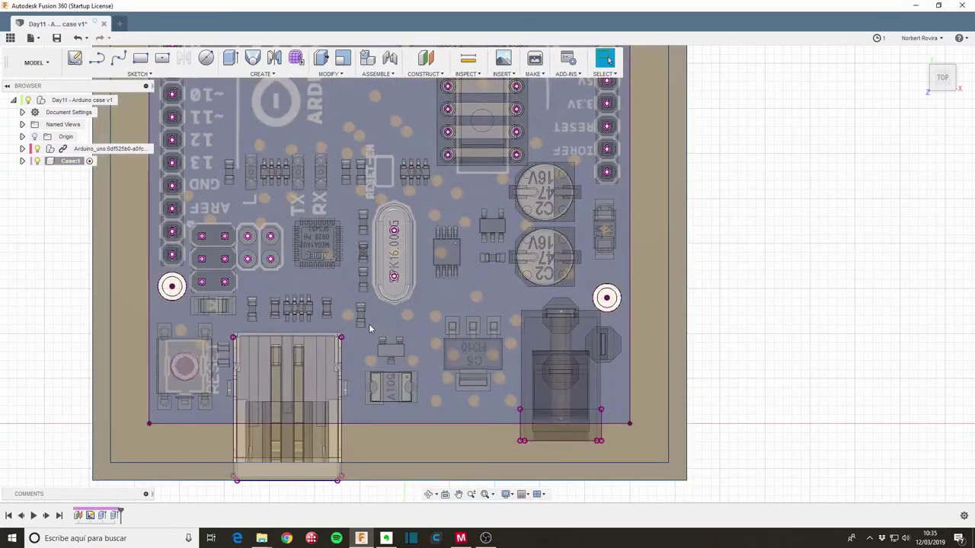
Step: Edit the earlier extrusion to include the mounting-hole ring profiles at 4.35 mm depth
{"action": "double_click", "coordinate": [103, 517]}
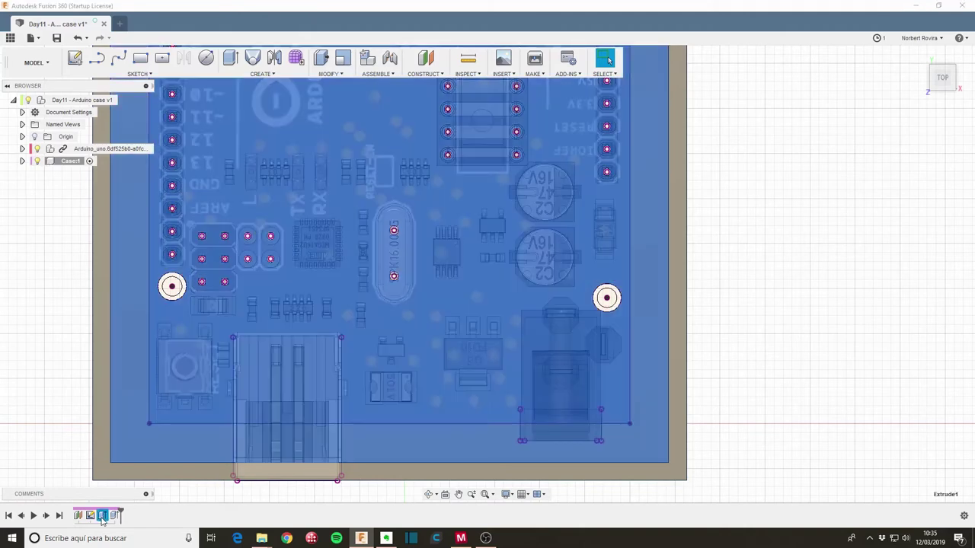
{"action": "left_click", "coordinate": [172, 287]}
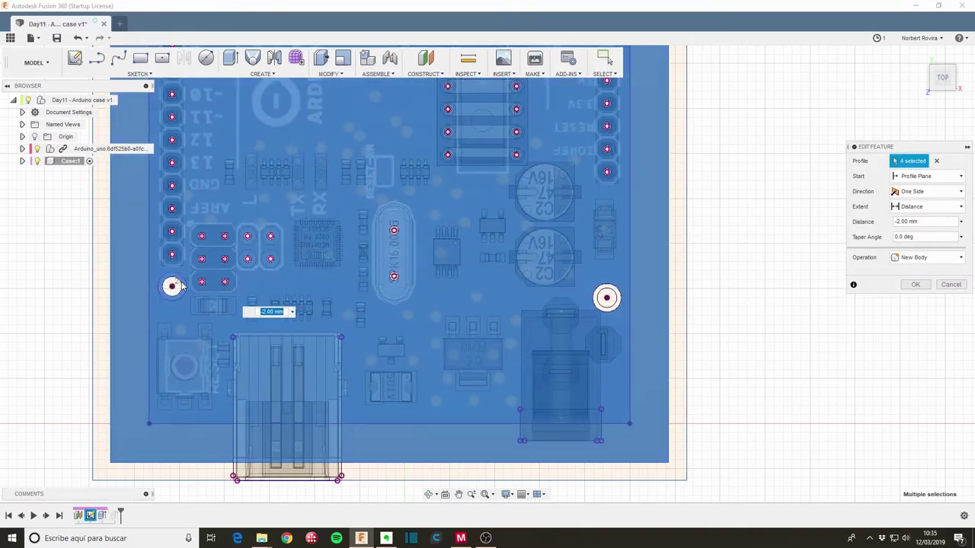
{"action": "left_click", "coordinate": [596, 300]}
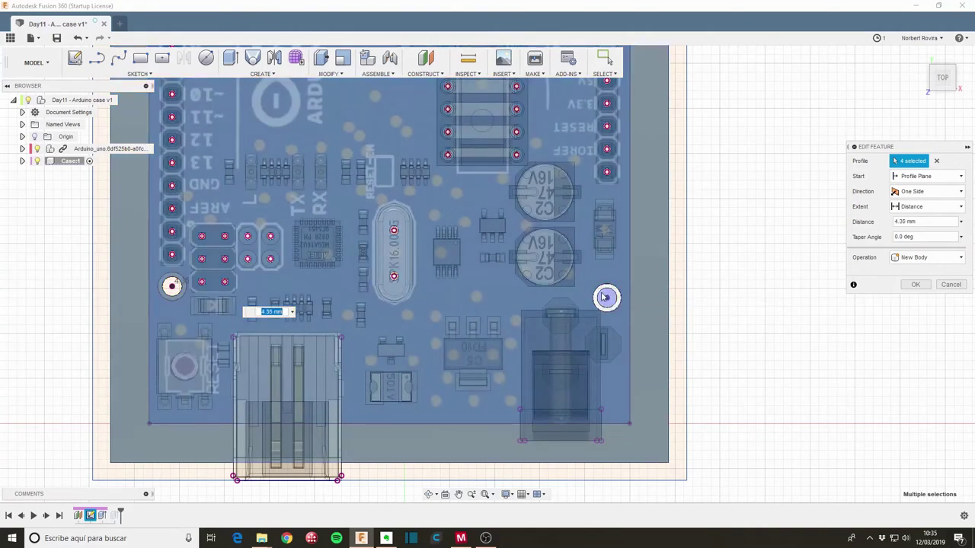
{"action": "left_click", "coordinate": [605, 297]}
{"action": "scroll", "coordinate": [391, 213], "scroll_direction": "down", "scroll_amount": 5}
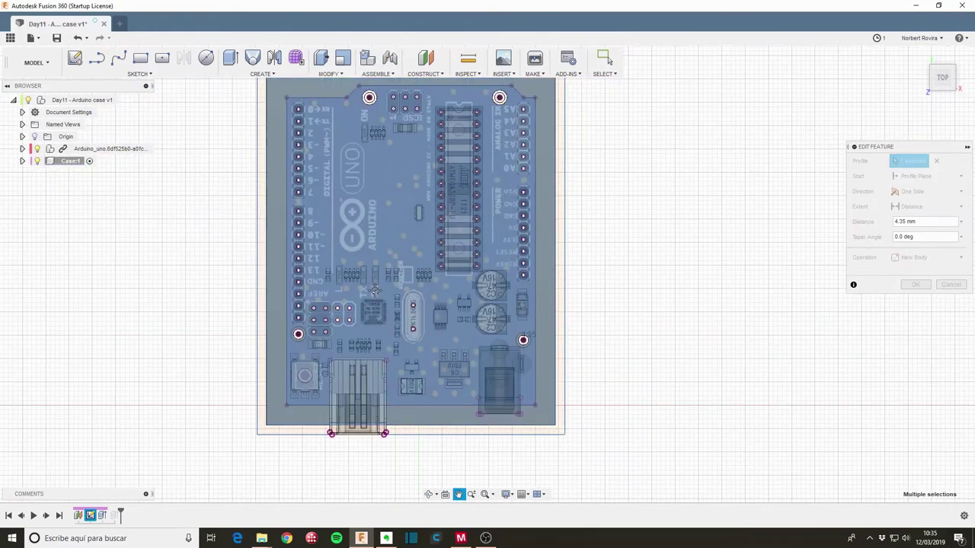
{"action": "scroll", "coordinate": [399, 181], "scroll_direction": "up", "scroll_amount": 5}
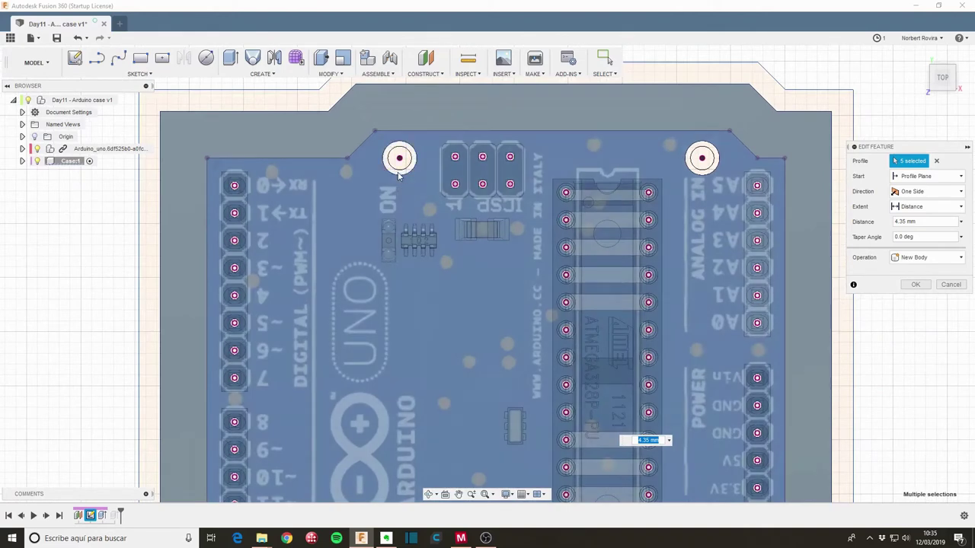
{"action": "left_click", "coordinate": [397, 170]}
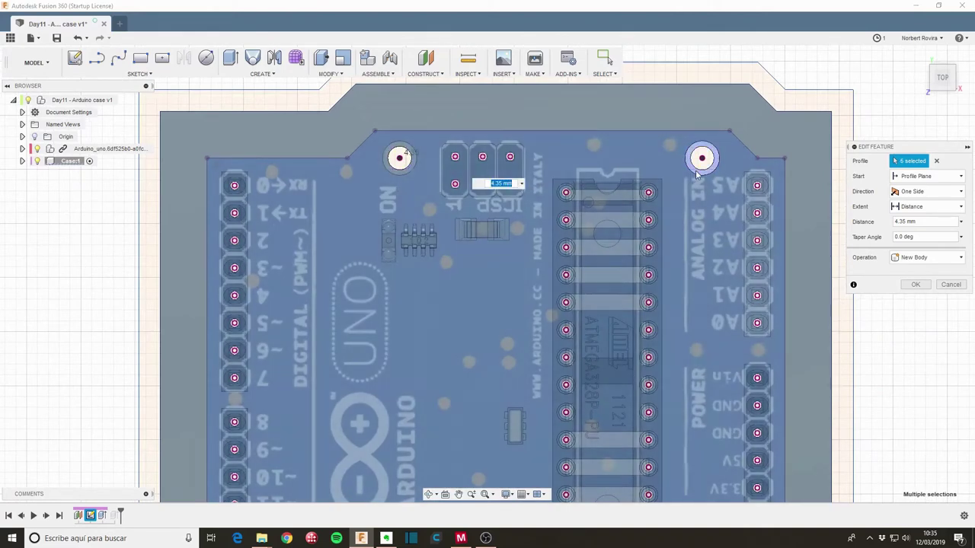
{"action": "left_click", "coordinate": [916, 284]}
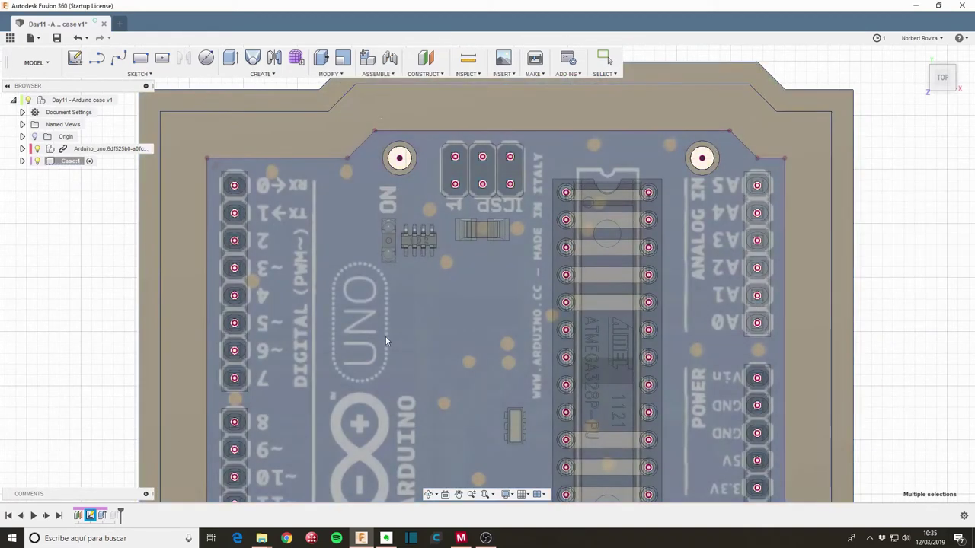
{"action": "scroll", "coordinate": [360, 343], "scroll_direction": "down", "scroll_amount": 4}
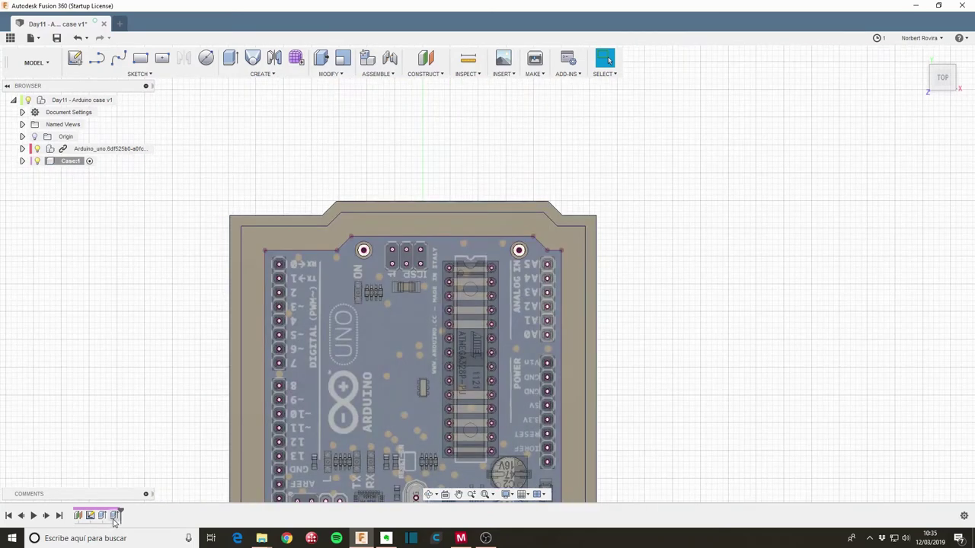
Step: Add all four mounting-hole ring profiles to the wall extrusion to build the posts
{"action": "double_click", "coordinate": [114, 517]}
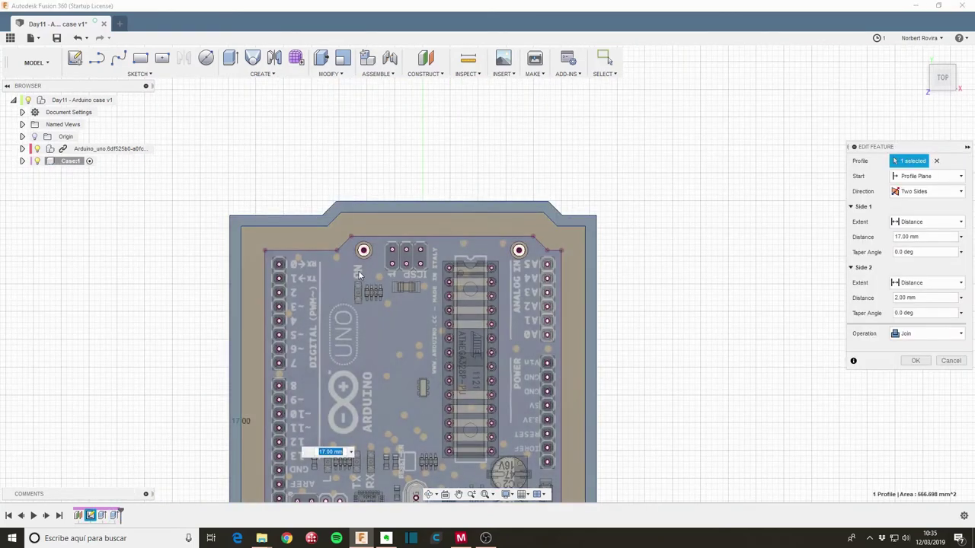
{"action": "left_click", "coordinate": [364, 251]}
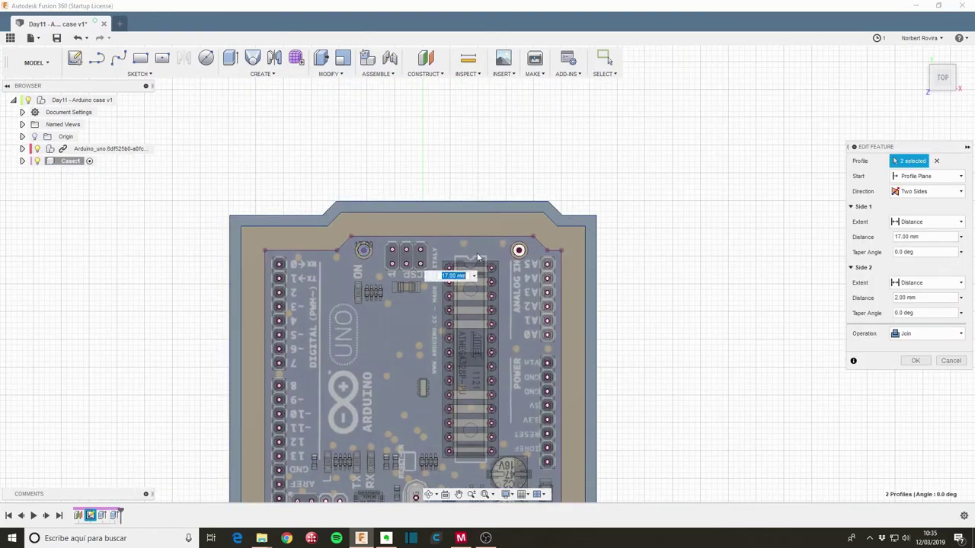
{"action": "left_click", "coordinate": [519, 251]}
{"action": "scroll", "coordinate": [429, 327], "scroll_direction": "down", "scroll_amount": 3}
{"action": "middle_click_drag", "start_coordinate": [429, 328], "coordinate": [473, 274]}
{"action": "scroll", "coordinate": [473, 274], "scroll_direction": "up", "scroll_amount": 5}
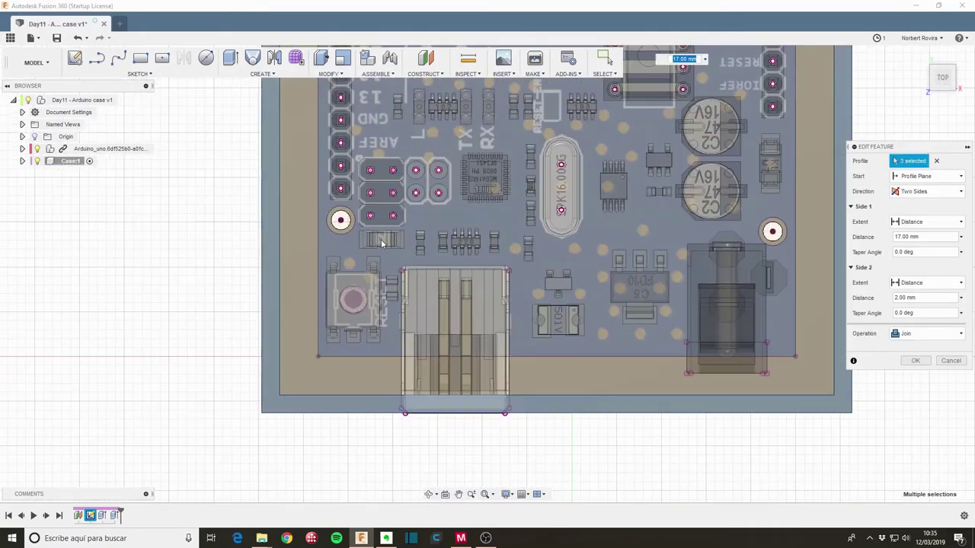
{"action": "left_click", "coordinate": [382, 243]}
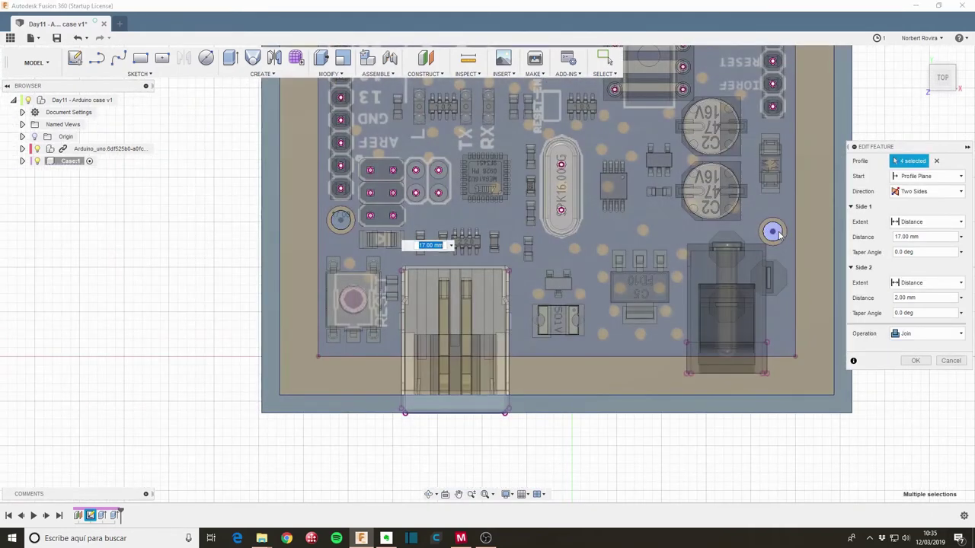
{"action": "left_click", "coordinate": [775, 233]}
{"action": "left_click", "coordinate": [914, 361]}
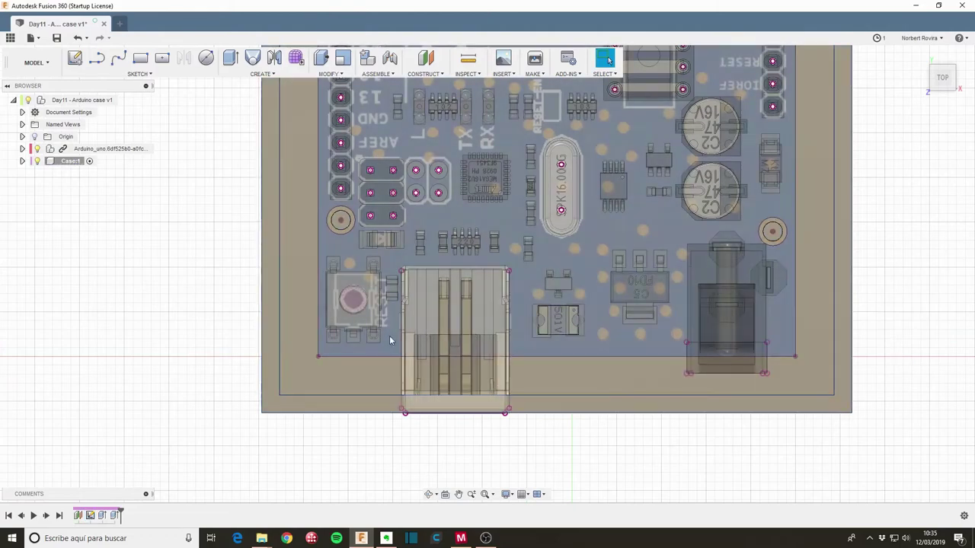
Step: Orbit the case to inspect the posts under the translucent board in 3D
{"action": "scroll", "coordinate": [339, 348], "scroll_direction": "down", "scroll_amount": 3}
{"action": "middle_click_drag", "start_coordinate": [359, 440], "coordinate": [359, 407], "text": "shift"}
{"action": "mouse_move", "coordinate": [428, 255]}
{"action": "middle_mouse_down", "text": "shift"}
{"action": "mouse_move", "coordinate": [393, 381]}
{"action": "mouse_move", "coordinate": [396, 358]}
{"action": "mouse_move", "coordinate": [430, 439]}
{"action": "middle_mouse_up", "text": "shift"}
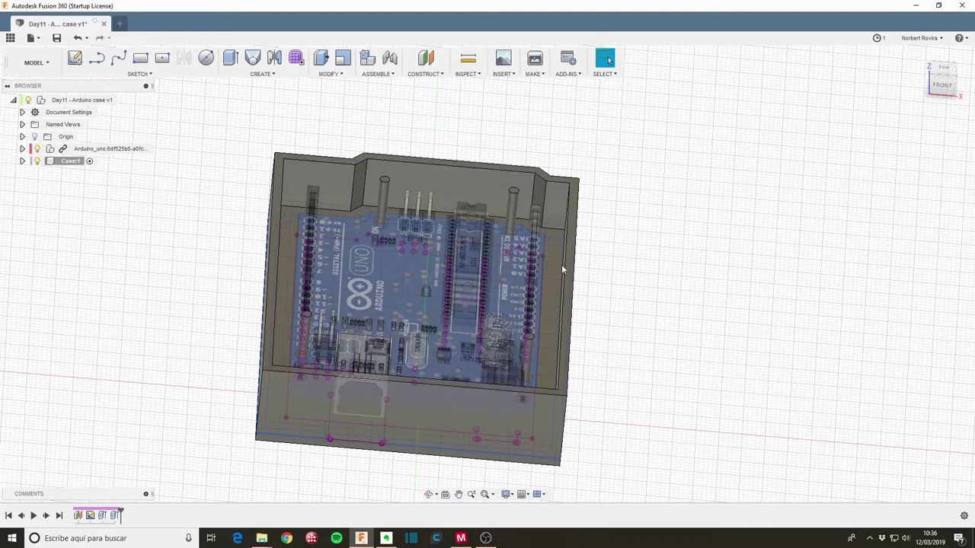
{"action": "middle_click_drag", "start_coordinate": [562, 269], "coordinate": [632, 260]}
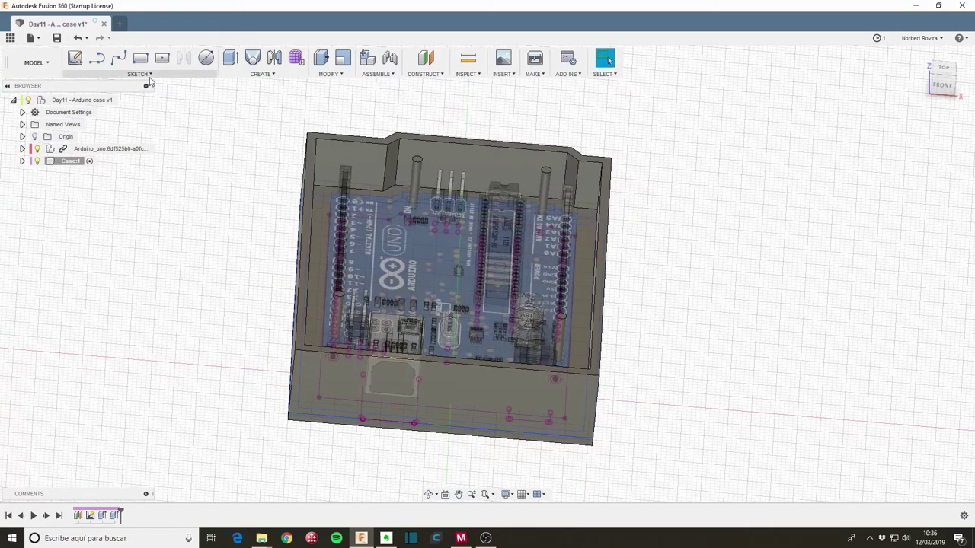
Step: Start a sketch on the case's front face and project the USB connector outline
{"action": "left_click", "coordinate": [75, 58]}
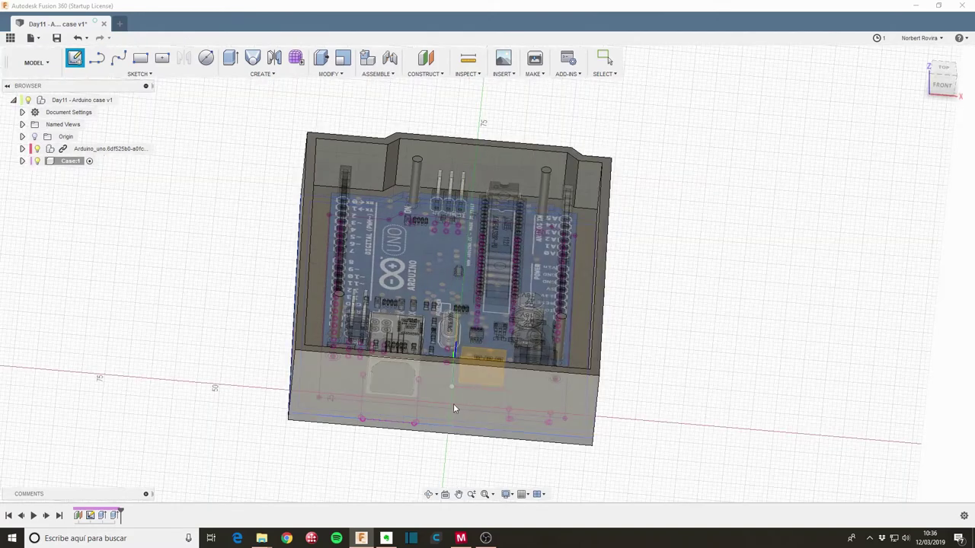
{"action": "left_click", "coordinate": [446, 399]}
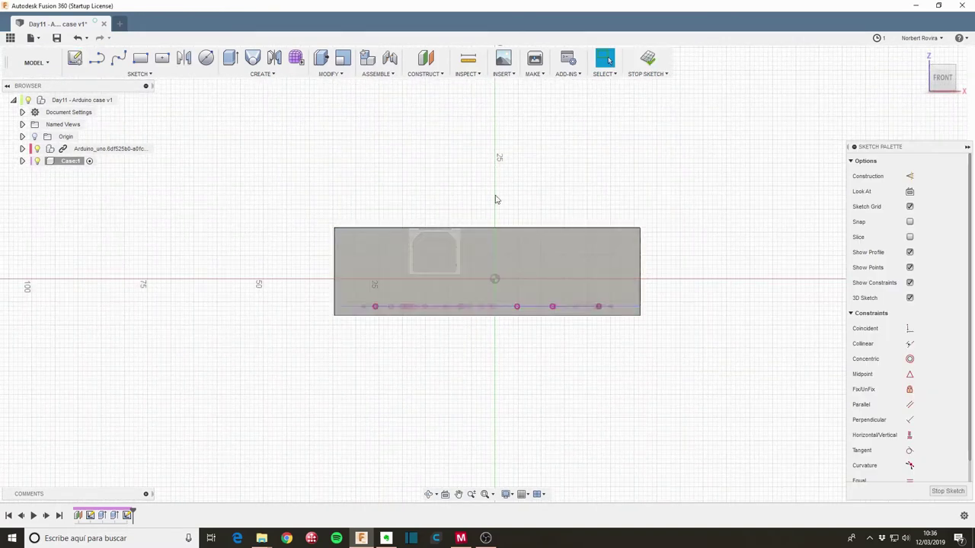
{"action": "key", "text": "p"}
{"action": "scroll", "coordinate": [389, 310], "scroll_direction": "up", "scroll_amount": 1}
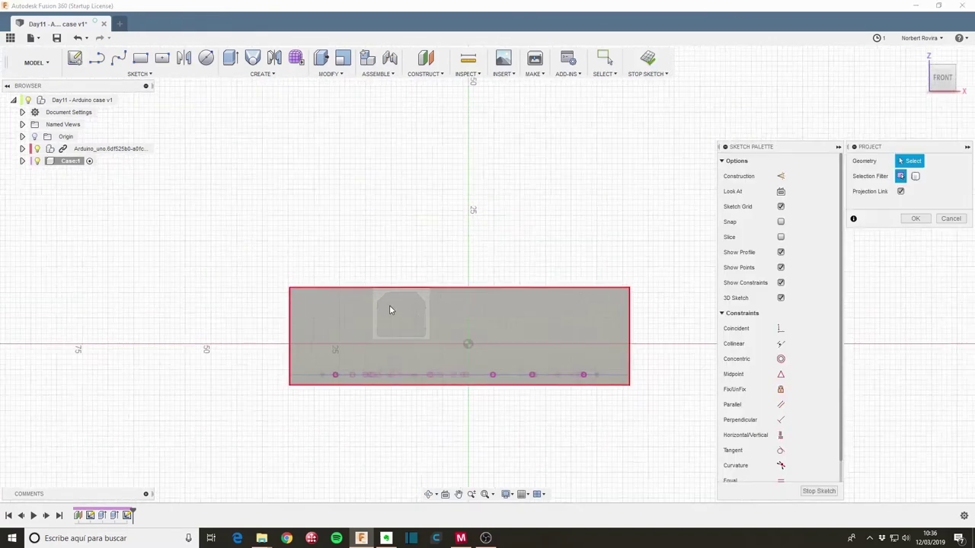
{"action": "scroll", "coordinate": [390, 310], "scroll_direction": "up", "scroll_amount": 3}
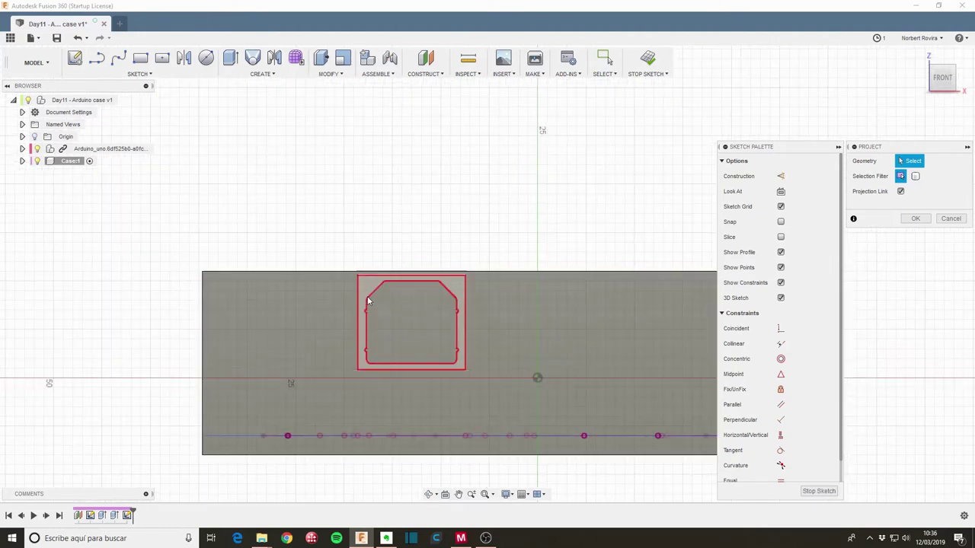
{"action": "left_click", "coordinate": [364, 298]}
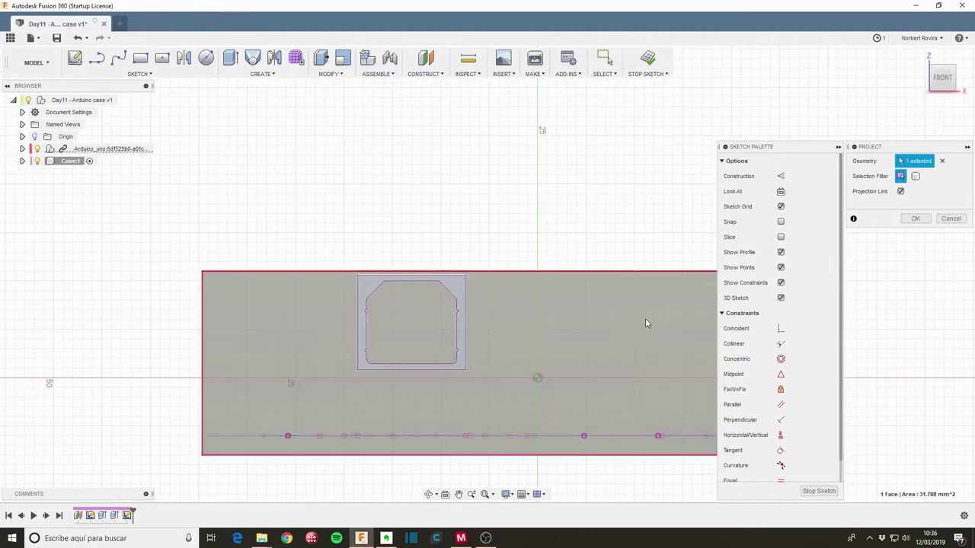
Step: Zoom in on the front view and switch the projection filter to Bodies and back to faces
{"action": "middle_click_drag", "start_coordinate": [645, 326], "coordinate": [517, 326]}
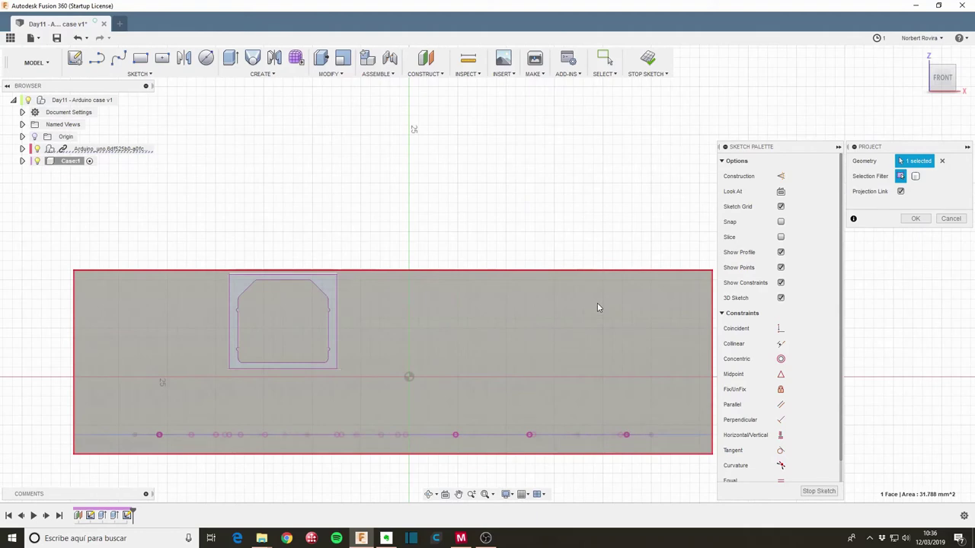
{"action": "mouse_move", "coordinate": [616, 239]}
{"action": "middle_mouse_down", "text": "shift"}
{"action": "mouse_move", "coordinate": [608, 57]}
{"action": "mouse_move", "coordinate": [581, 342]}
{"action": "middle_mouse_up", "text": "shift"}
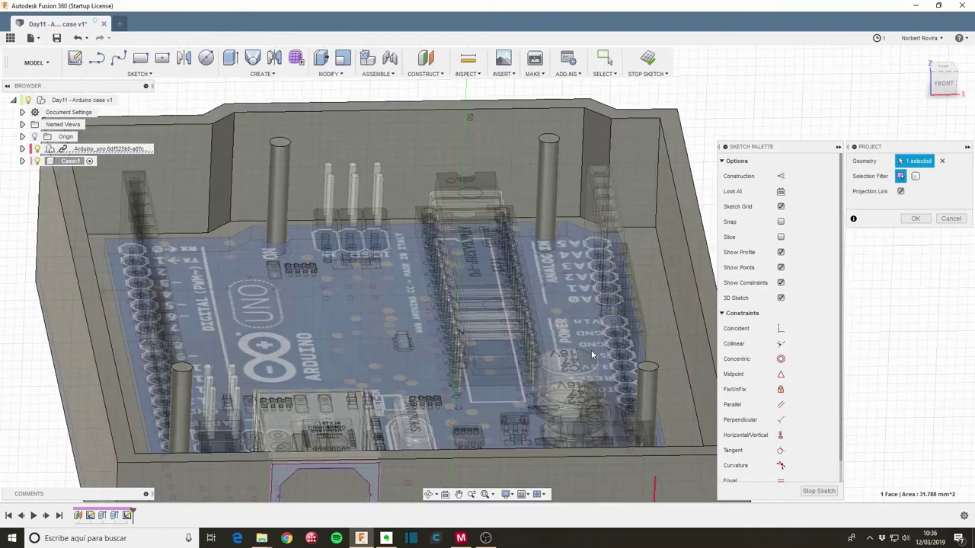
{"action": "left_click", "coordinate": [943, 80]}
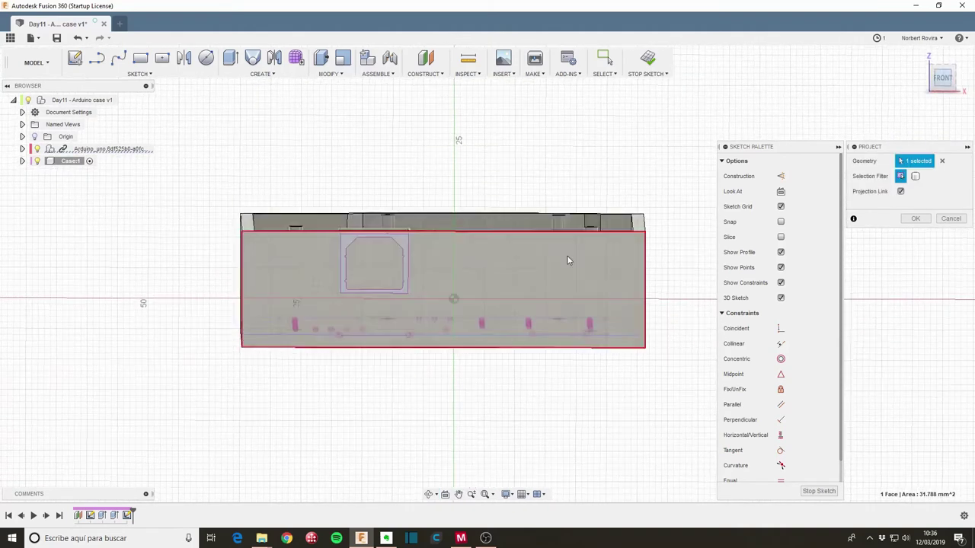
{"action": "scroll", "coordinate": [562, 283], "scroll_direction": "up", "scroll_amount": 3}
{"action": "scroll", "coordinate": [576, 306], "scroll_direction": "up", "scroll_amount": 1}
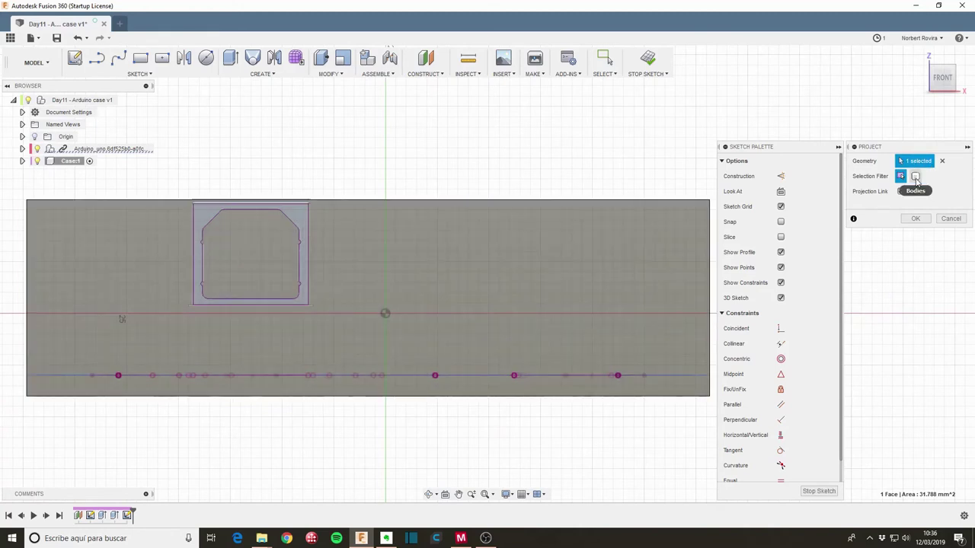
{"action": "left_click", "coordinate": [916, 176]}
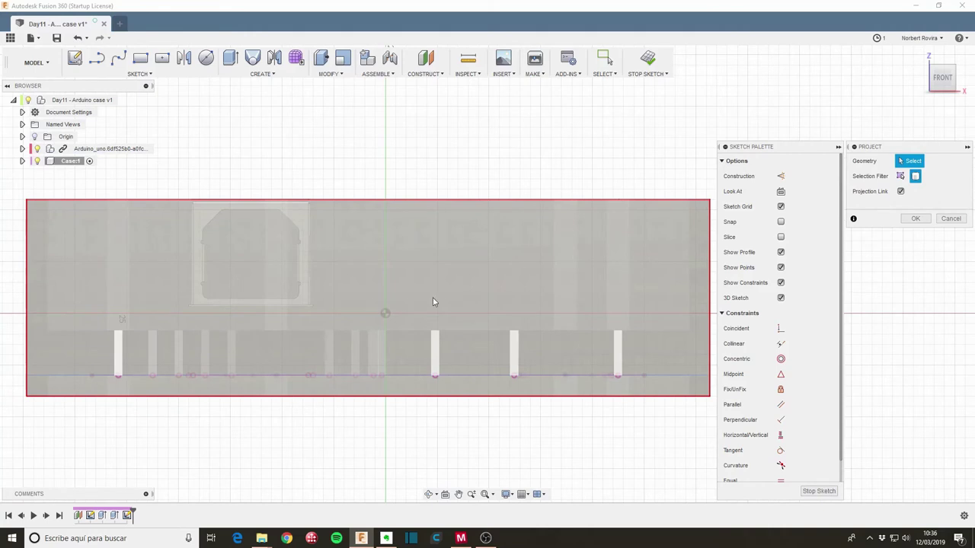
{"action": "left_click", "coordinate": [900, 176]}
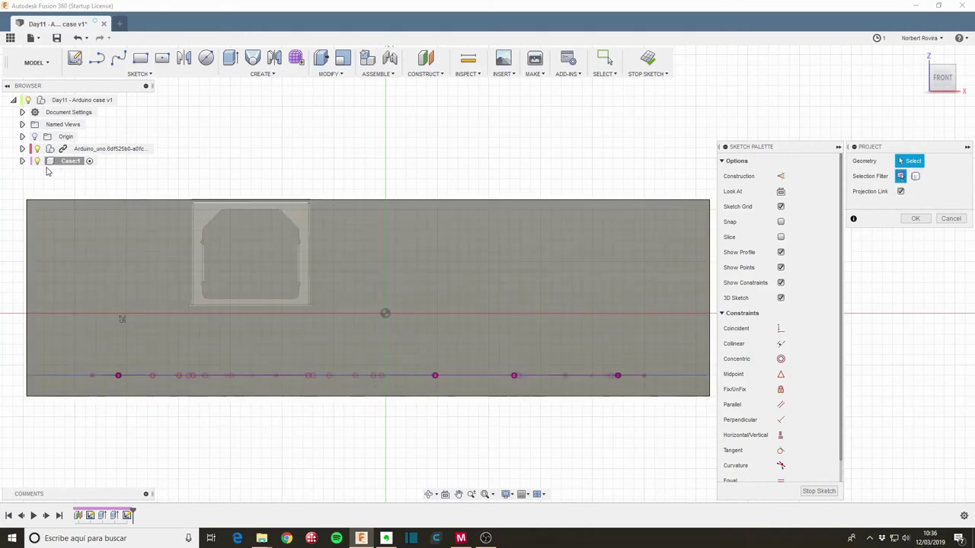
Step: With Case1 temporarily hidden, project the DC jack's front face onto the front-wall sketch
{"action": "left_click", "coordinate": [37, 162]}
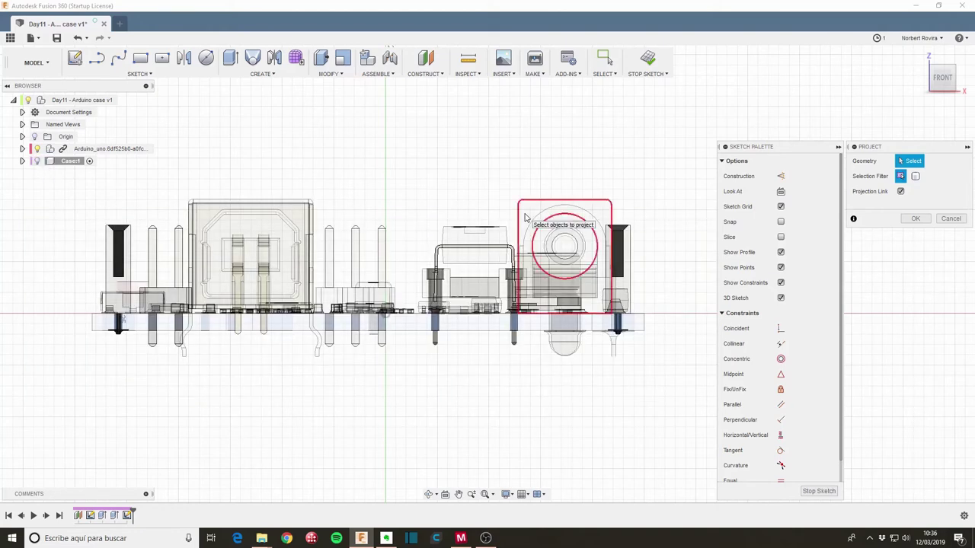
{"action": "left_click", "coordinate": [525, 219]}
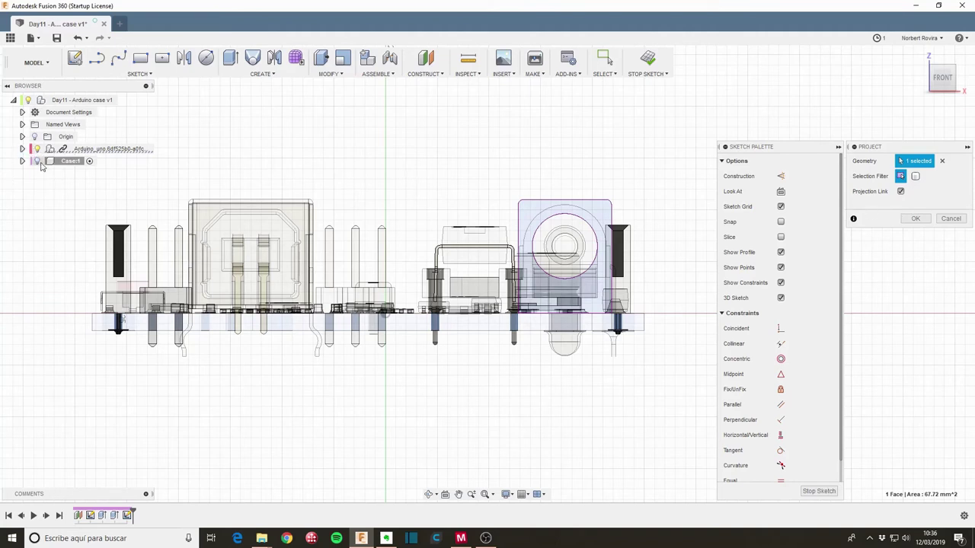
{"action": "left_click", "coordinate": [36, 161]}
{"action": "left_click", "coordinate": [915, 218]}
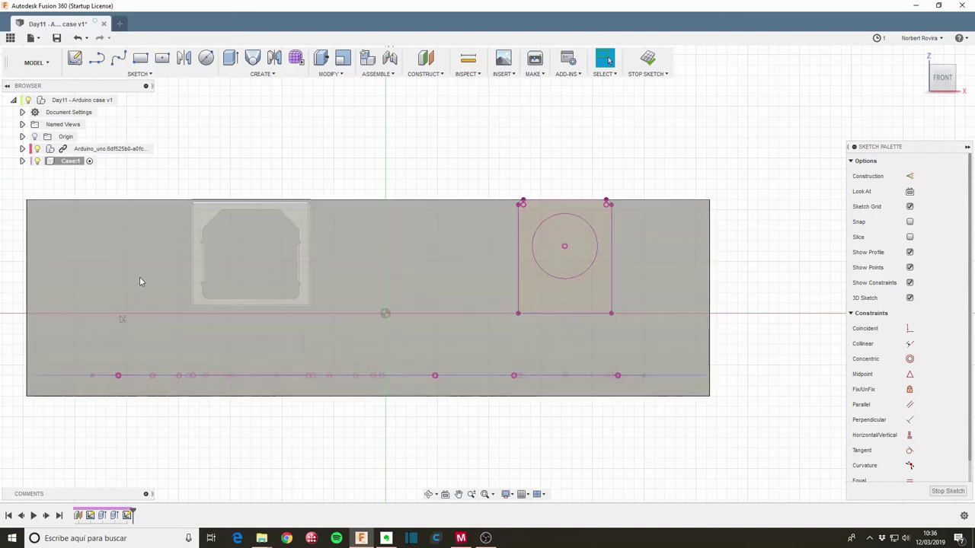
Step: Project the USB port's face onto the front-wall sketch as well
{"action": "key", "text": "p"}
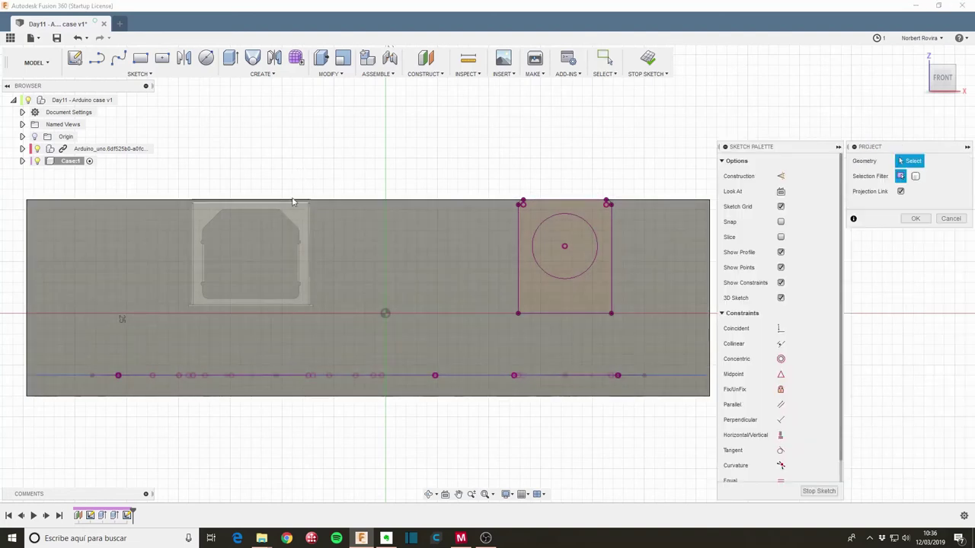
{"action": "left_click", "coordinate": [294, 214]}
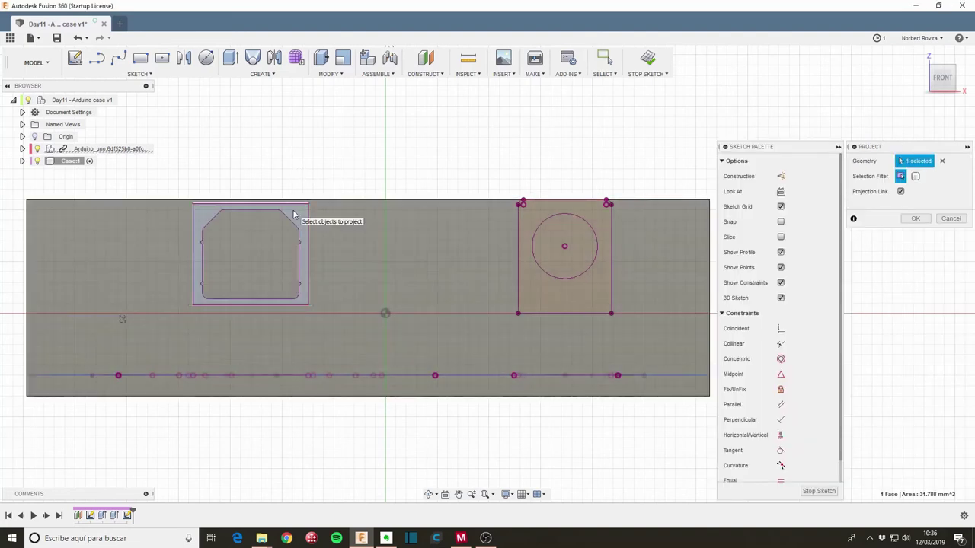
{"action": "left_click", "coordinate": [916, 218]}
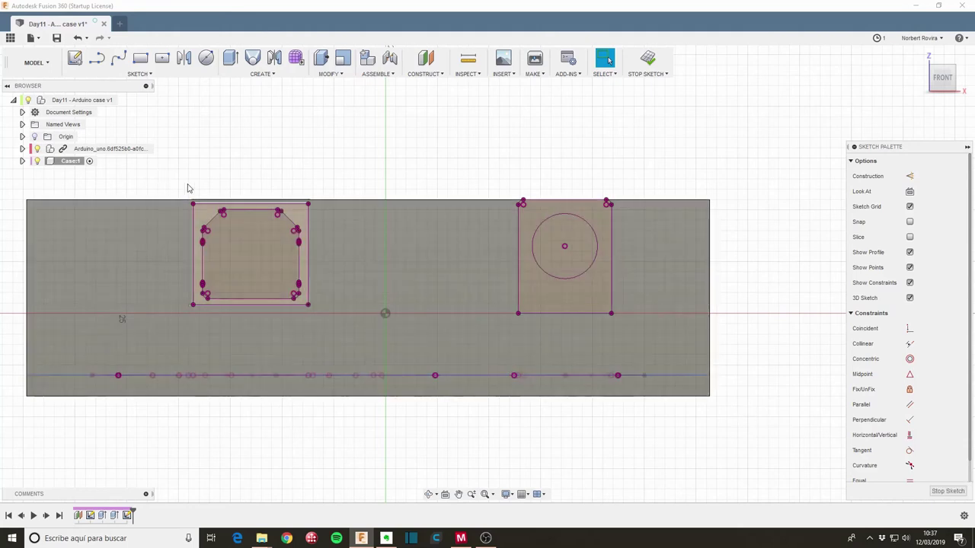
{"action": "left_click", "coordinate": [195, 226]}
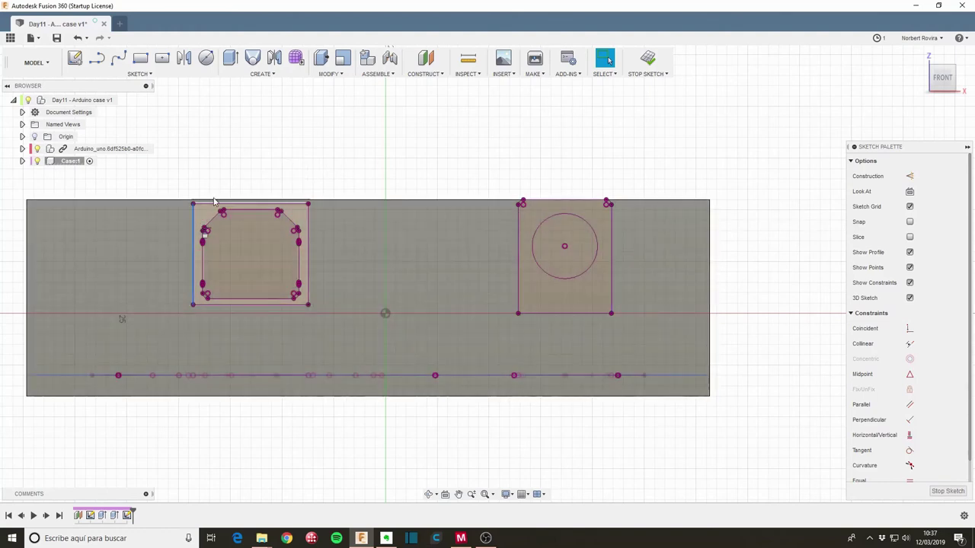
{"action": "left_click", "coordinate": [261, 188]}
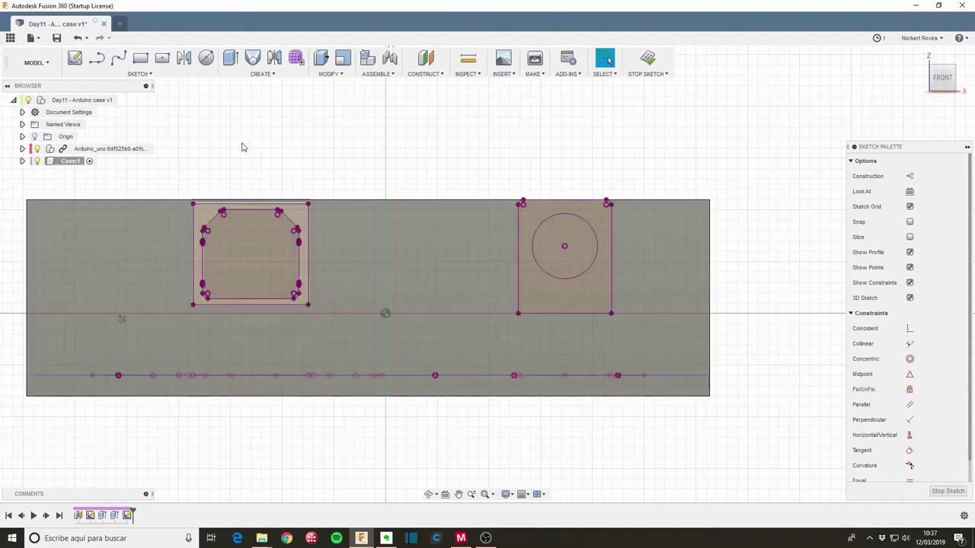
Step: Offset the projected USB port rectangle outward by 0.2 mm
{"action": "key", "text": "o"}
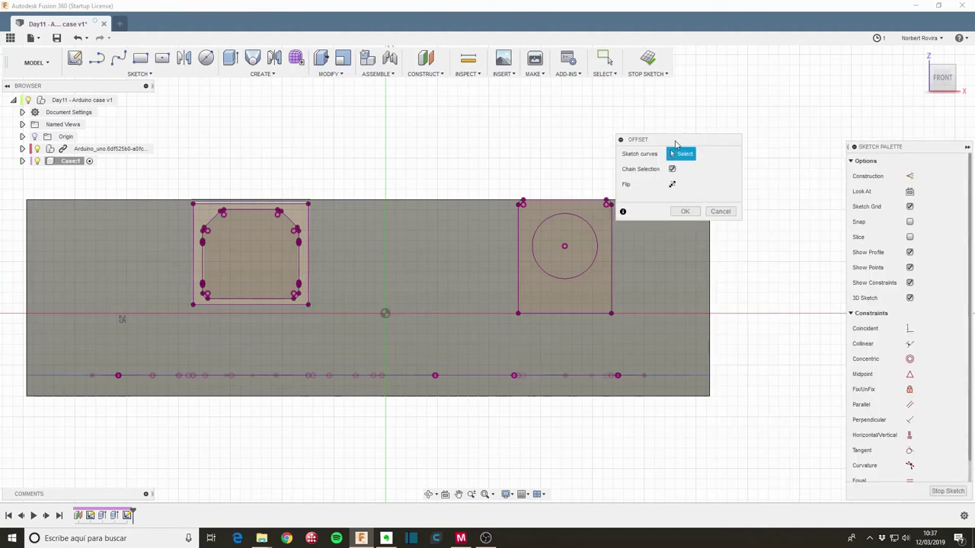
{"action": "left_click", "coordinate": [192, 232]}
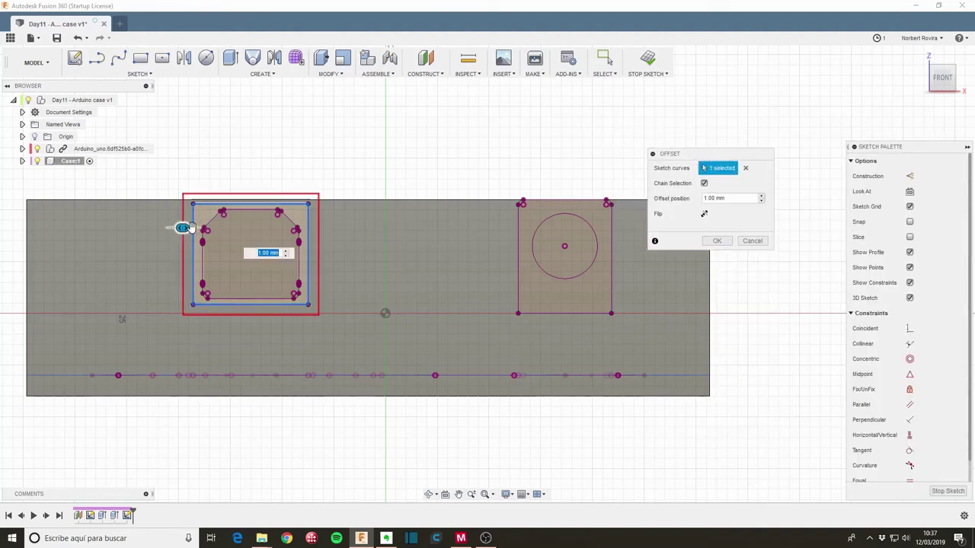
{"action": "type", "text": "0.2"}
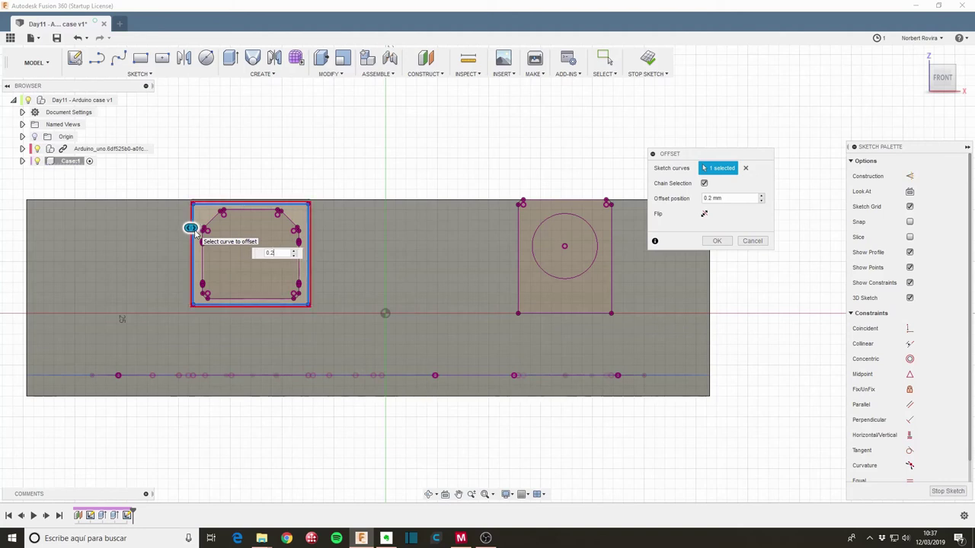
{"action": "key", "text": "BackSpace"}
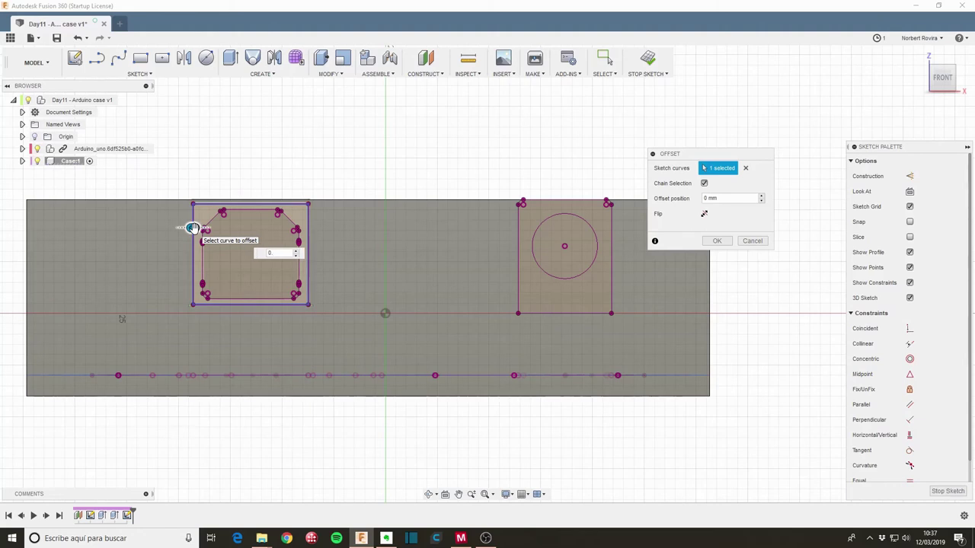
{"action": "key", "text": "Return"}
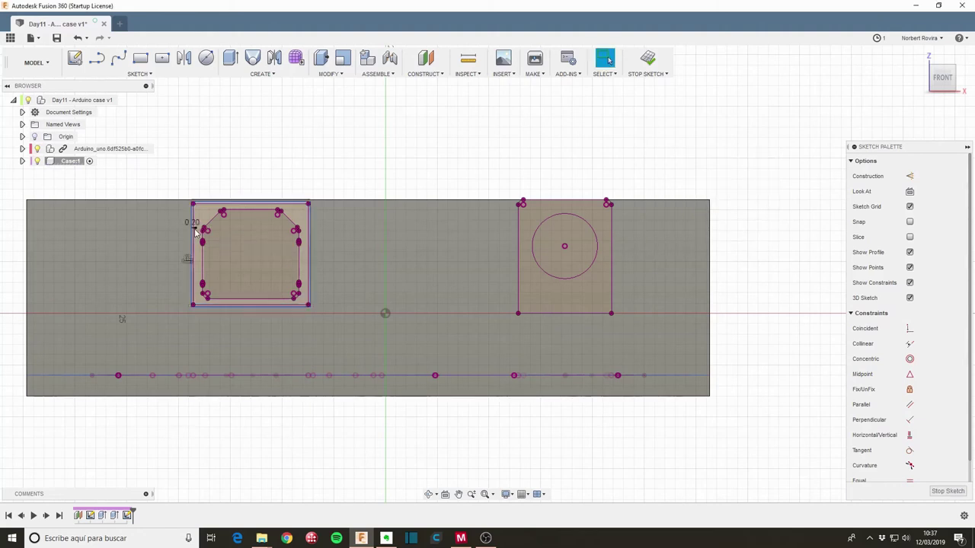
Step: Offset the DC jack outline by 0.2 mm, then view the case in 3D
{"action": "left_click", "coordinate": [521, 233]}
{"action": "key", "text": "o"}
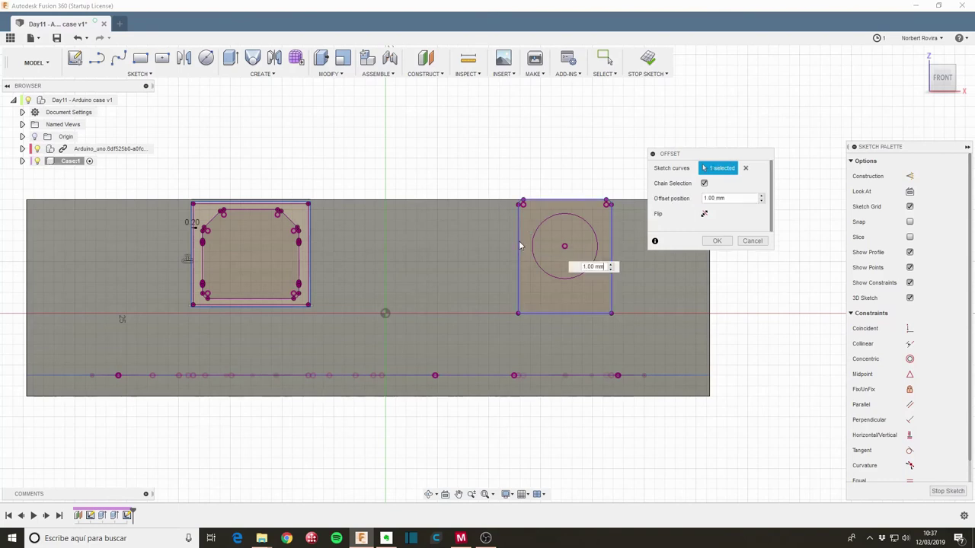
{"action": "type", "text": "0.2"}
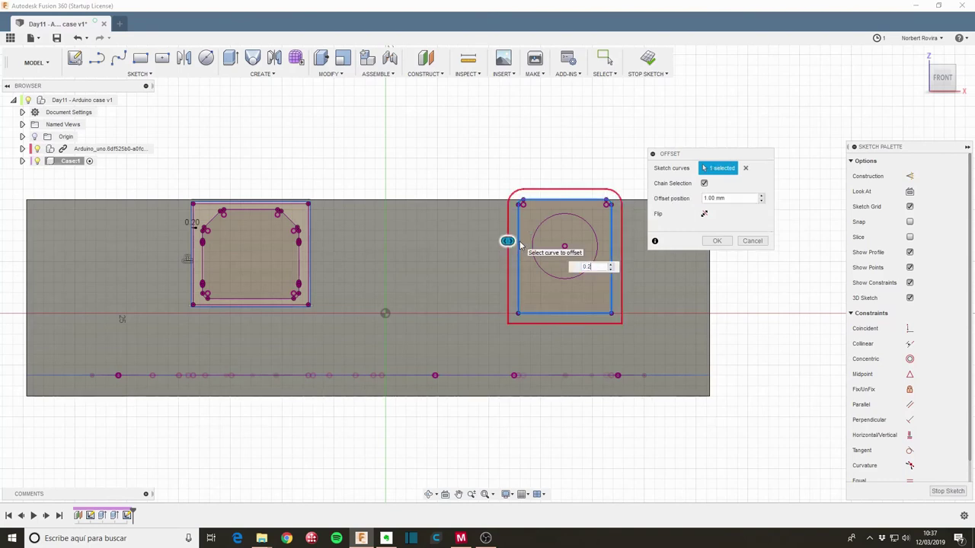
{"action": "key", "text": "Return"}
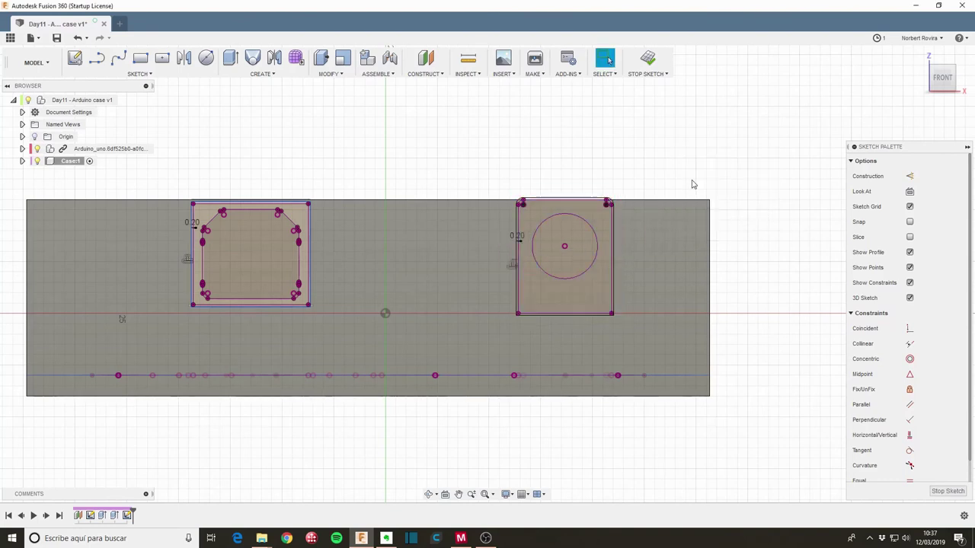
{"action": "mouse_move", "coordinate": [373, 157]}
{"action": "middle_mouse_down", "text": "shift"}
{"action": "mouse_move", "coordinate": [495, 160]}
{"action": "mouse_move", "coordinate": [381, 161]}
{"action": "middle_mouse_up", "text": "shift"}
Step: Start an extrude cut of the USB port profiles into the wall at -6 mm
{"action": "key", "text": "e"}
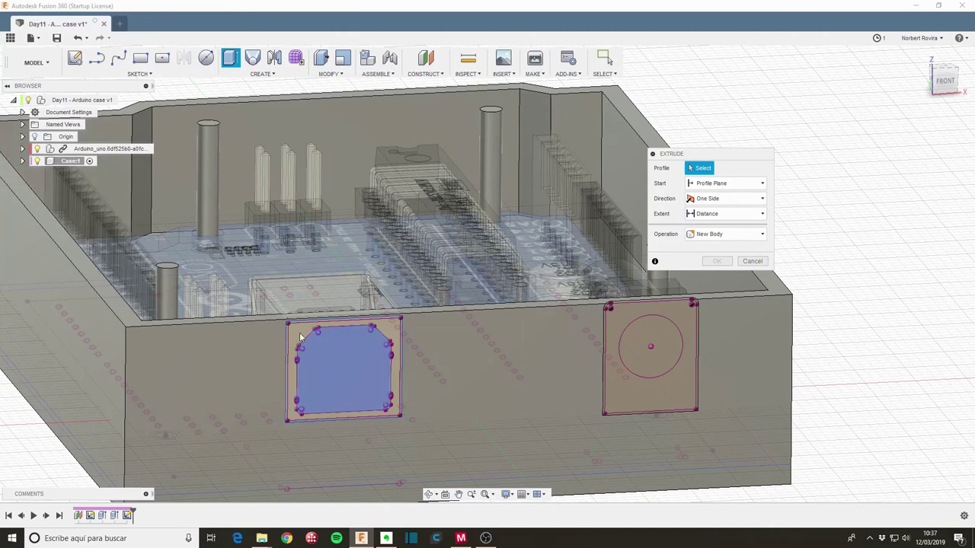
{"action": "scroll", "coordinate": [289, 340], "scroll_direction": "up", "scroll_amount": 2}
{"action": "scroll", "coordinate": [289, 340], "scroll_direction": "up", "scroll_amount": 2}
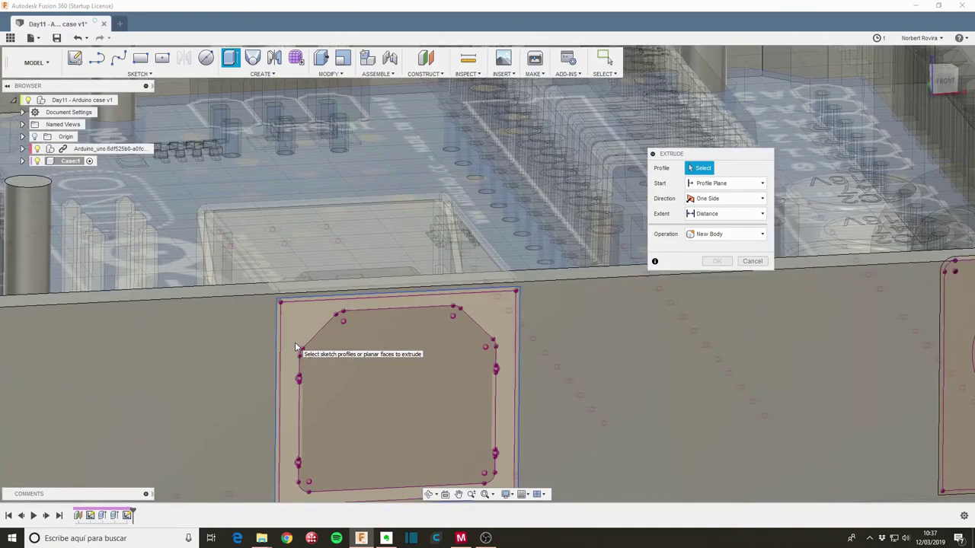
{"action": "left_click", "coordinate": [436, 356]}
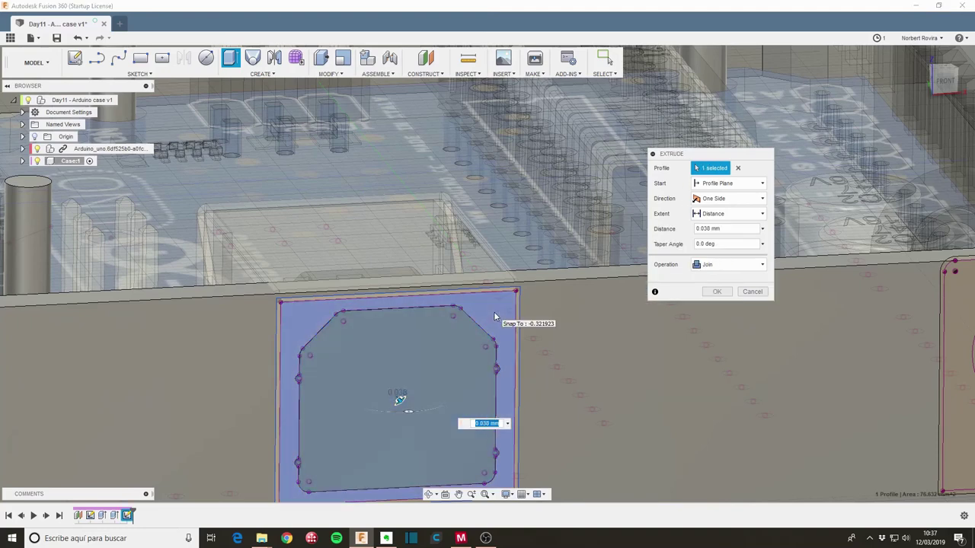
{"action": "left_click", "coordinate": [280, 322]}
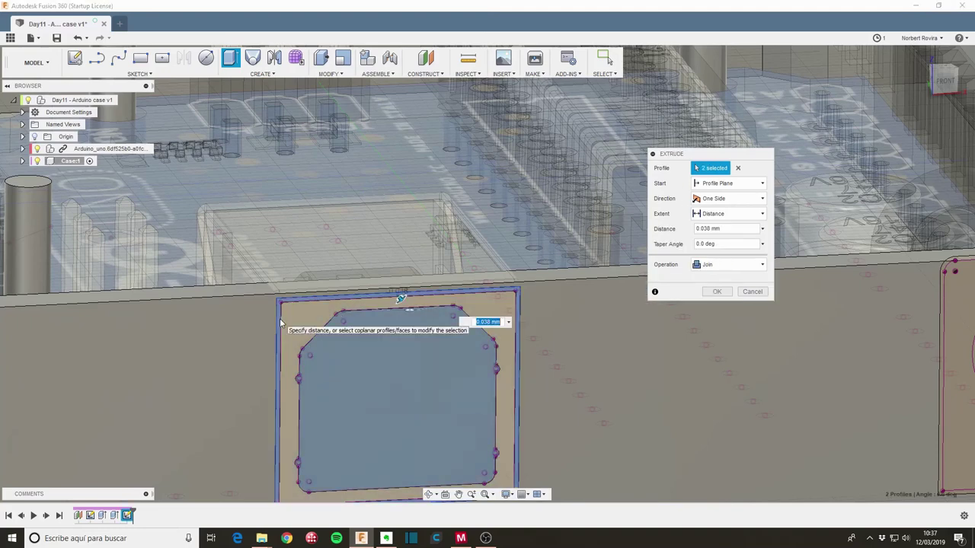
{"action": "left_click", "coordinate": [306, 317]}
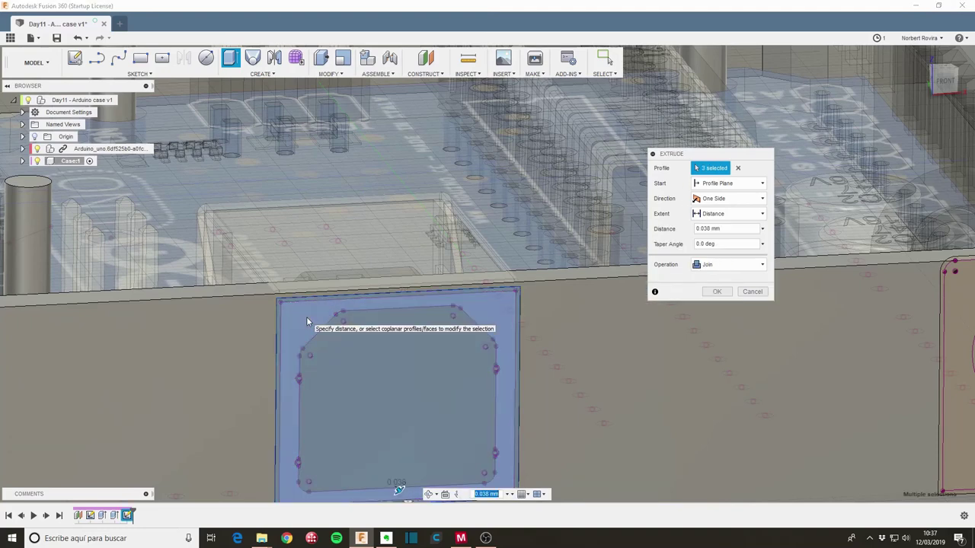
{"action": "scroll", "coordinate": [392, 321], "scroll_direction": "down", "scroll_amount": 5}
{"action": "left_click_drag", "start_coordinate": [396, 425], "coordinate": [392, 393]}
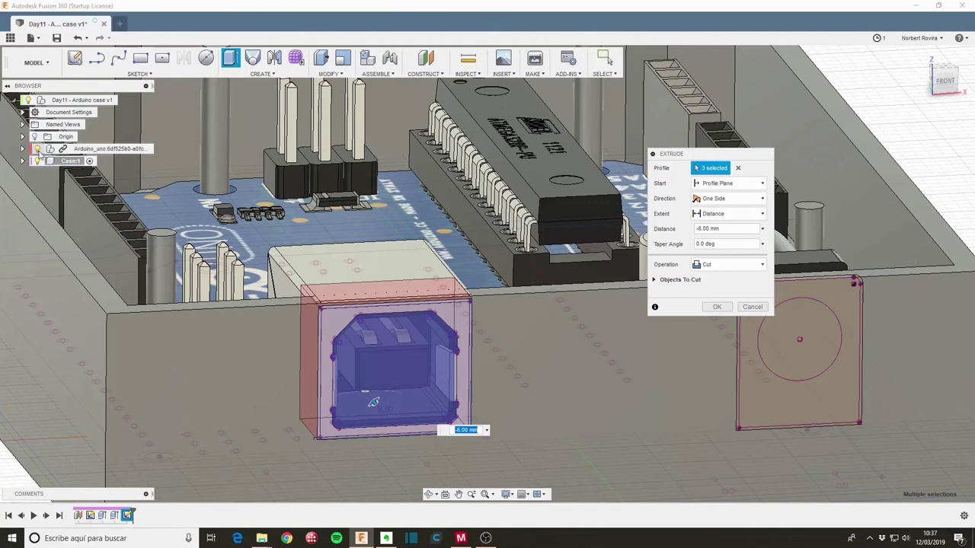
Step: Hide the Arduino component, add the DC jack profiles, then cancel the extrusion
{"action": "left_click", "coordinate": [37, 149]}
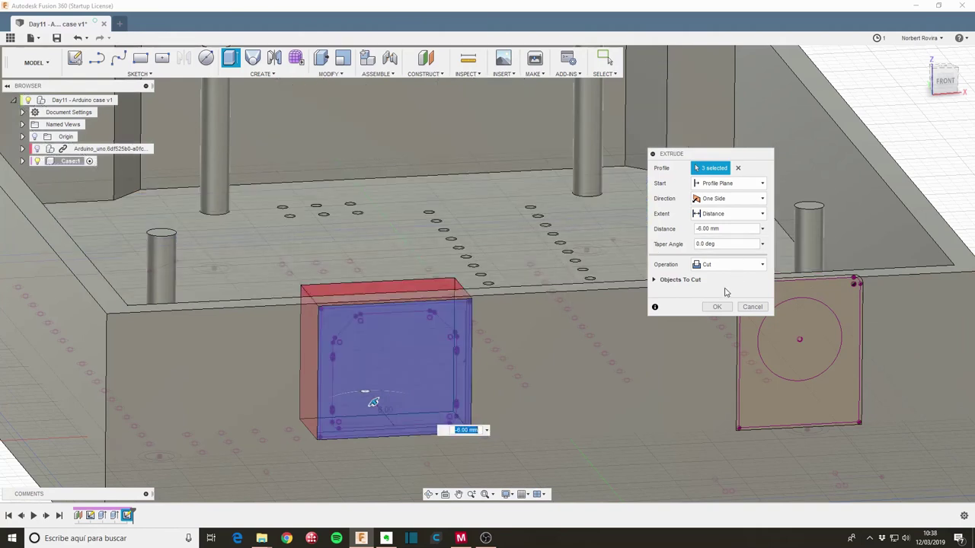
{"action": "left_click", "coordinate": [847, 297]}
{"action": "left_click", "coordinate": [829, 322]}
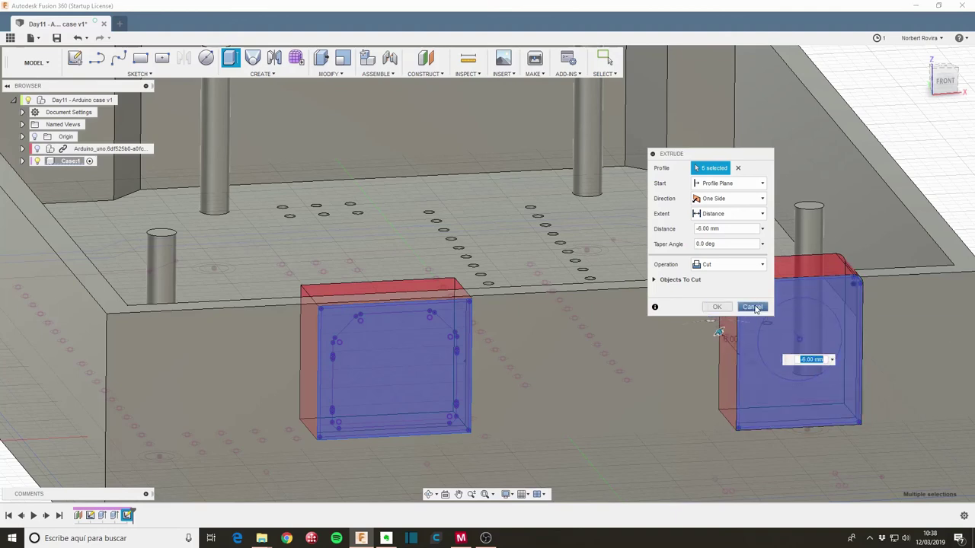
{"action": "left_click", "coordinate": [753, 307]}
Step: Zoom out to view the finished case with its port outlines
{"action": "scroll", "coordinate": [523, 308], "scroll_direction": "down", "scroll_amount": 3}
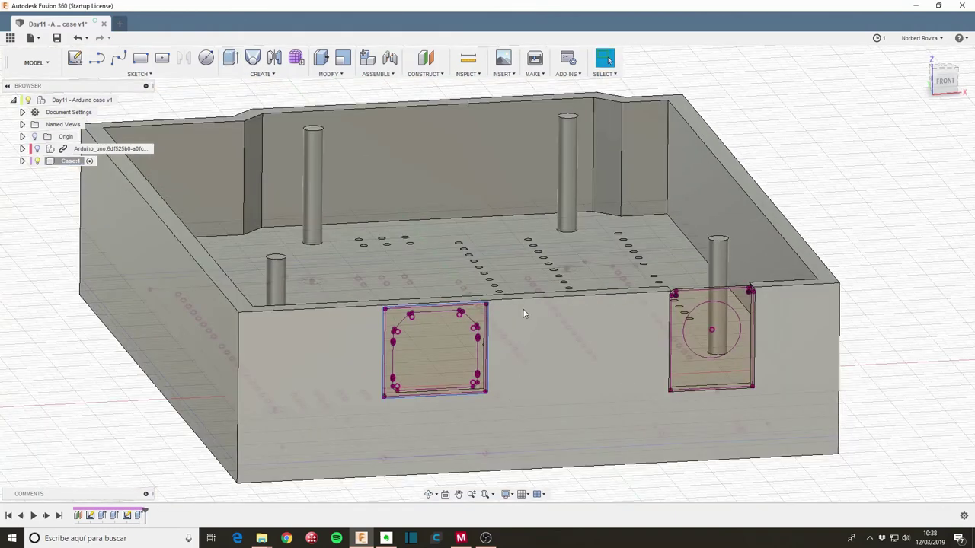